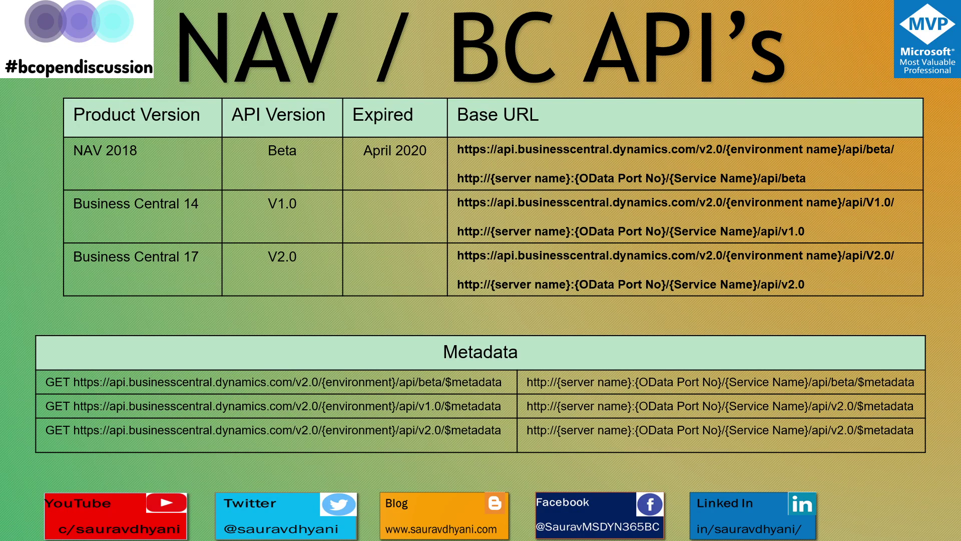
Bring the NAV Development Environment window into view and open the Payment Terms table in the Table Designer.
{"action": "left_click_drag", "start_coordinate": [958, 62], "coordinate": [615, 70]}
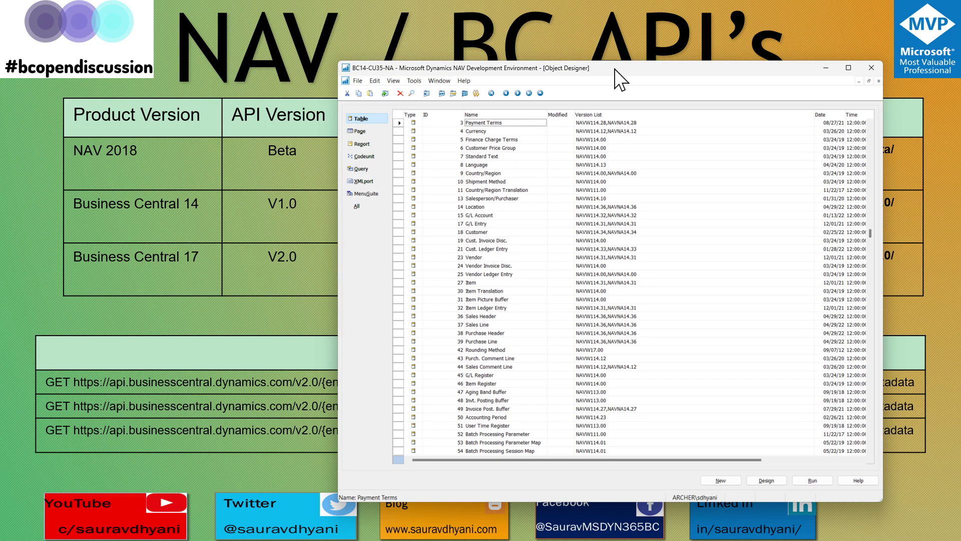
{"action": "key", "text": "alt+d"}
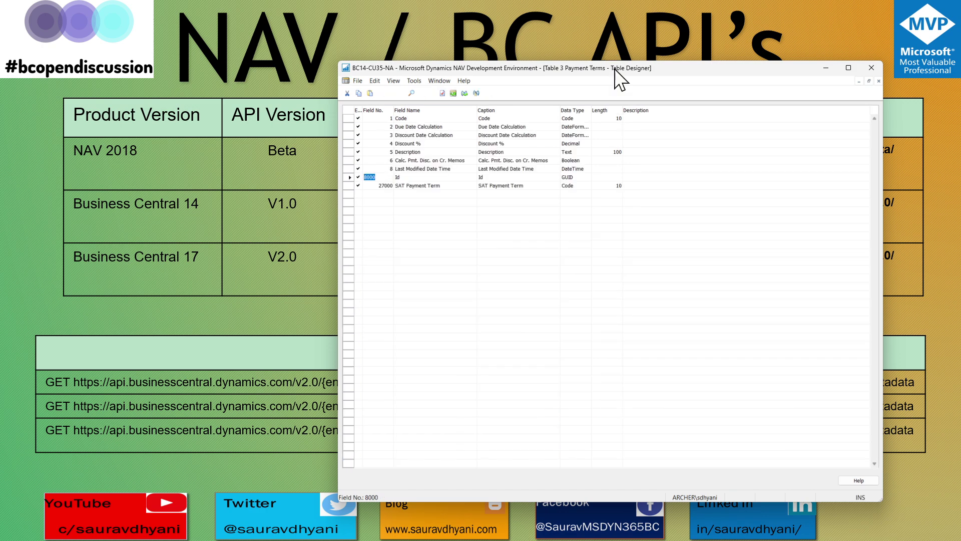
{"action": "key", "text": "ctrl+Home"}
{"action": "left_click", "coordinate": [438, 177]}
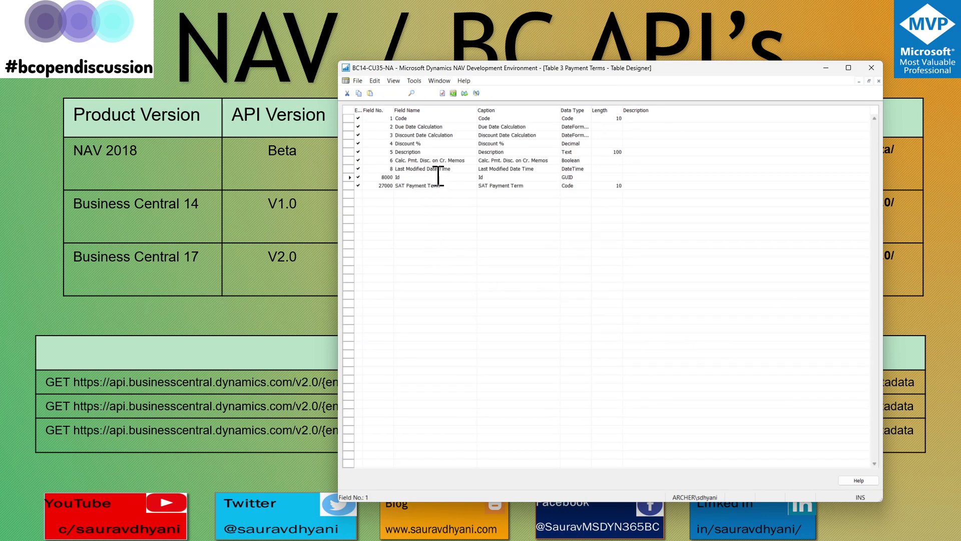
View the properties of the Id field in the Payment Terms table and return to the Object Designer.
{"action": "left_click", "coordinate": [349, 177]}
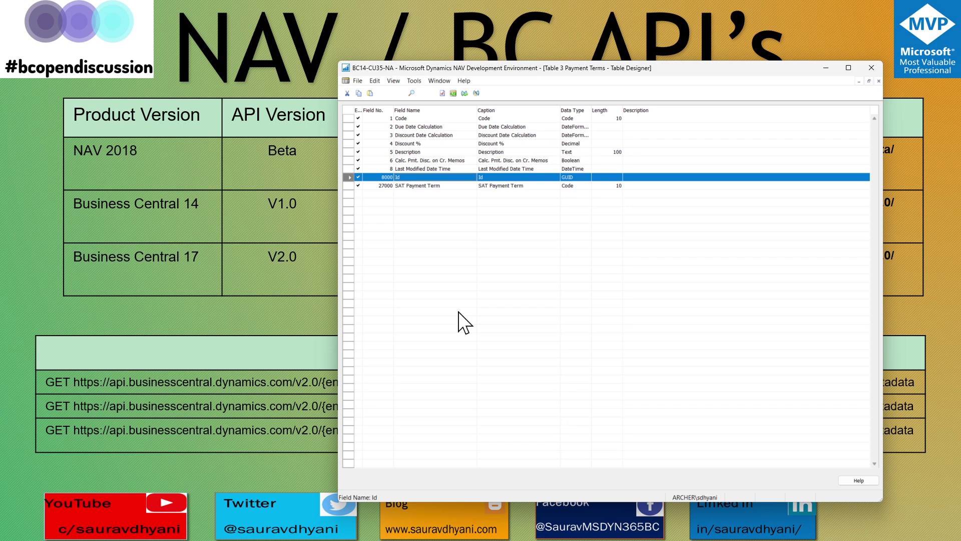
{"action": "key", "text": "shift+F4"}
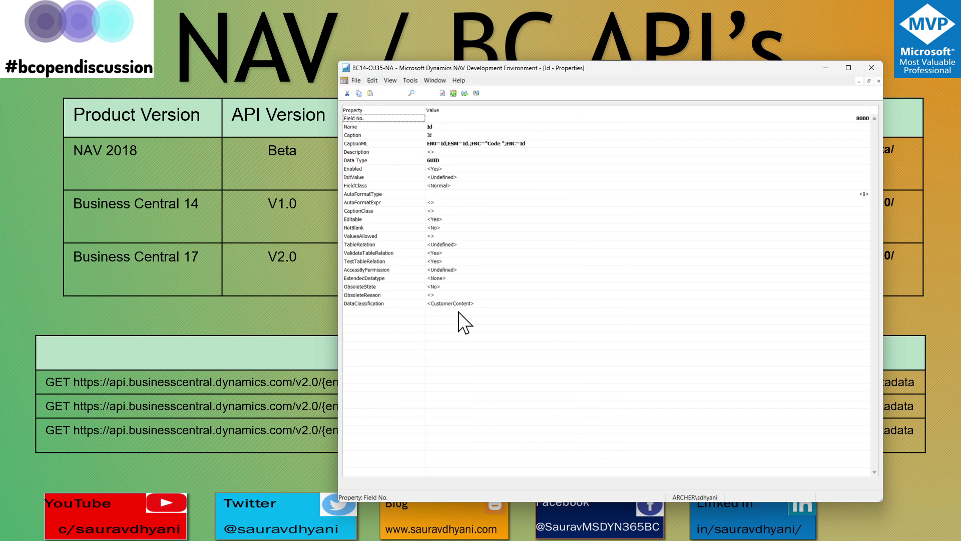
{"action": "key", "text": "Escape"}
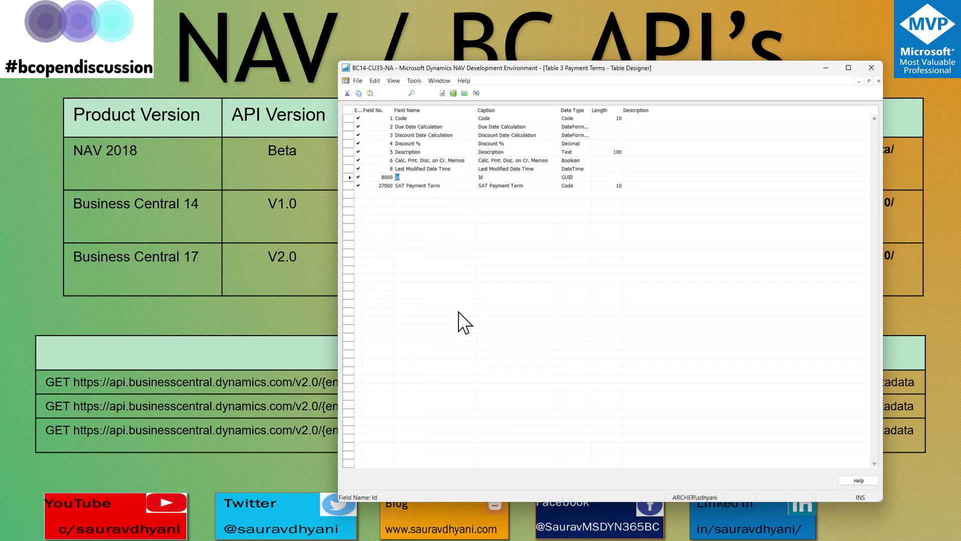
{"action": "key", "text": "Escape"}
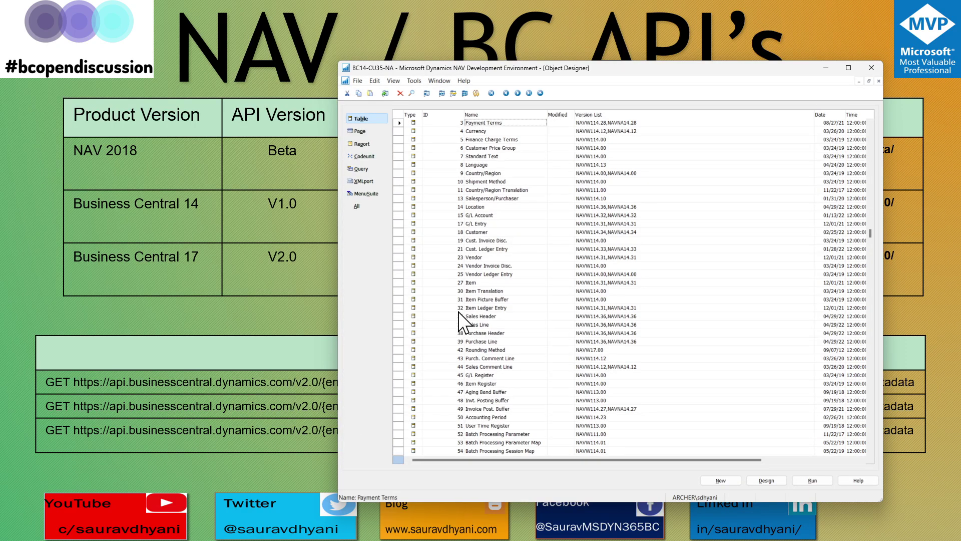
Find the Sales Header table, check its Id field row in the Table Designer, and close the design.
{"action": "key", "text": "ctrl+f"}
{"action": "type", "text": "sales he"}
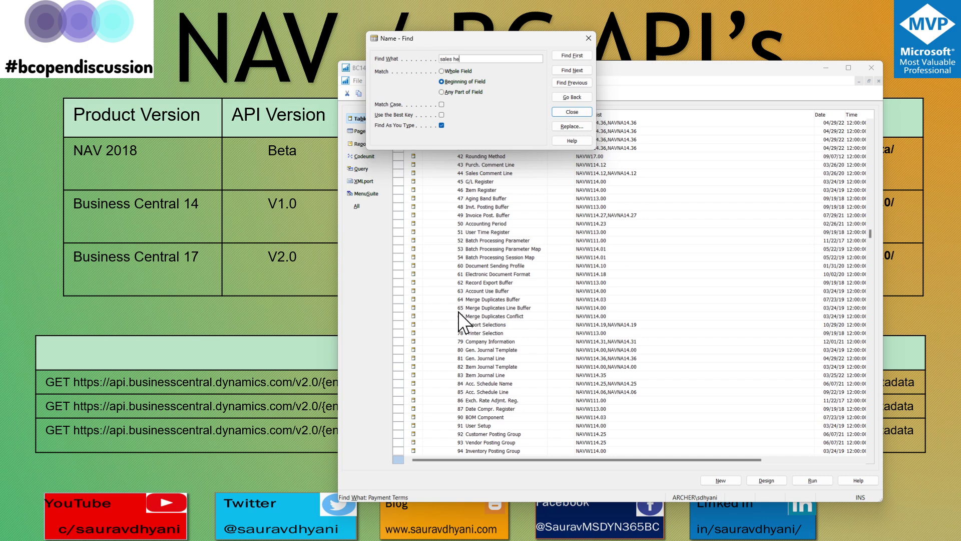
{"action": "key", "text": "Escape"}
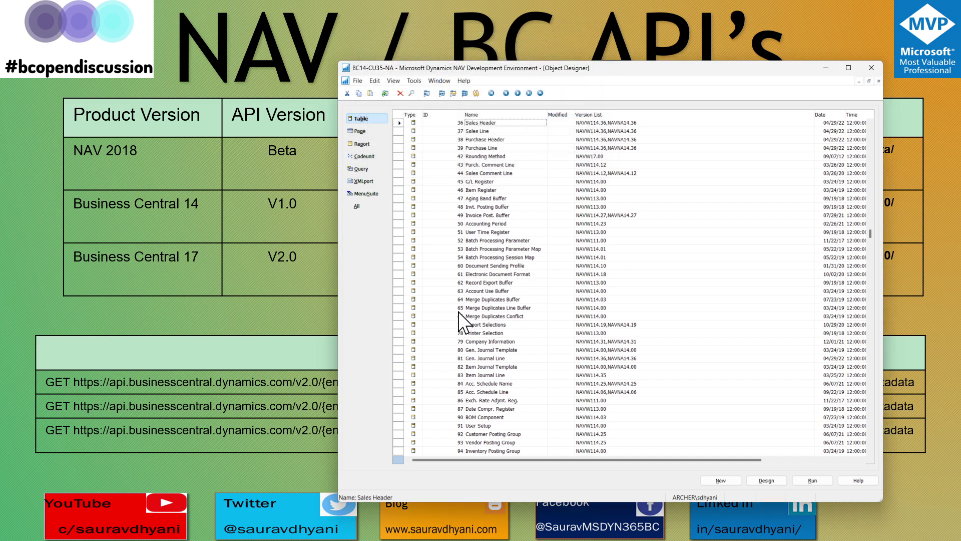
{"action": "key", "text": "alt+d"}
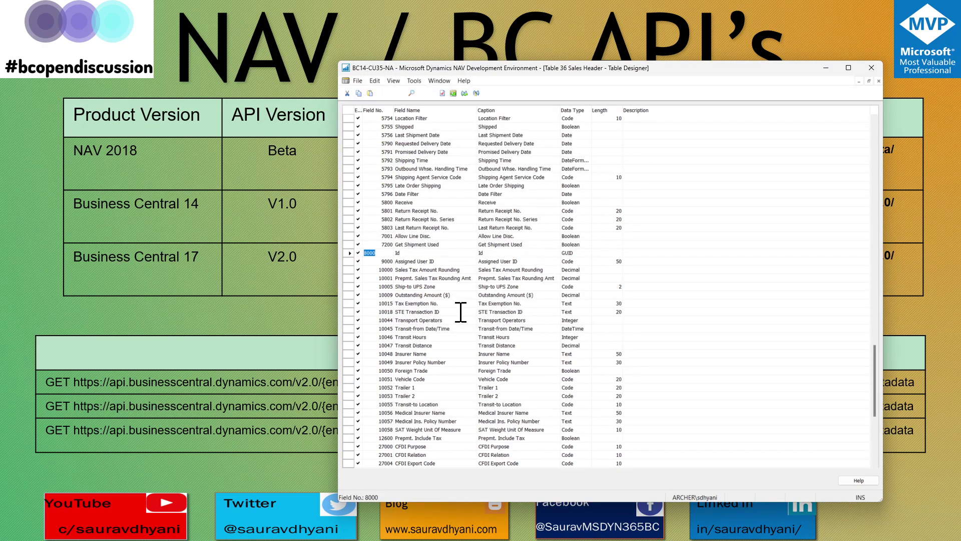
{"action": "key", "text": "shift+space"}
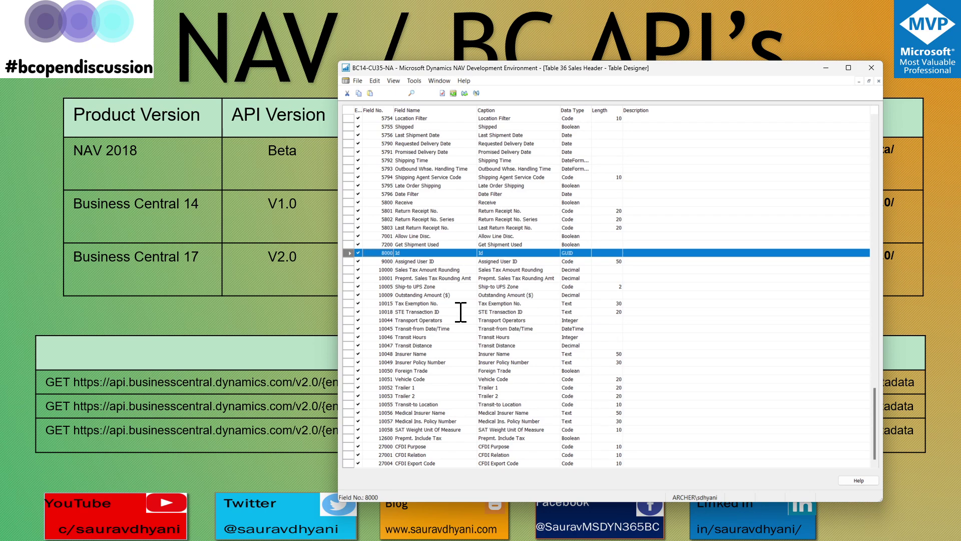
{"action": "key", "text": "Escape"}
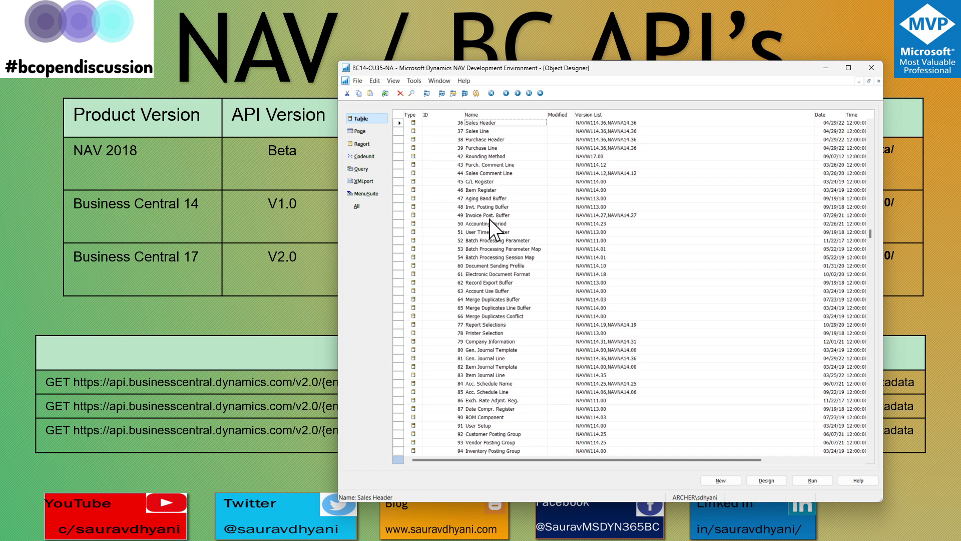
Locate table 83 Item Journal Line in the Object Designer and open its design.
{"action": "scroll", "coordinate": [488, 219], "scroll_direction": "up", "scroll_amount": 8}
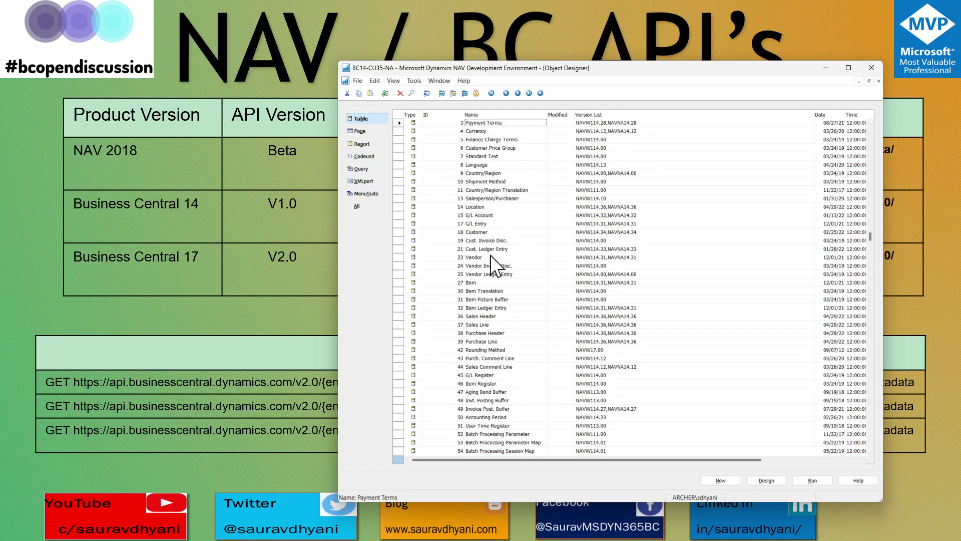
{"action": "key", "text": "Down"}
{"action": "key", "text": "Down"}
{"action": "key", "text": "Down"}
{"action": "key", "text": "Down"}
{"action": "key", "text": "Down"}
{"action": "key", "text": "Down"}
{"action": "key", "text": "Down"}
{"action": "key", "text": "Down"}
{"action": "key", "text": "Down"}
{"action": "key", "text": "Down"}
{"action": "key", "text": "Down"}
{"action": "key", "text": "Down"}
{"action": "key", "text": "Down"}
{"action": "key", "text": "Down"}
{"action": "key", "text": "Down"}
{"action": "key", "text": "Down"}
{"action": "key", "text": "Down"}
{"action": "key", "text": "Down"}
{"action": "key", "text": "Down"}
{"action": "key", "text": "Down"}
{"action": "key", "text": "Down"}
{"action": "key", "text": "Down"}
{"action": "key", "text": "Down"}
{"action": "key", "text": "Down"}
{"action": "key", "text": "Down"}
{"action": "key", "text": "Down"}
{"action": "key", "text": "Down"}
{"action": "key", "text": "Down"}
{"action": "key", "text": "Down"}
{"action": "key", "text": "Down"}
{"action": "key", "text": "Down"}
{"action": "key", "text": "Down"}
{"action": "key", "text": "Down"}
{"action": "key", "text": "Down"}
{"action": "key", "text": "Down"}
{"action": "key", "text": "Down"}
{"action": "key", "text": "Down"}
{"action": "key", "text": "Down"}
{"action": "key", "text": "Down"}
{"action": "key", "text": "Down"}
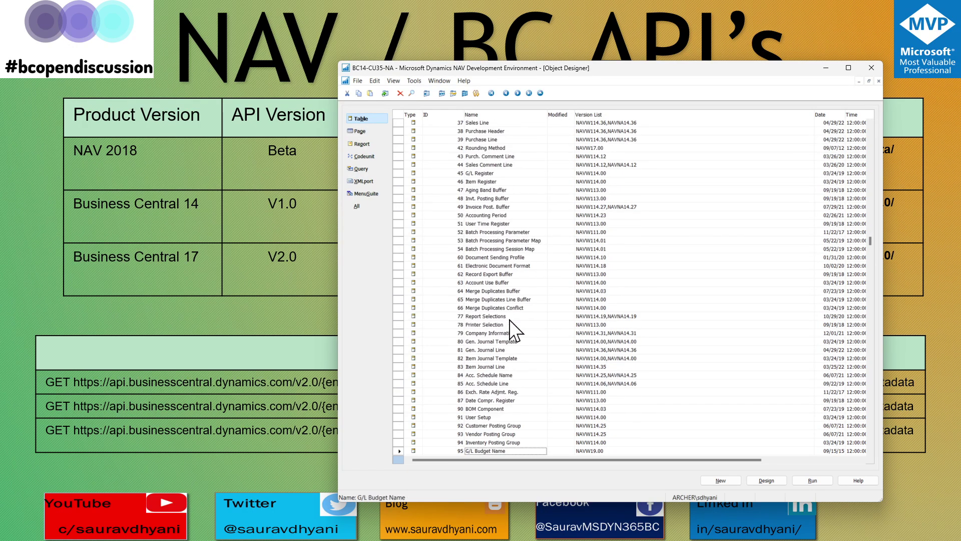
{"action": "left_click", "coordinate": [518, 367]}
{"action": "key", "text": "alt+d"}
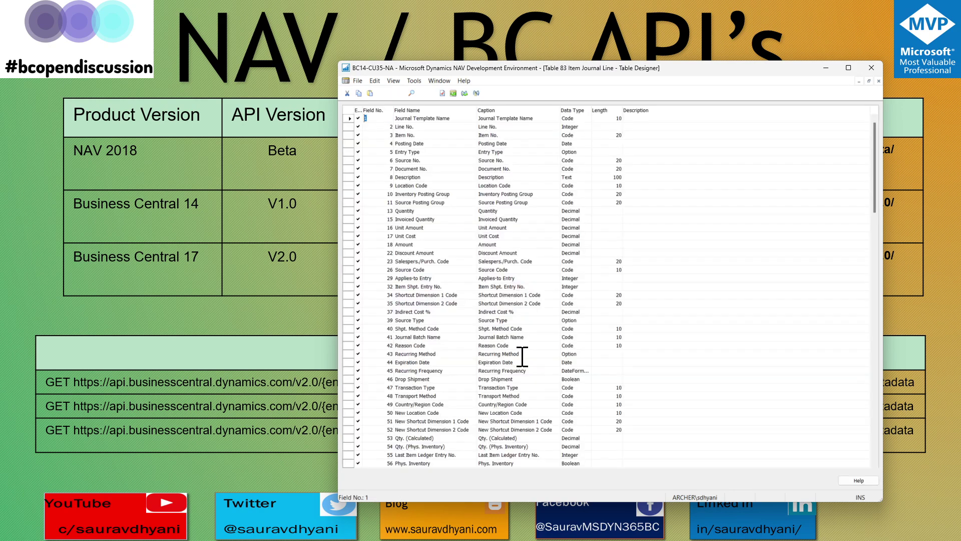
Examine the Item Journal Line field list around field numbers 7381 and 99000755 for an Id field, and close the design.
{"action": "key", "text": "Down"}
{"action": "key", "text": "Down"}
{"action": "key", "text": "Down"}
{"action": "key", "text": "Down"}
{"action": "key", "text": "Down"}
{"action": "key", "text": "Down"}
{"action": "key", "text": "Down"}
{"action": "key", "text": "Down"}
{"action": "key", "text": "Down"}
{"action": "key", "text": "Down"}
{"action": "key", "text": "Down"}
{"action": "key", "text": "Down"}
{"action": "key", "text": "Down"}
{"action": "key", "text": "Down"}
{"action": "key", "text": "Down"}
{"action": "key", "text": "Down"}
{"action": "key", "text": "Down"}
{"action": "key", "text": "Down"}
{"action": "key", "text": "Down"}
{"action": "key", "text": "Down"}
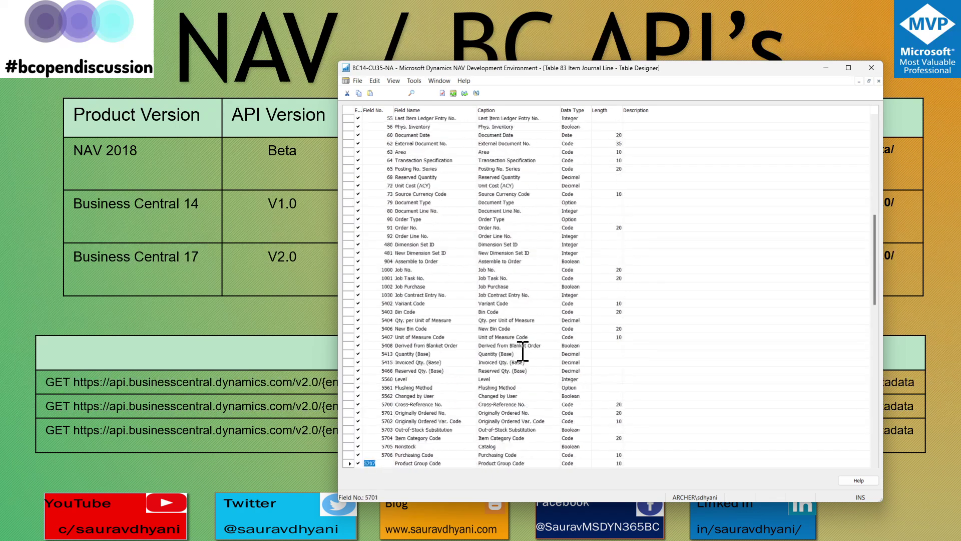
{"action": "key", "text": "Down"}
{"action": "key", "text": "Down"}
{"action": "key", "text": "Down"}
{"action": "key", "text": "Down"}
{"action": "key", "text": "Down"}
{"action": "key", "text": "Down"}
{"action": "key", "text": "Down"}
{"action": "key", "text": "Down"}
{"action": "key", "text": "Down"}
{"action": "key", "text": "Down"}
{"action": "key", "text": "Down"}
{"action": "key", "text": "Down"}
{"action": "key", "text": "Down"}
{"action": "key", "text": "Down"}
{"action": "key", "text": "Down"}
{"action": "key", "text": "Down"}
{"action": "key", "text": "Down"}
{"action": "key", "text": "Down"}
{"action": "key", "text": "Down"}
{"action": "key", "text": "Down"}
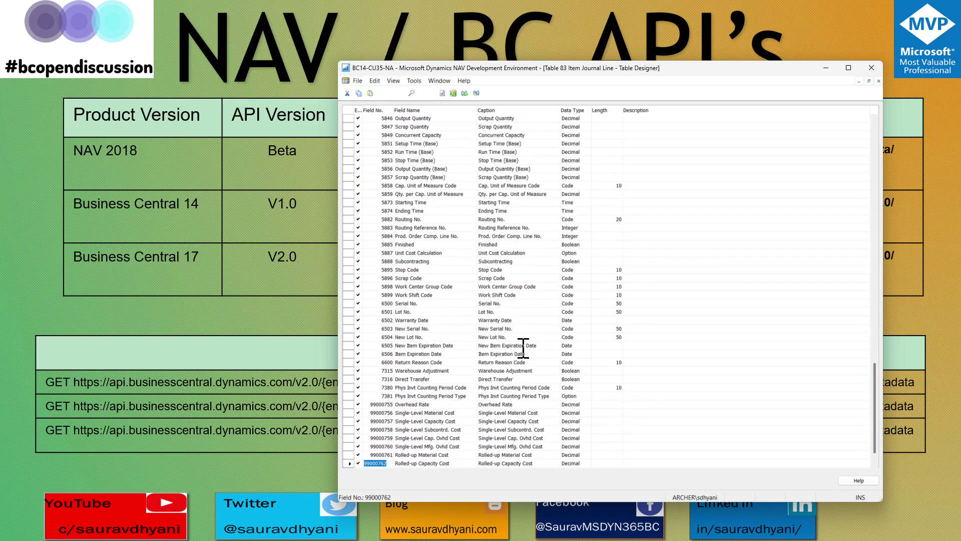
{"action": "left_click", "coordinate": [397, 397]}
{"action": "left_click_drag", "start_coordinate": [406, 406], "coordinate": [404, 395]}
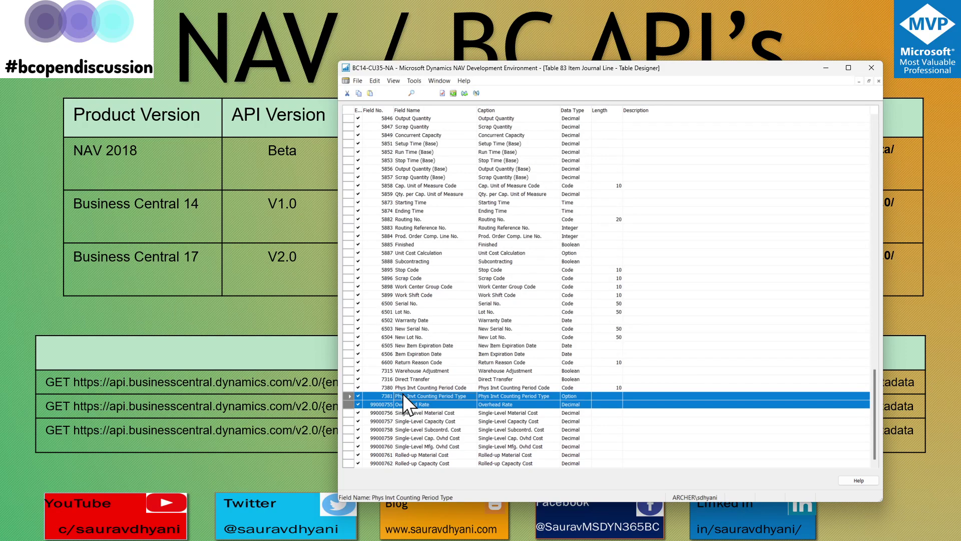
{"action": "key", "text": "Escape"}
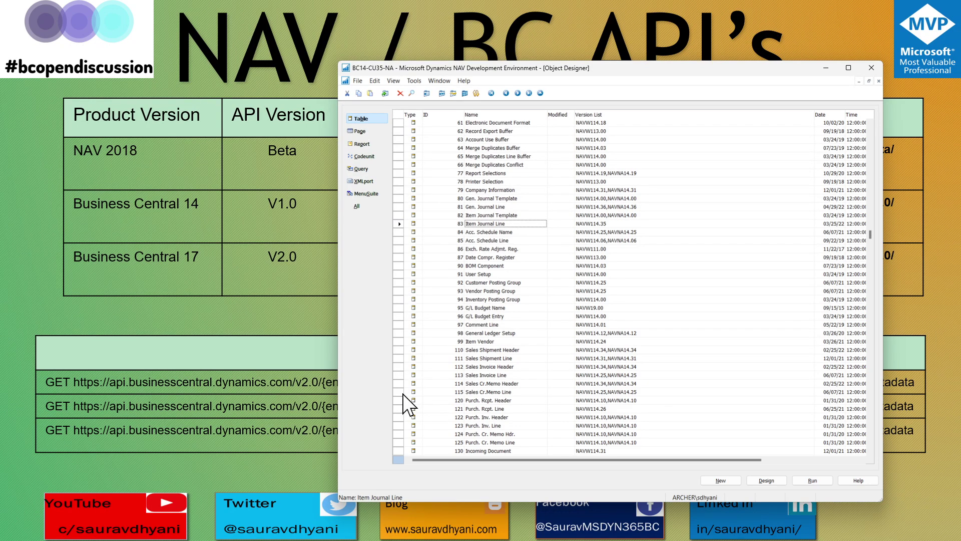
Switch to File Explorer, open the extensions folder of BC 14 - CU 35, select APIV1.app and enlarge the icons.
{"action": "left_click_drag", "start_coordinate": [583, 72], "coordinate": [636, 67]}
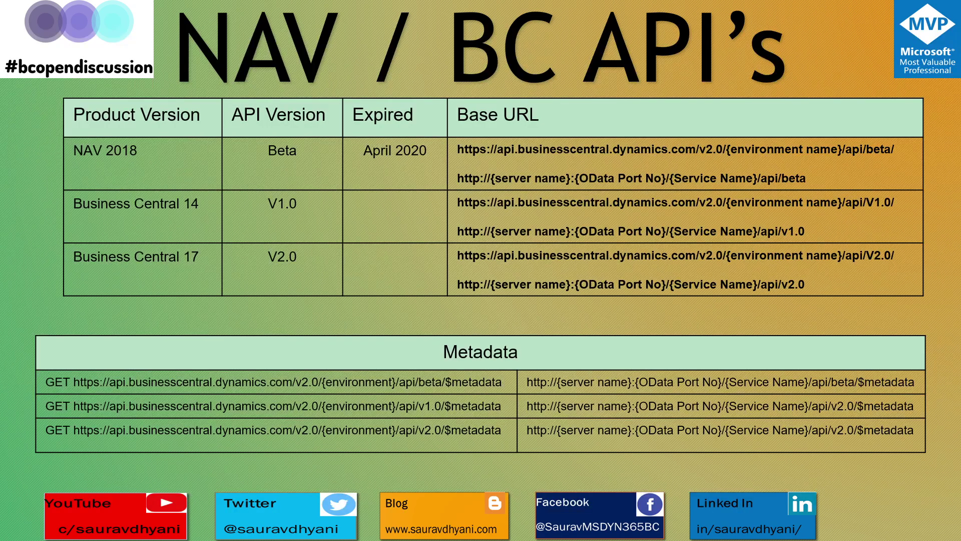
{"action": "key", "text": "alt+Tab"}
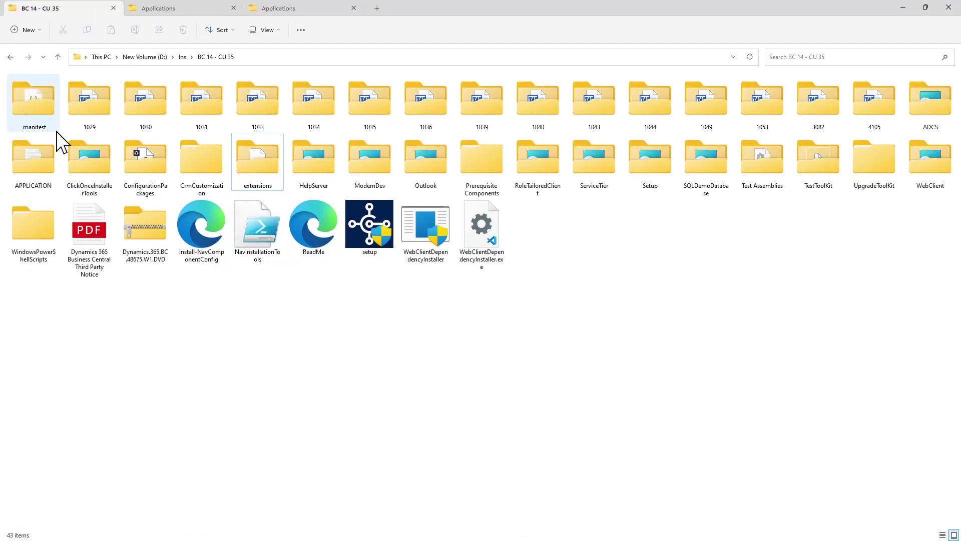
{"action": "double_click", "coordinate": [271, 165]}
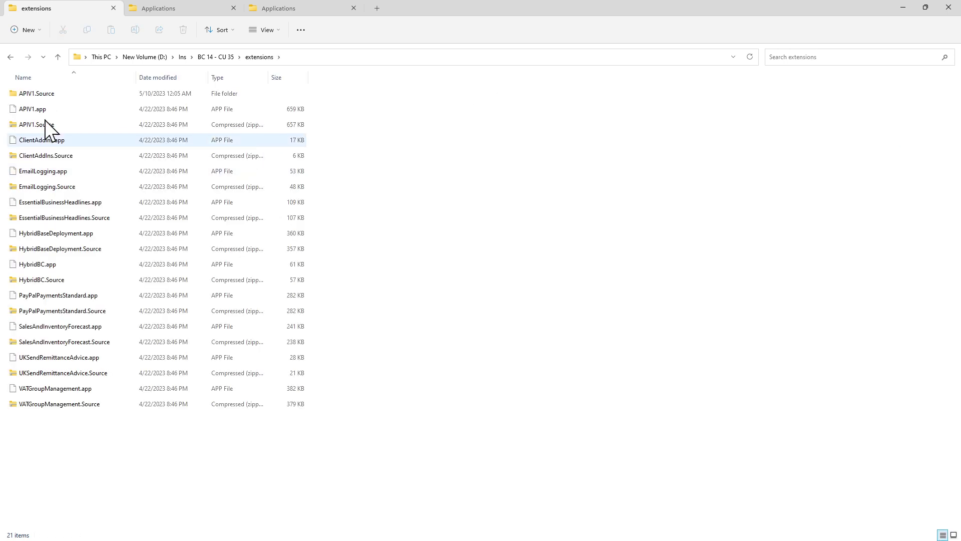
{"action": "left_click", "coordinate": [39, 111]}
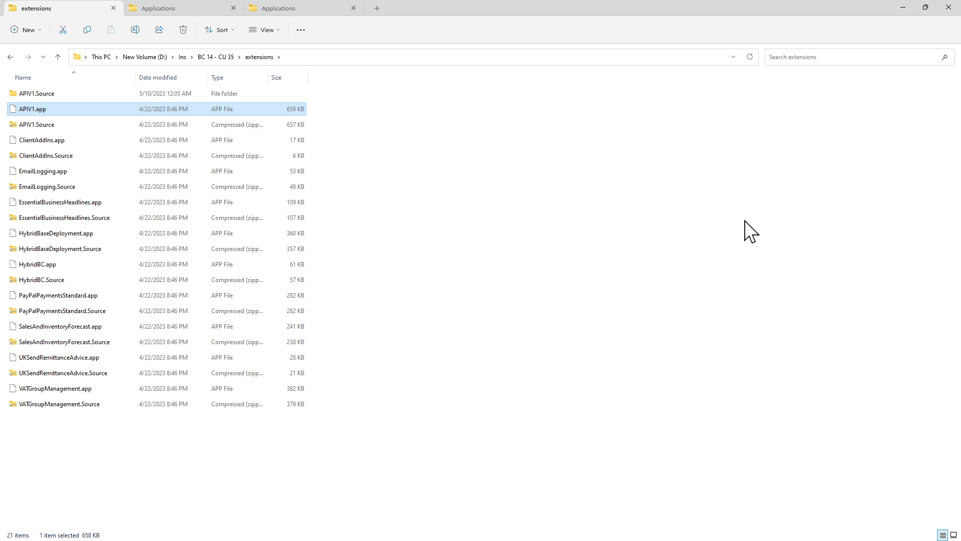
{"action": "scroll", "coordinate": [751, 231], "scroll_direction": "up", "scroll_amount": 5, "text": "ctrl"}
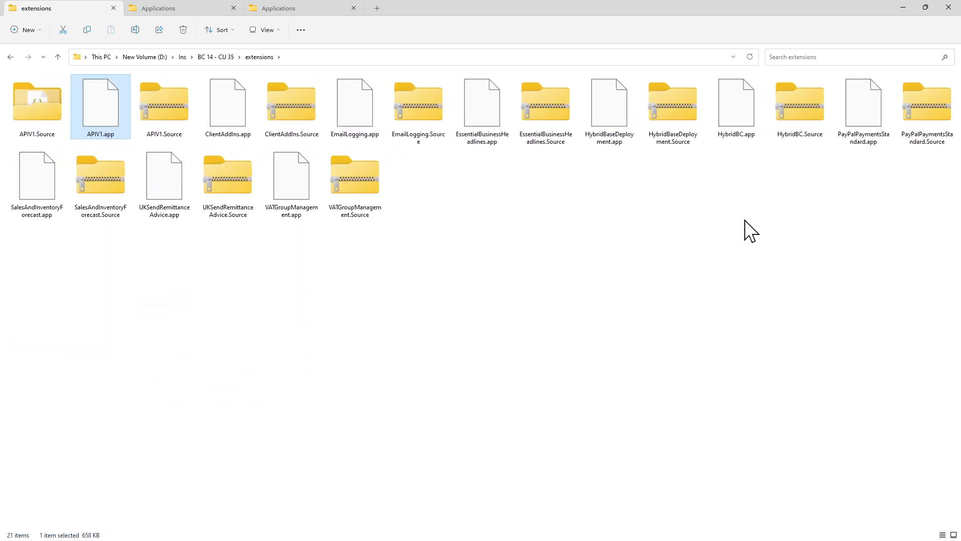
{"action": "scroll", "coordinate": [744, 220], "scroll_direction": "up", "scroll_amount": 2, "text": "ctrl"}
{"action": "scroll", "coordinate": [744, 220], "scroll_direction": "down", "scroll_amount": 1, "text": "ctrl"}
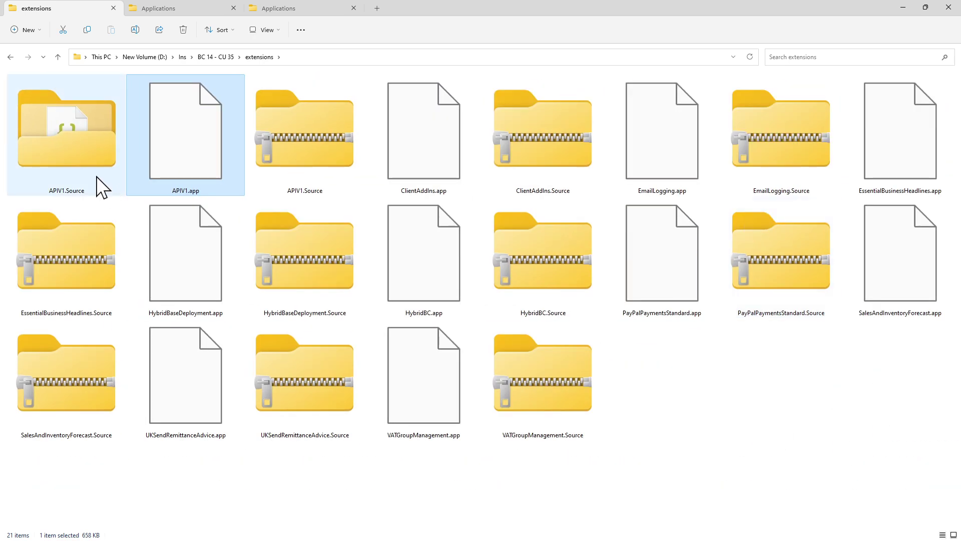
Open the src\pages folder inside APIV1.Source and look through its AL files.
{"action": "double_click", "coordinate": [85, 165]}
{"action": "double_click", "coordinate": [25, 110]}
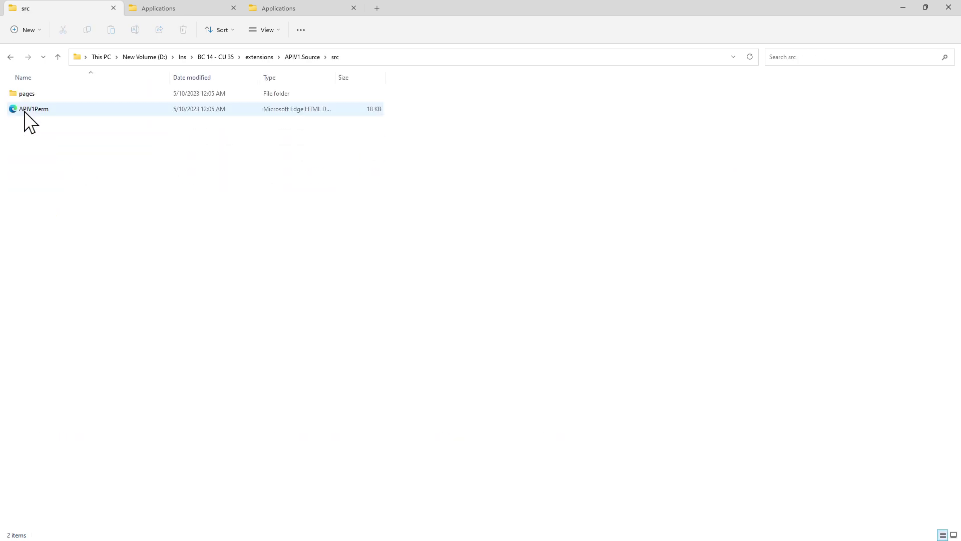
{"action": "double_click", "coordinate": [29, 95]}
{"action": "scroll", "coordinate": [380, 247], "scroll_direction": "down", "scroll_amount": 8}
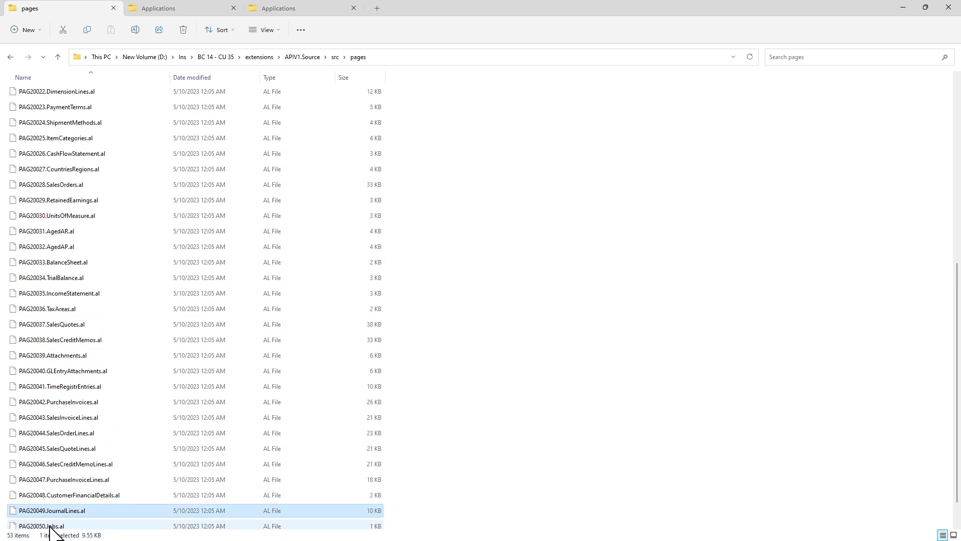
{"action": "left_click", "coordinate": [51, 513]}
{"action": "left_click", "coordinate": [52, 520]}
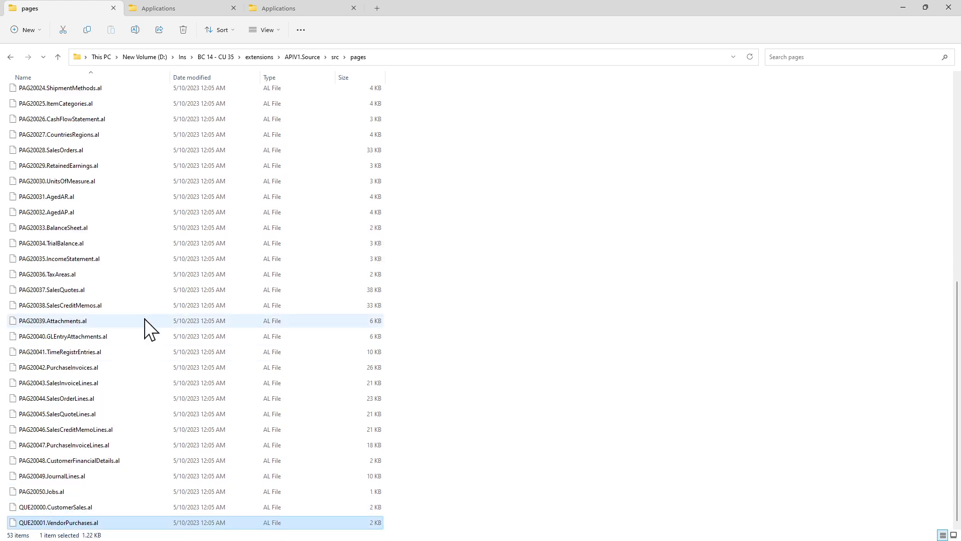
{"action": "scroll", "coordinate": [145, 326], "scroll_direction": "up", "scroll_amount": 10}
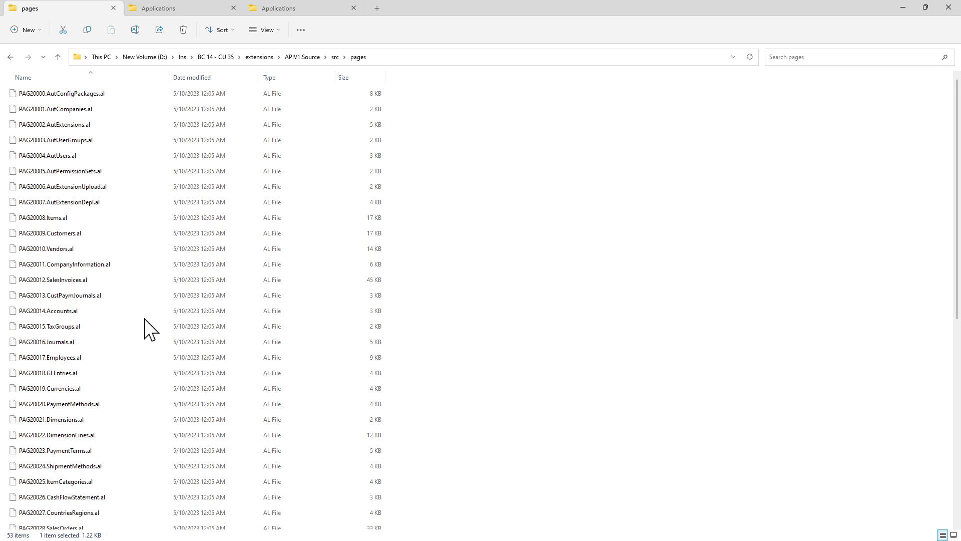
Open PAG20000.AutConfigPackages.al in Notepad and maximize its window.
{"action": "right_click", "coordinate": [65, 94]}
{"action": "mouse_move", "coordinate": [110, 131]}
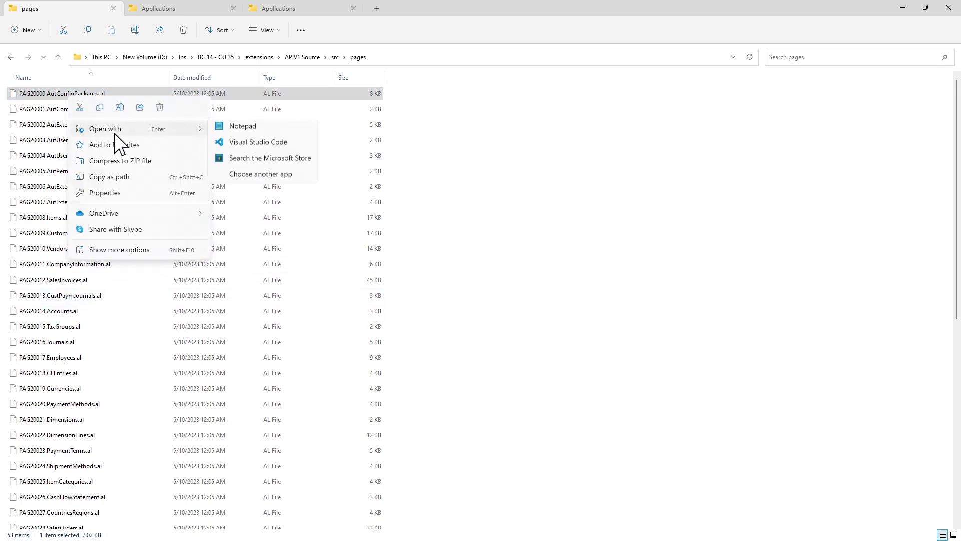
{"action": "left_click", "coordinate": [260, 130]}
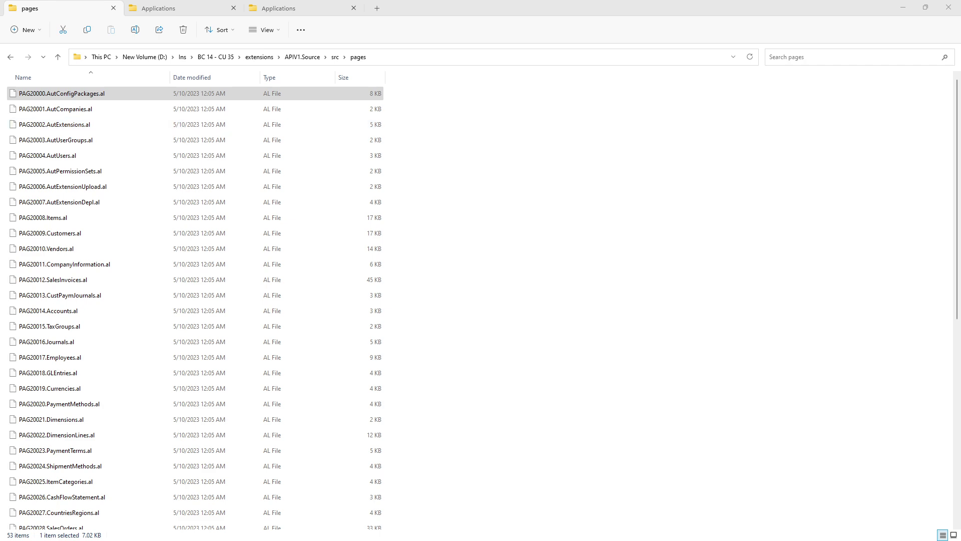
{"action": "left_click_drag", "start_coordinate": [951, 163], "coordinate": [531, 99]}
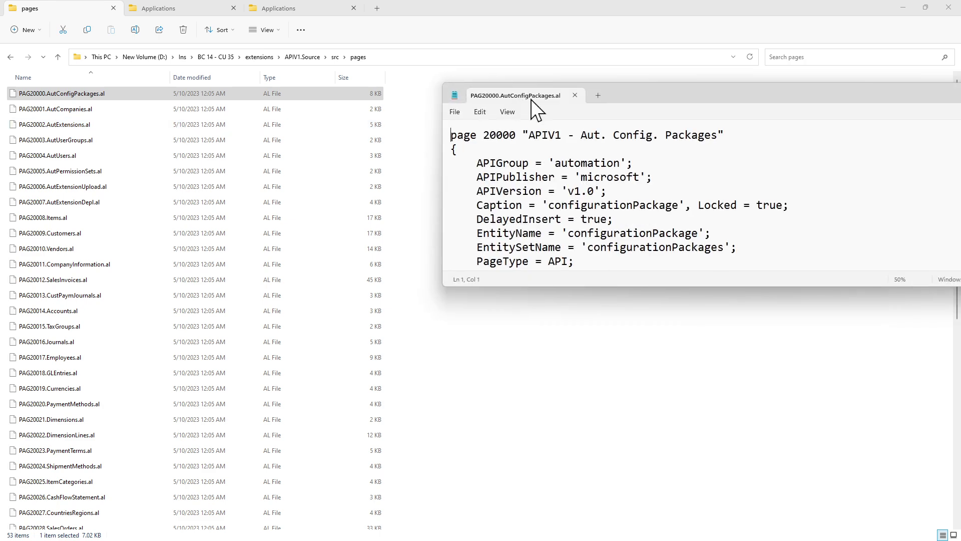
{"action": "double_click", "coordinate": [634, 90]}
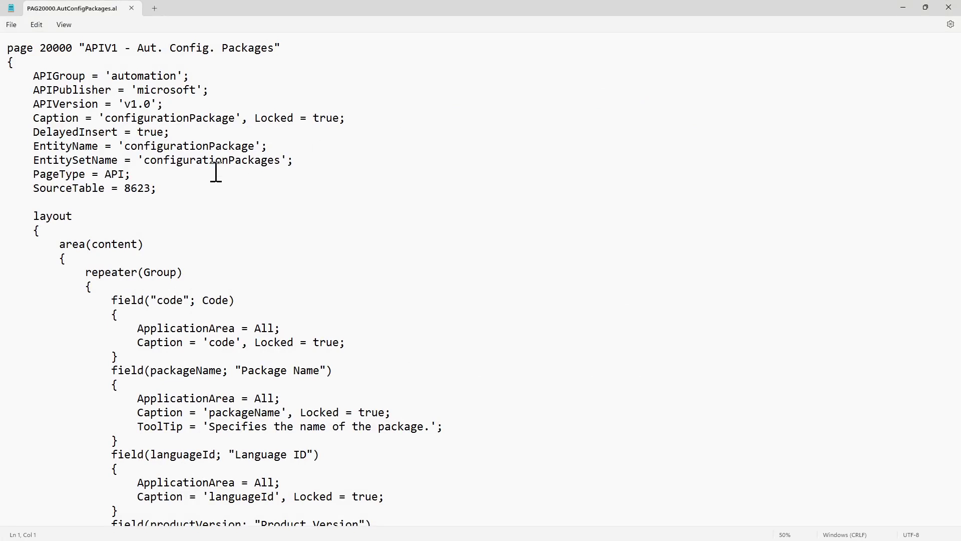
Highlight the APIVersion line in the page source and read through the rest of the code.
{"action": "left_click_drag", "start_coordinate": [28, 103], "coordinate": [0, 114]}
{"action": "left_click", "coordinate": [234, 103]}
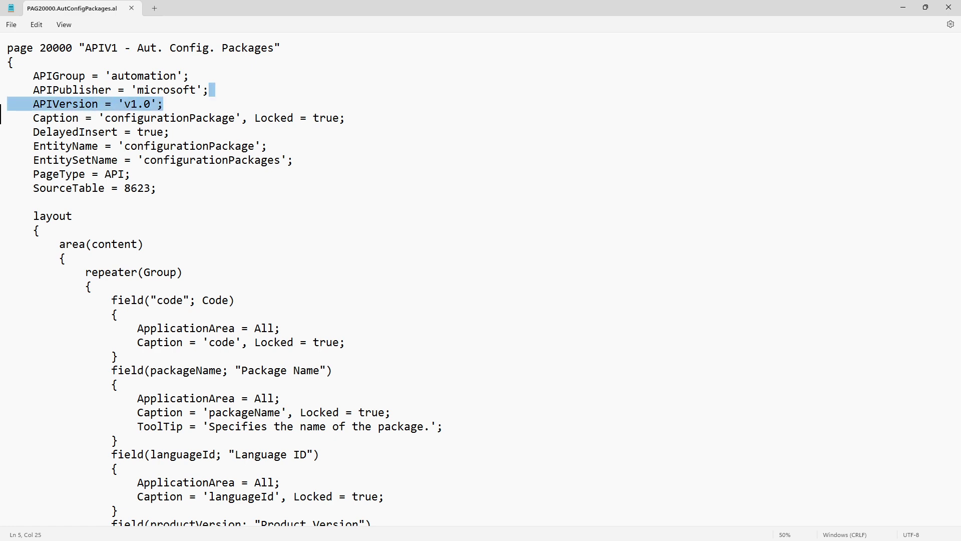
{"action": "scroll", "coordinate": [124, 147], "scroll_direction": "down", "scroll_amount": 5}
{"action": "scroll", "coordinate": [125, 148], "scroll_direction": "down", "scroll_amount": 20}
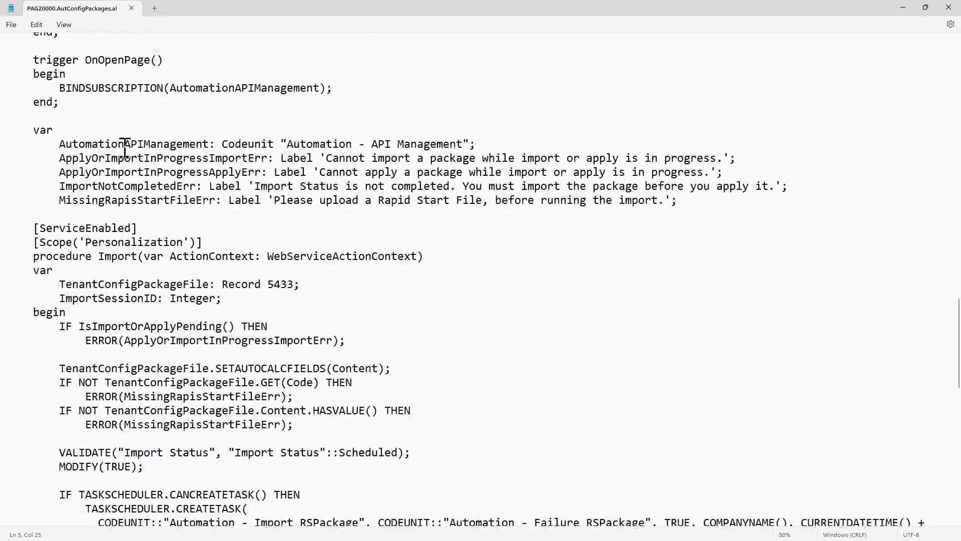
Read the configuration package page's Import and Apply procedures through to the end, close the source file and minimize File Explorer.
{"action": "scroll", "coordinate": [102, 229], "scroll_direction": "down", "scroll_amount": 7}
{"action": "scroll", "coordinate": [102, 228], "scroll_direction": "down", "scroll_amount": 10}
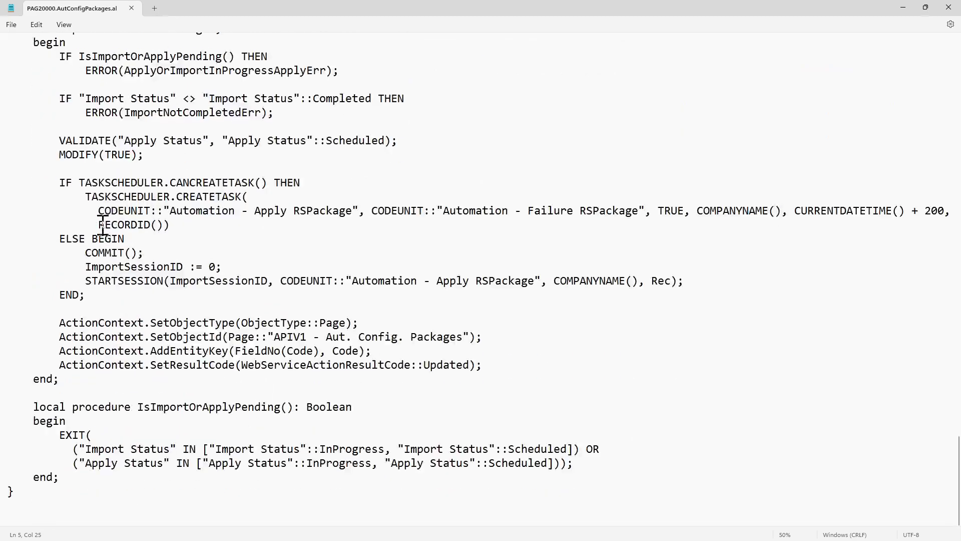
{"action": "scroll", "coordinate": [103, 223], "scroll_direction": "up", "scroll_amount": 20}
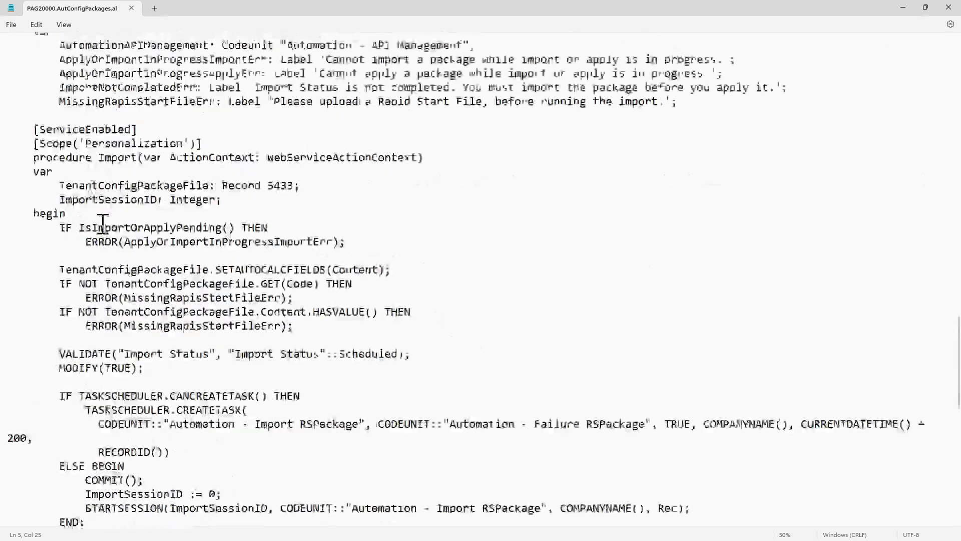
{"action": "scroll", "coordinate": [102, 223], "scroll_direction": "up", "scroll_amount": 15}
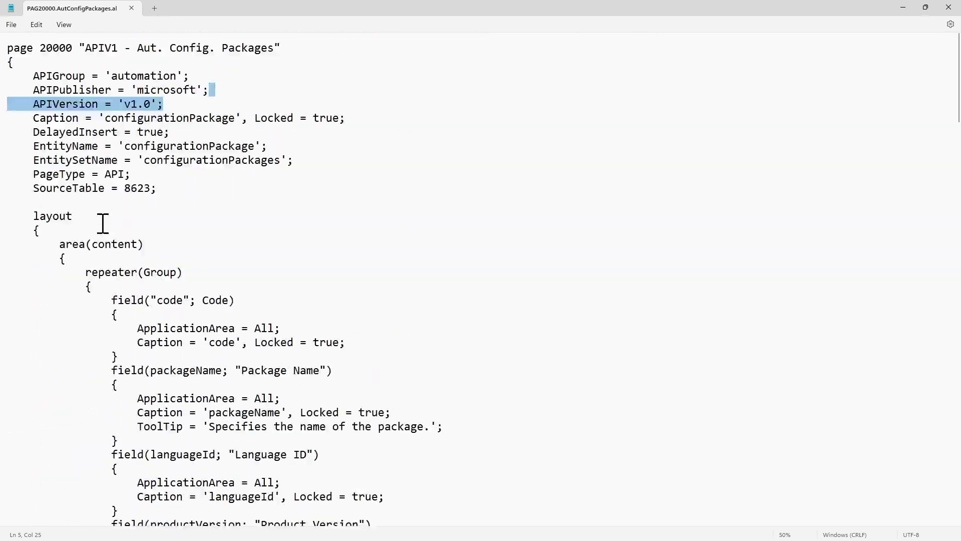
{"action": "left_click", "coordinate": [132, 8]}
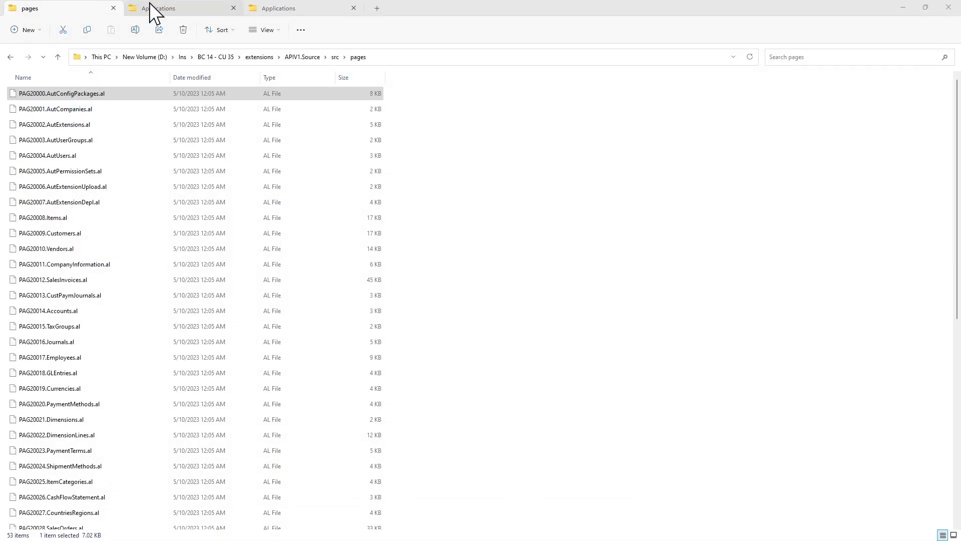
{"action": "left_click", "coordinate": [903, 8]}
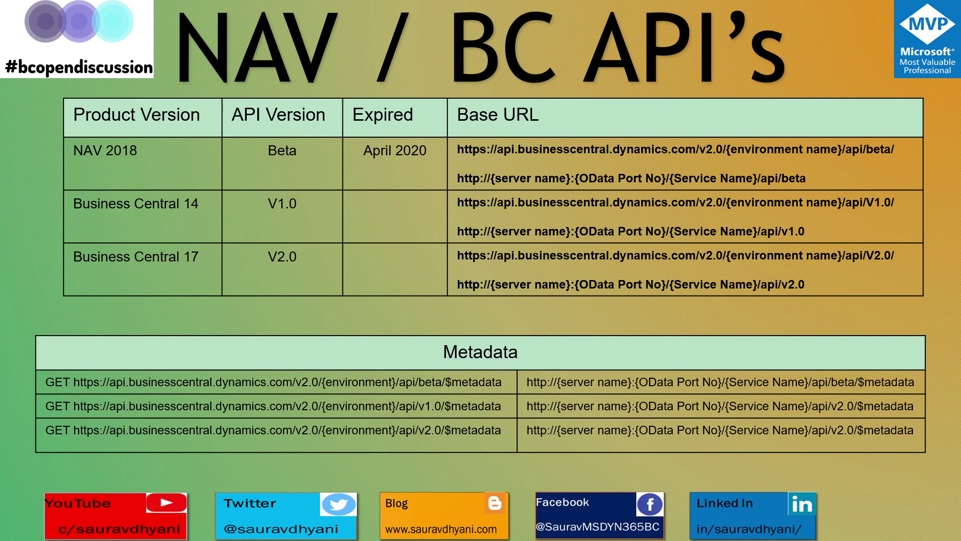
Switch to the browser window with the BC22-Sandbox environment and open the Customers list.
{"action": "key", "text": "alt+Tab"}
{"action": "left_click", "coordinate": [526, 21]}
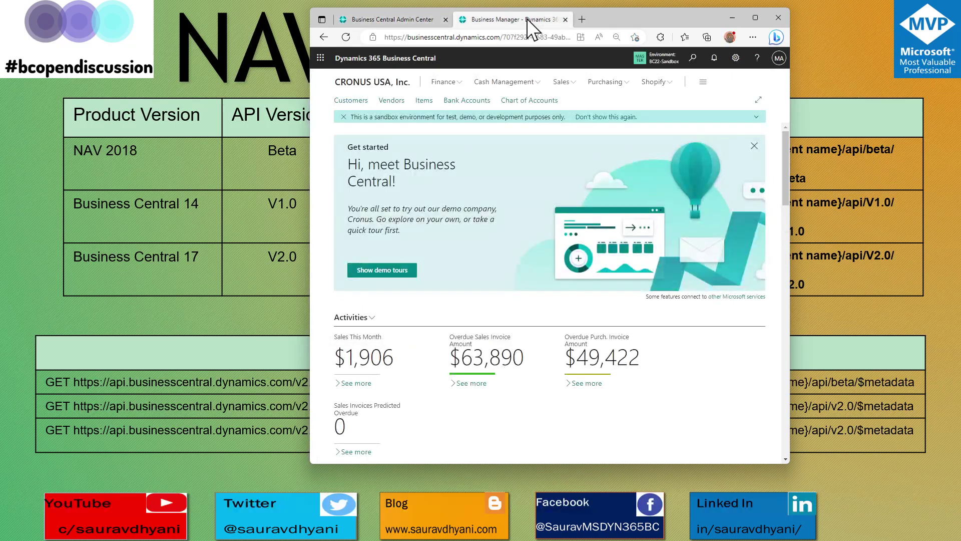
{"action": "left_click", "coordinate": [364, 99]}
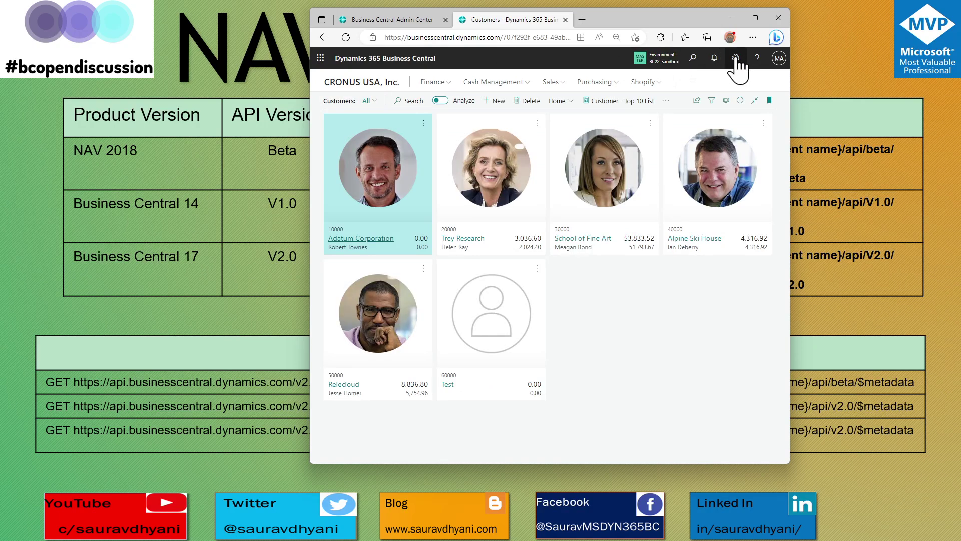
Open page inspection for the Customers list through Help & Support and close the Help pane.
{"action": "left_click", "coordinate": [757, 58]}
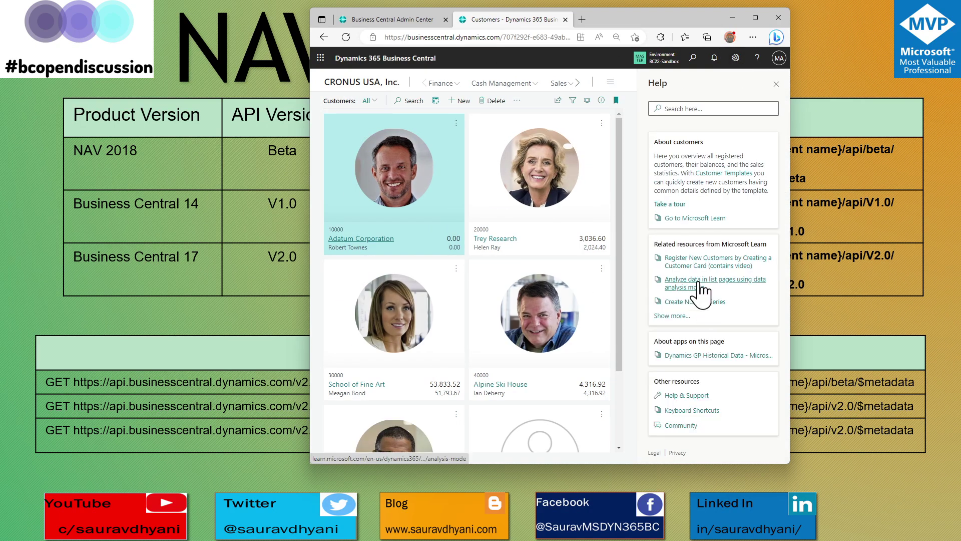
{"action": "left_click", "coordinate": [699, 395]}
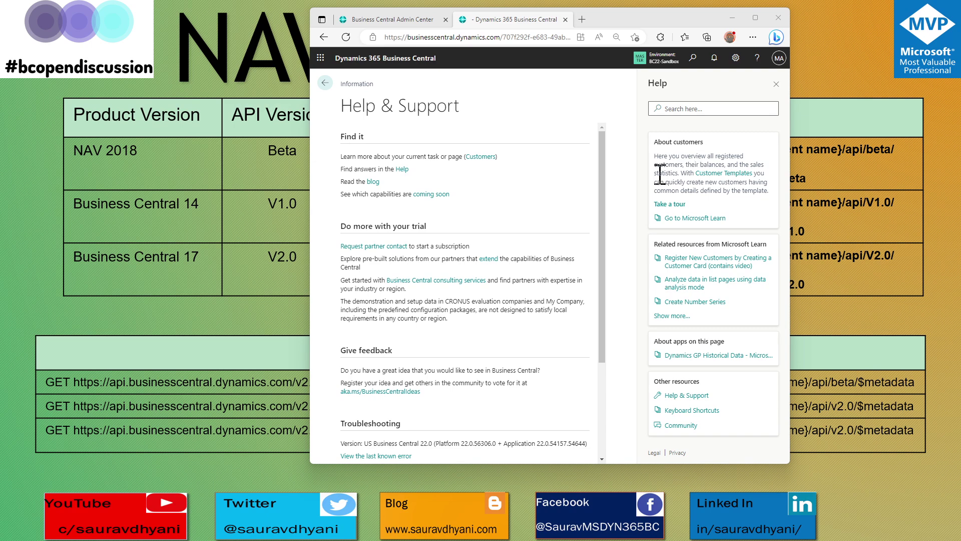
{"action": "left_click", "coordinate": [692, 397]}
{"action": "scroll", "coordinate": [579, 392], "scroll_direction": "down", "scroll_amount": 2}
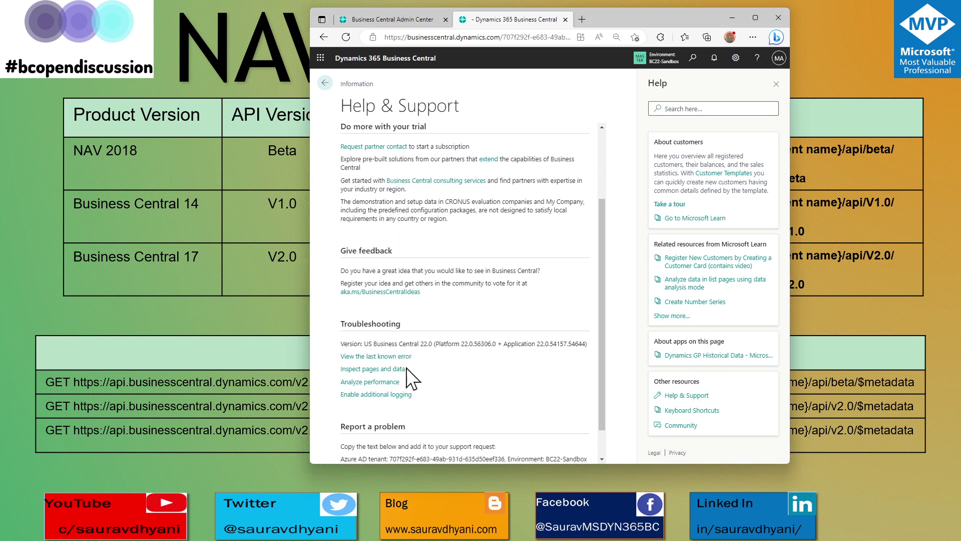
{"action": "left_click", "coordinate": [379, 366]}
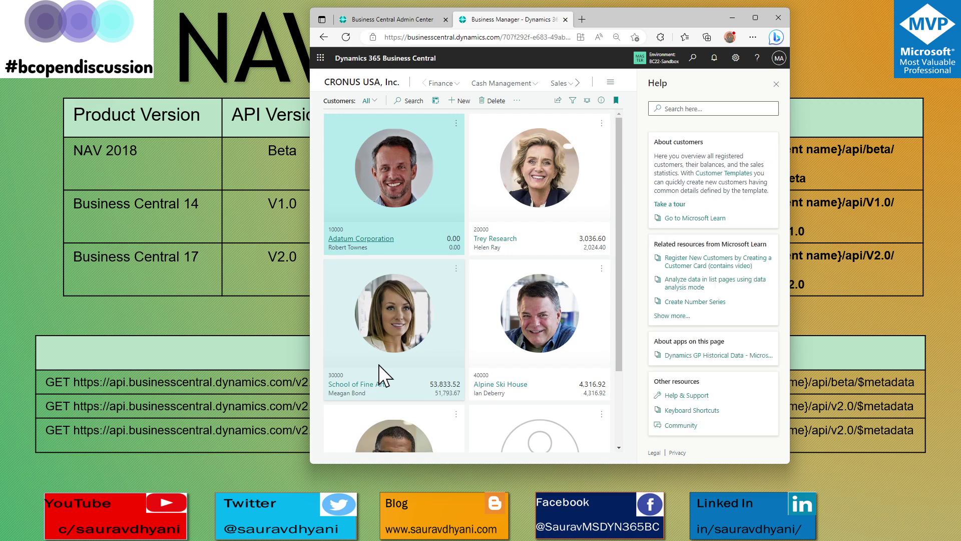
{"action": "left_click", "coordinate": [778, 86]}
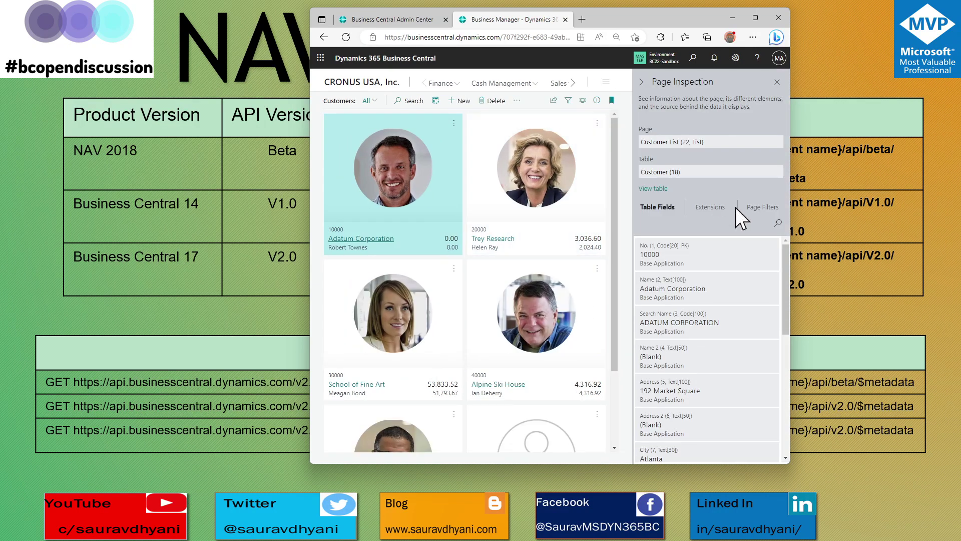
Search the inspected Customer table fields for system and examine the SystemCreatedAt, SystemCreatedBy, SystemModifiedAt and SystemModifiedBy values.
{"action": "left_click", "coordinate": [778, 223]}
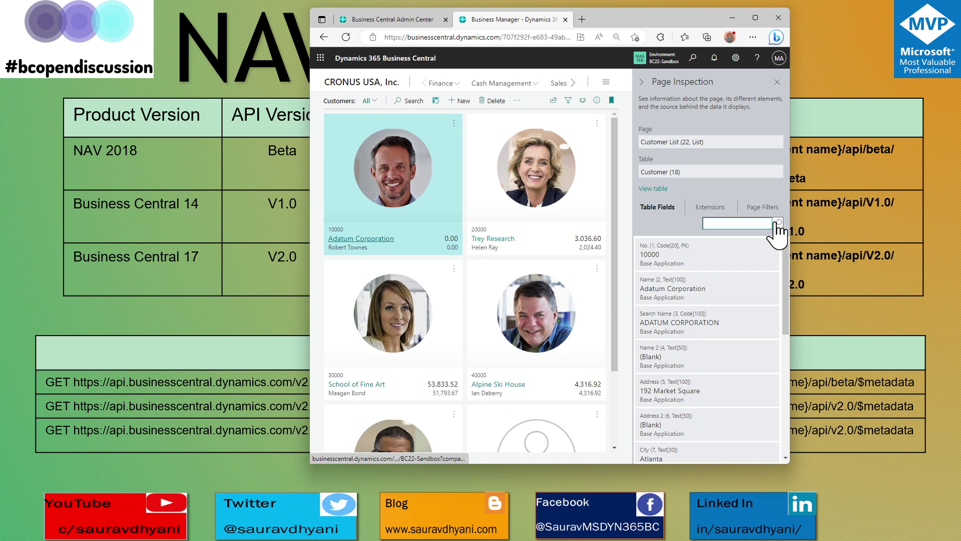
{"action": "type", "text": "syste"}
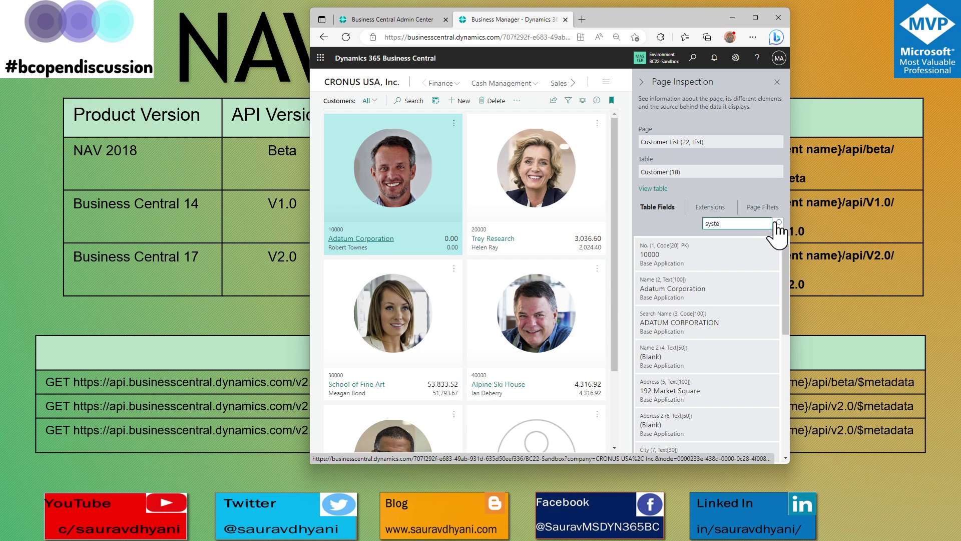
{"action": "type", "text": "m"}
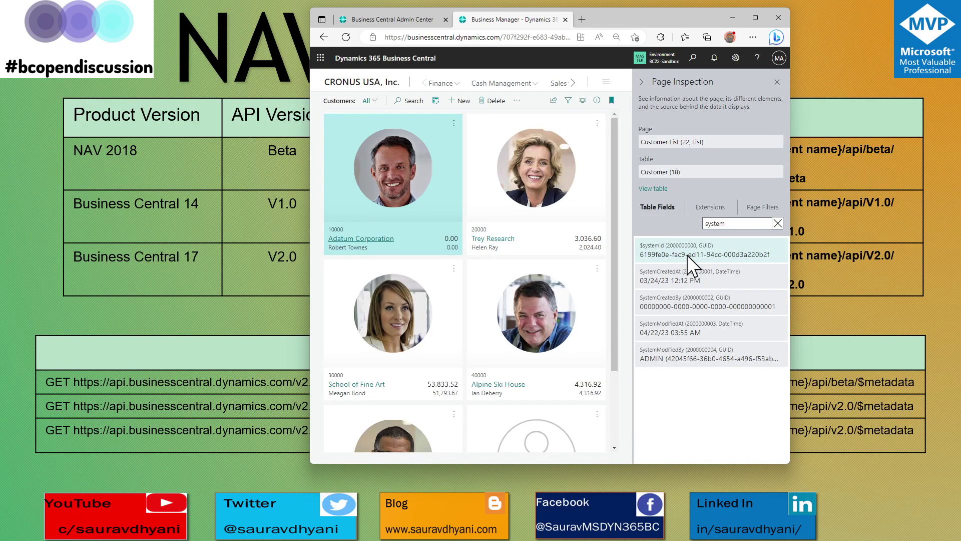
{"action": "double_click", "coordinate": [664, 281]}
{"action": "left_click_drag", "start_coordinate": [670, 302], "coordinate": [672, 303]}
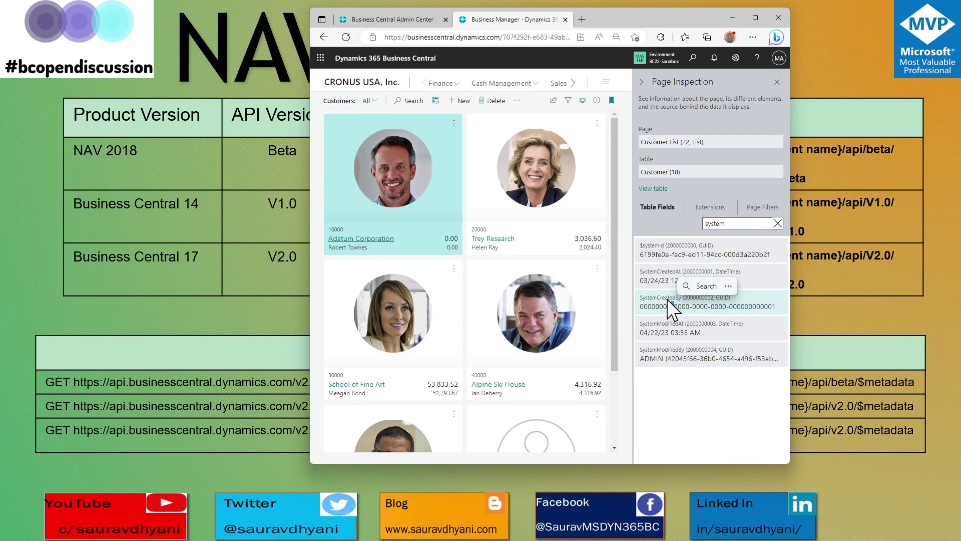
{"action": "left_click", "coordinate": [685, 360]}
{"action": "double_click", "coordinate": [685, 360]}
{"action": "left_click", "coordinate": [668, 332]}
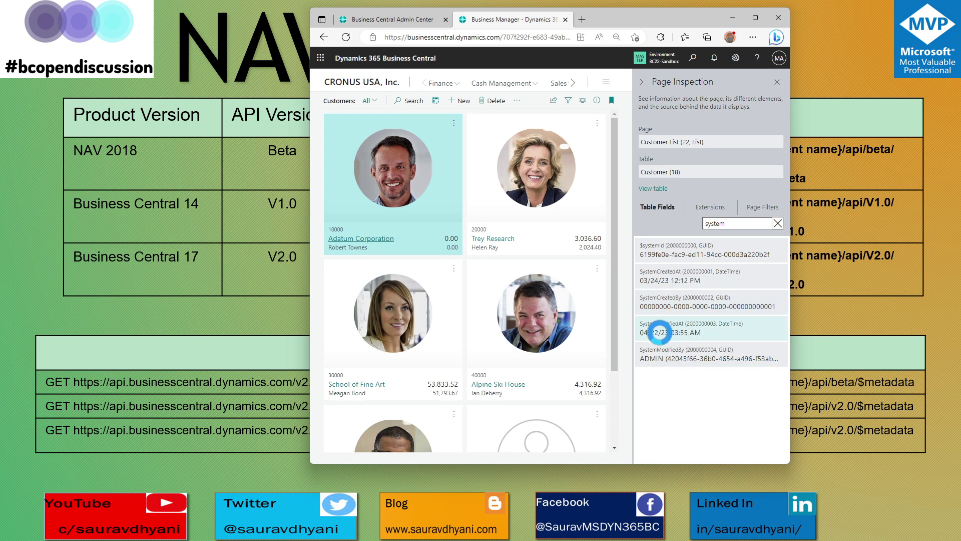
Open the card of customer 10000 and change its name to Adatum Corporation1.
{"action": "left_click", "coordinate": [365, 240]}
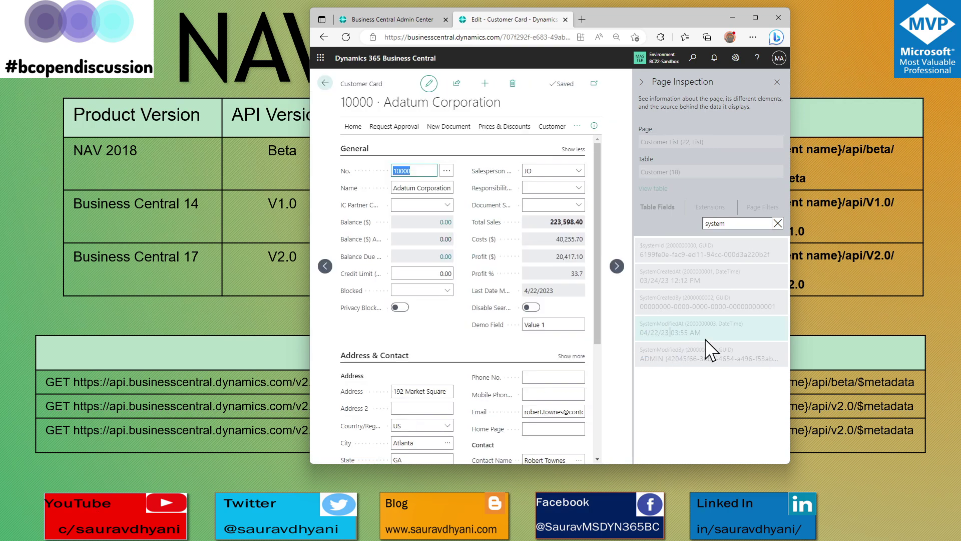
{"action": "left_click", "coordinate": [450, 189]}
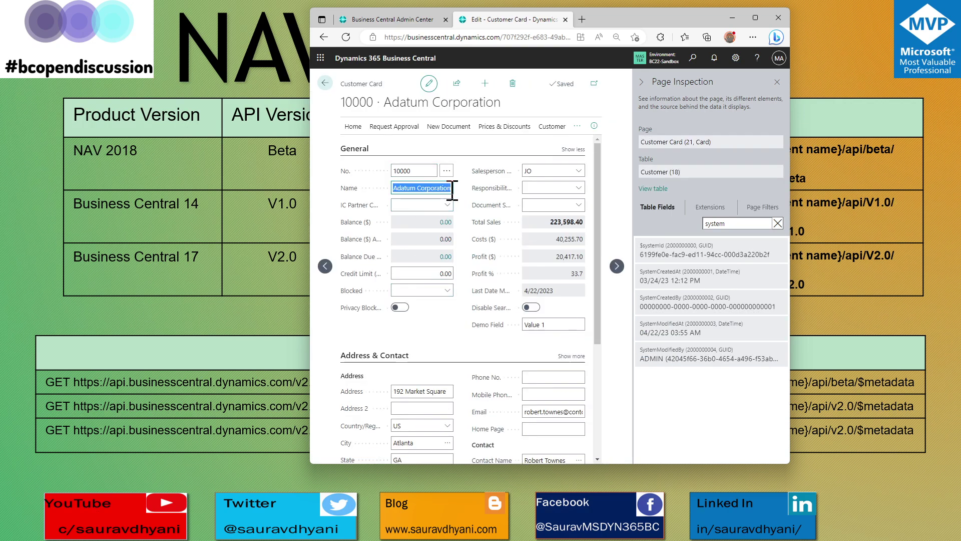
{"action": "key", "text": "Tab"}
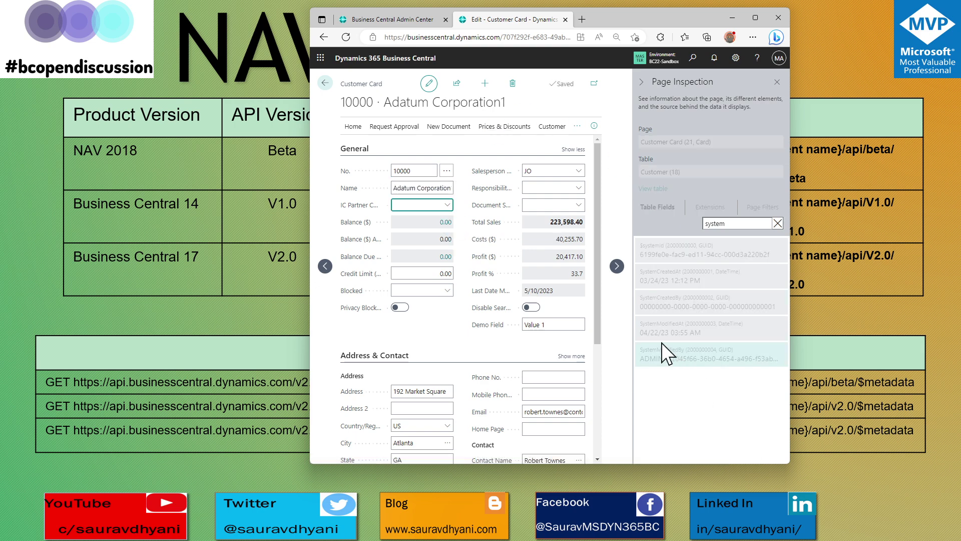
Examine the customer's SystemModifiedAt and $systemId values by highlighting them, and return to the Customers list.
{"action": "left_click_drag", "start_coordinate": [645, 334], "coordinate": [714, 331]}
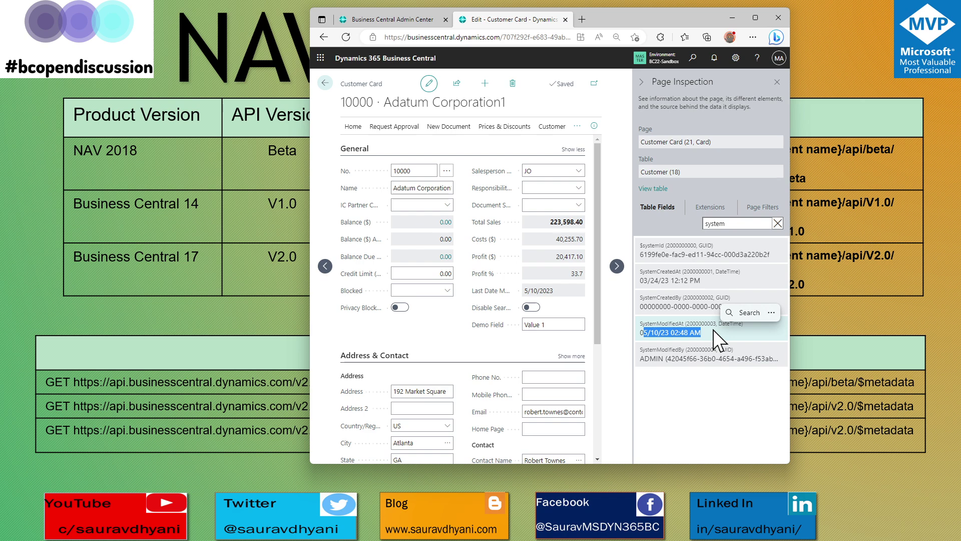
{"action": "left_click_drag", "start_coordinate": [713, 329], "coordinate": [686, 244]}
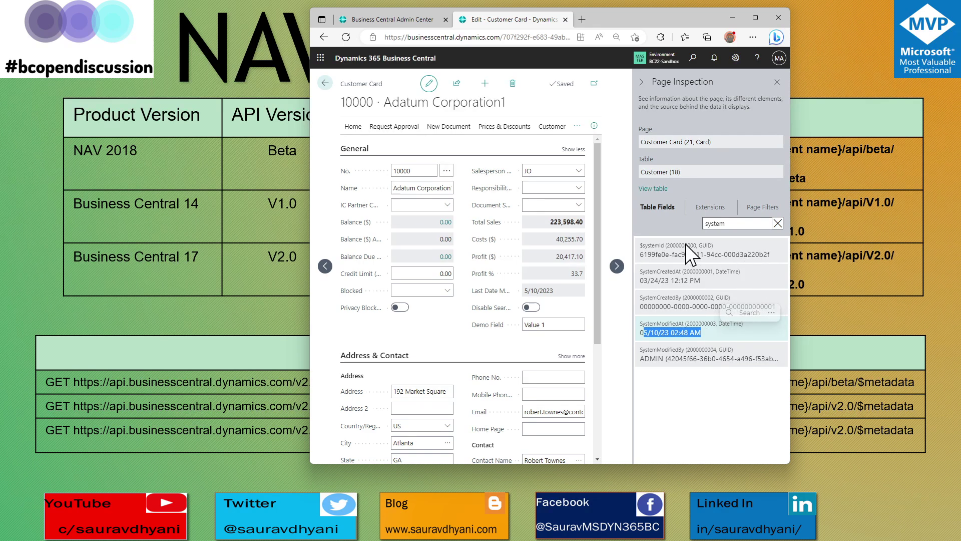
{"action": "left_click", "coordinate": [713, 395]}
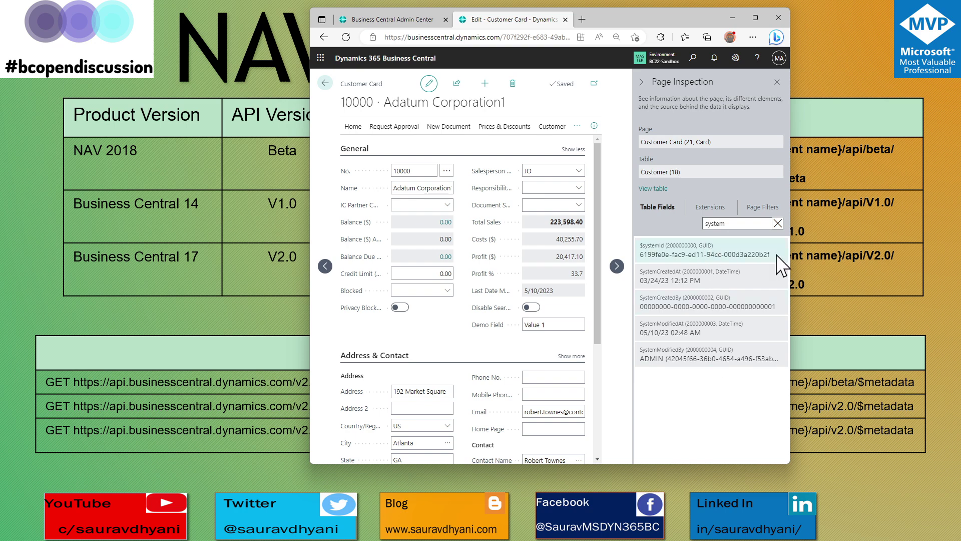
{"action": "left_click_drag", "start_coordinate": [776, 255], "coordinate": [642, 253]}
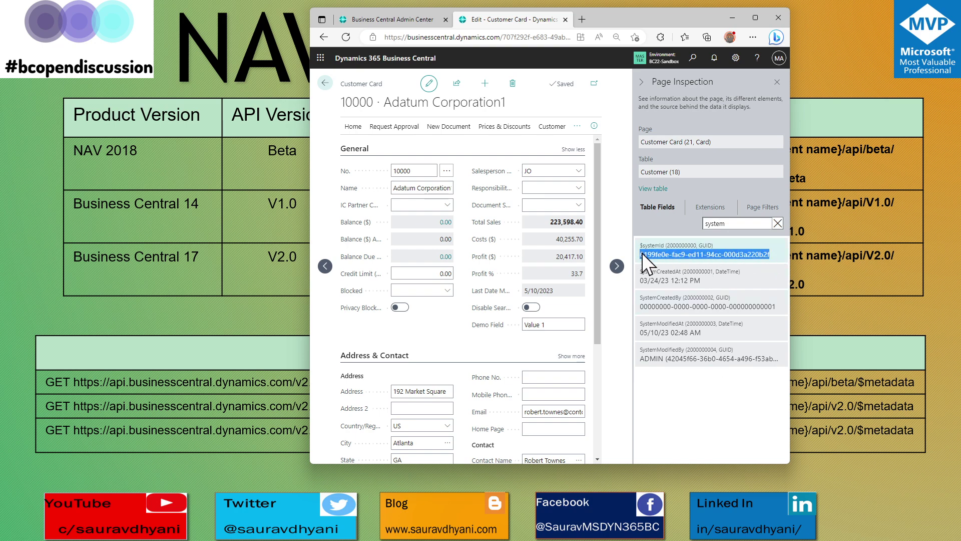
{"action": "left_click", "coordinate": [641, 253]}
{"action": "left_click", "coordinate": [324, 83]}
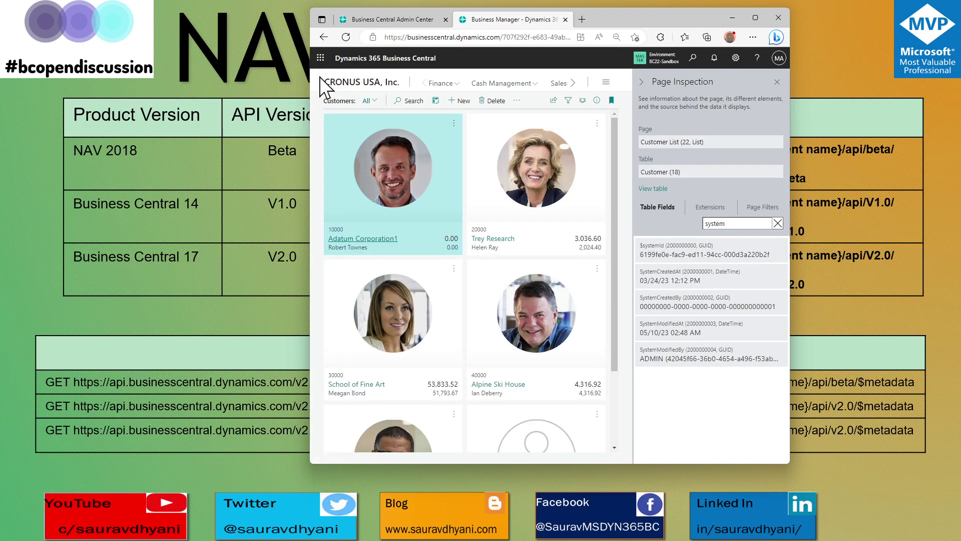
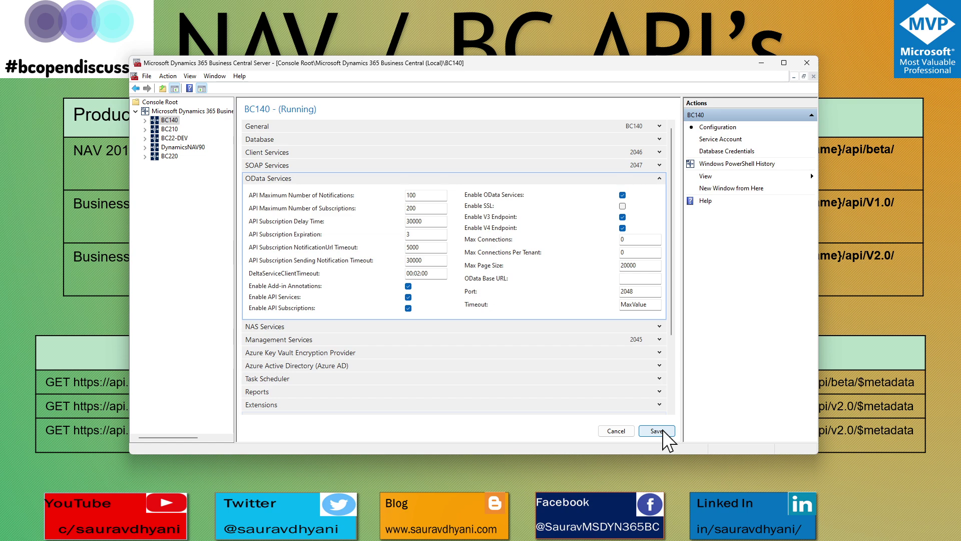
Save the BC140 instance's OData Services settings and restart the BC140 server instance.
{"action": "left_click", "coordinate": [662, 431]}
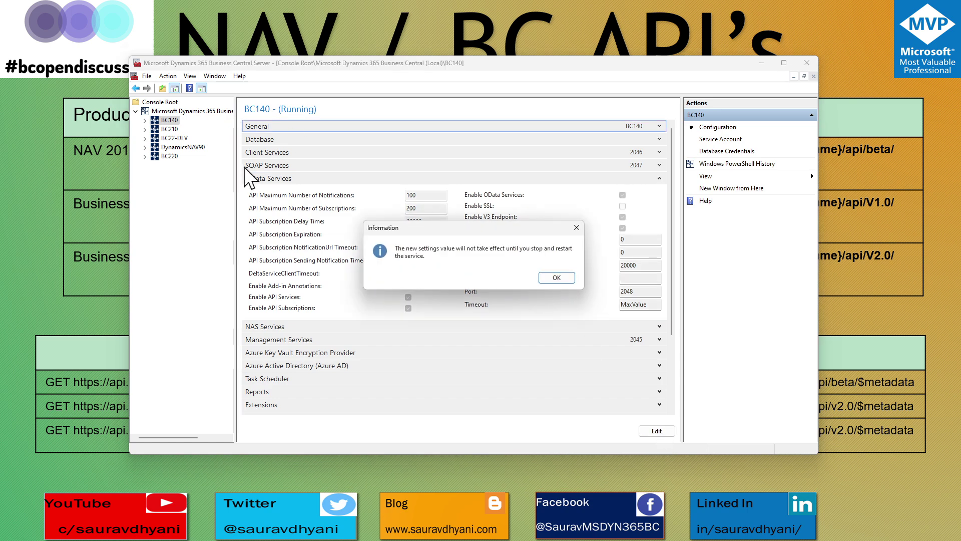
{"action": "left_click", "coordinate": [555, 278]}
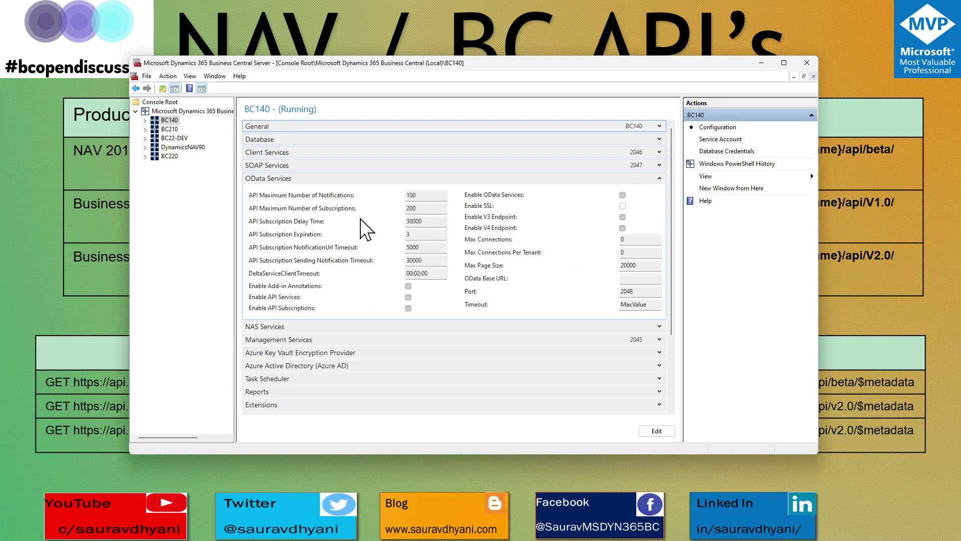
{"action": "left_click", "coordinate": [190, 111]}
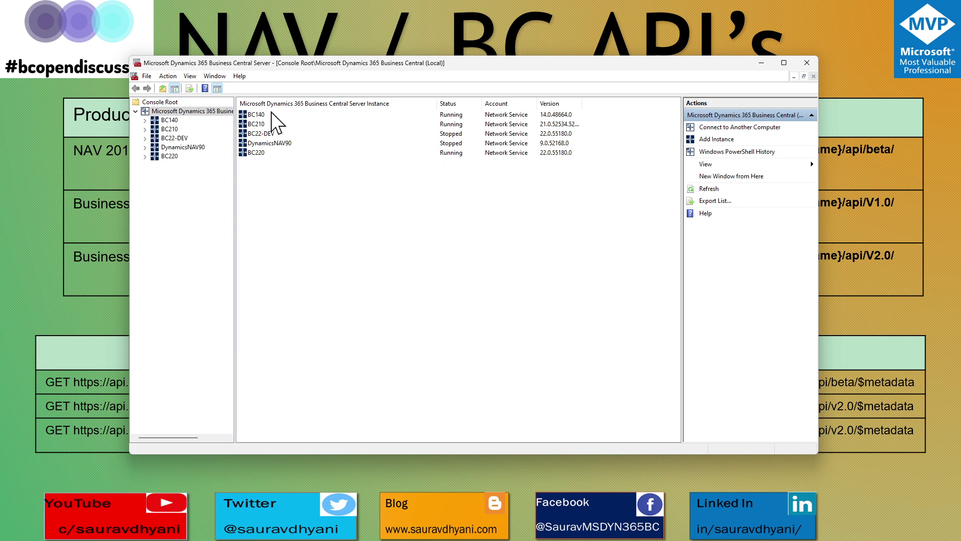
{"action": "right_click", "coordinate": [265, 113]}
{"action": "left_click", "coordinate": [301, 135]}
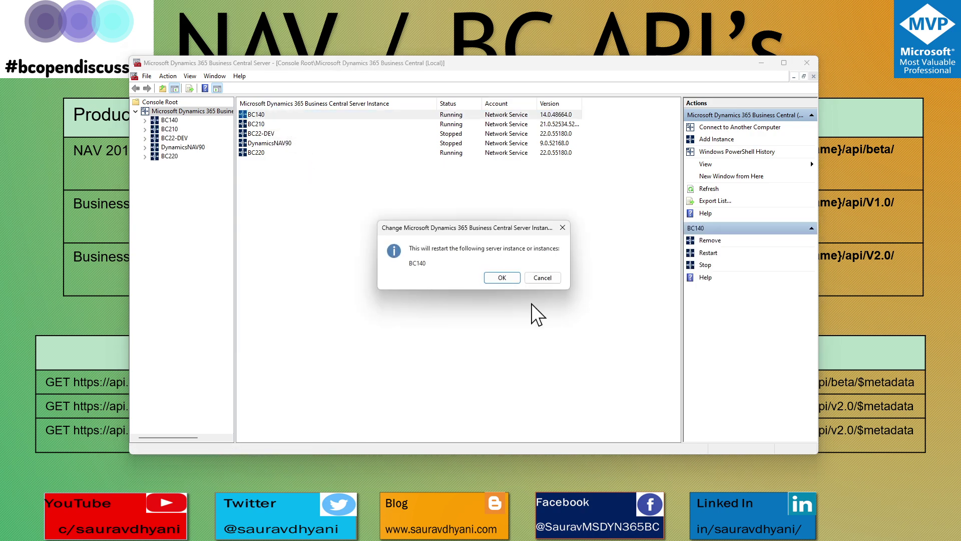
{"action": "left_click", "coordinate": [501, 275]}
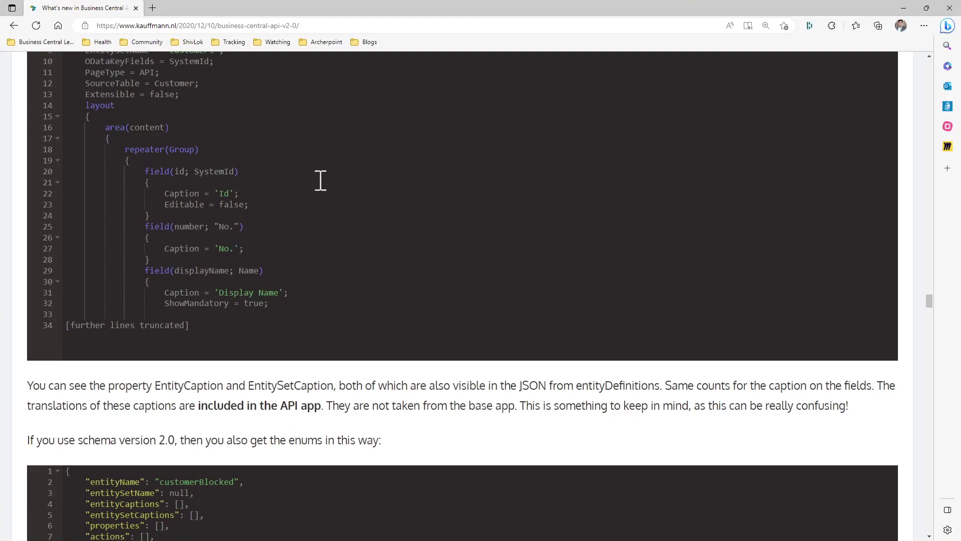
Reduce the Business Central API v2.0 article's browser window to uncover the slide's Base URL table, and minimize the server administration console.
{"action": "scroll", "coordinate": [321, 181], "scroll_direction": "down", "scroll_amount": 15}
{"action": "scroll", "coordinate": [494, 107], "scroll_direction": "up", "scroll_amount": 1}
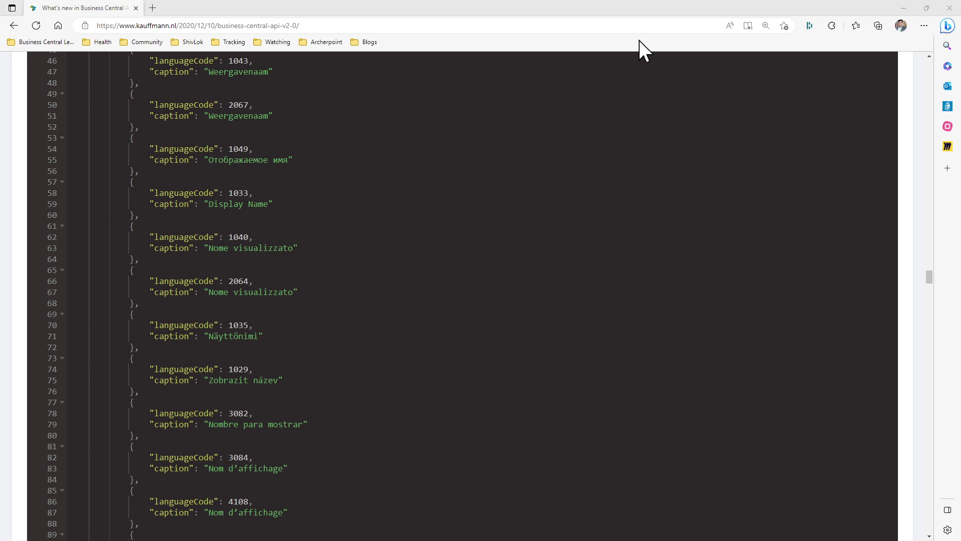
{"action": "left_click_drag", "start_coordinate": [644, 17], "coordinate": [631, 182]}
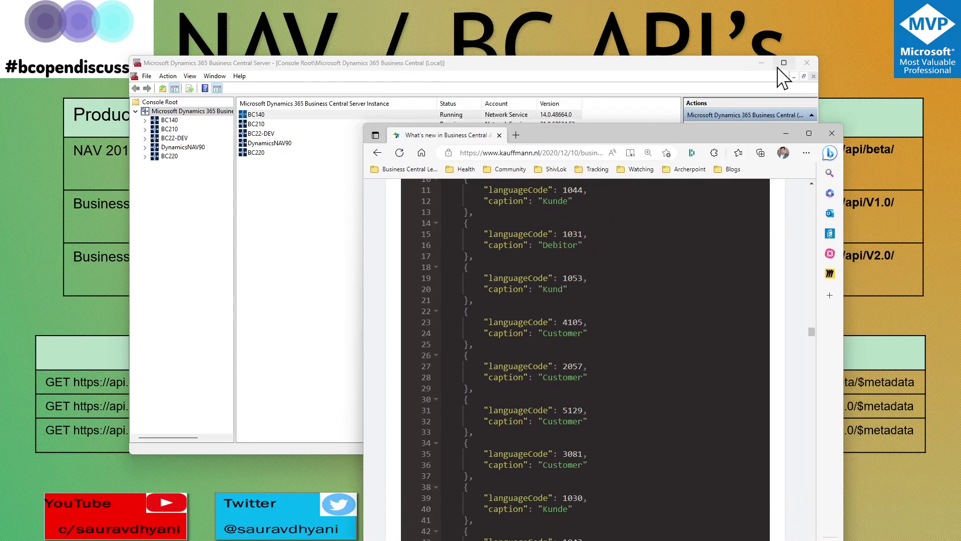
{"action": "left_click", "coordinate": [761, 63]}
{"action": "left_click", "coordinate": [761, 62]}
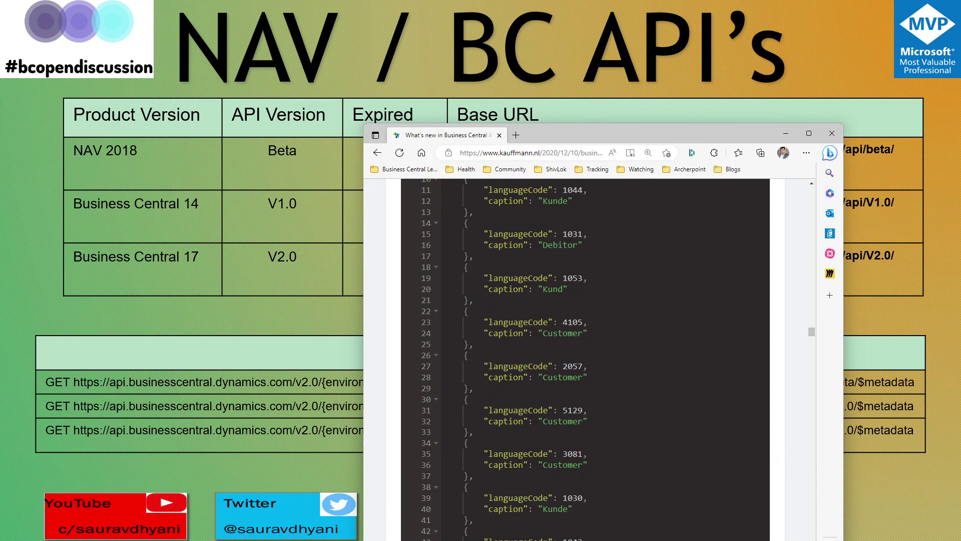
{"action": "left_click_drag", "start_coordinate": [725, 122], "coordinate": [718, 259]}
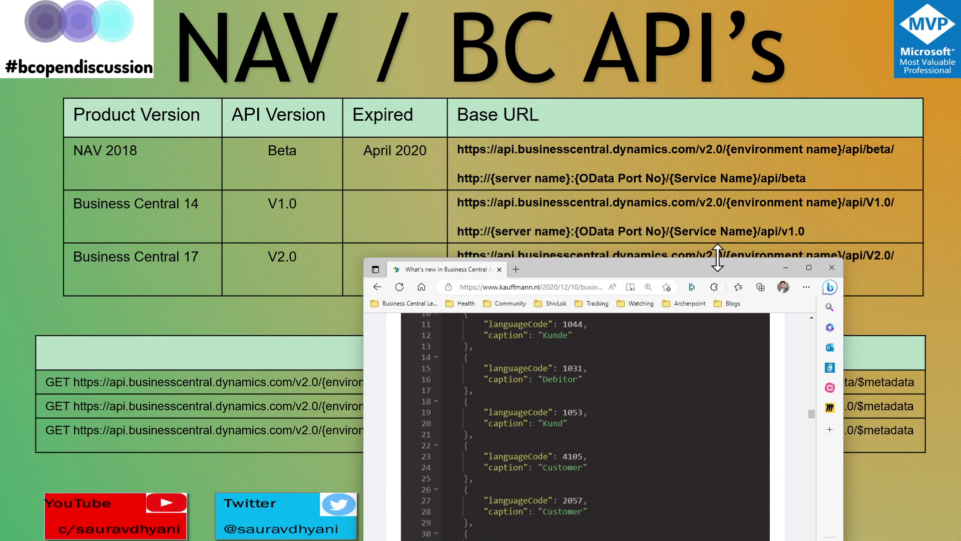
{"action": "left_click", "coordinate": [515, 270]}
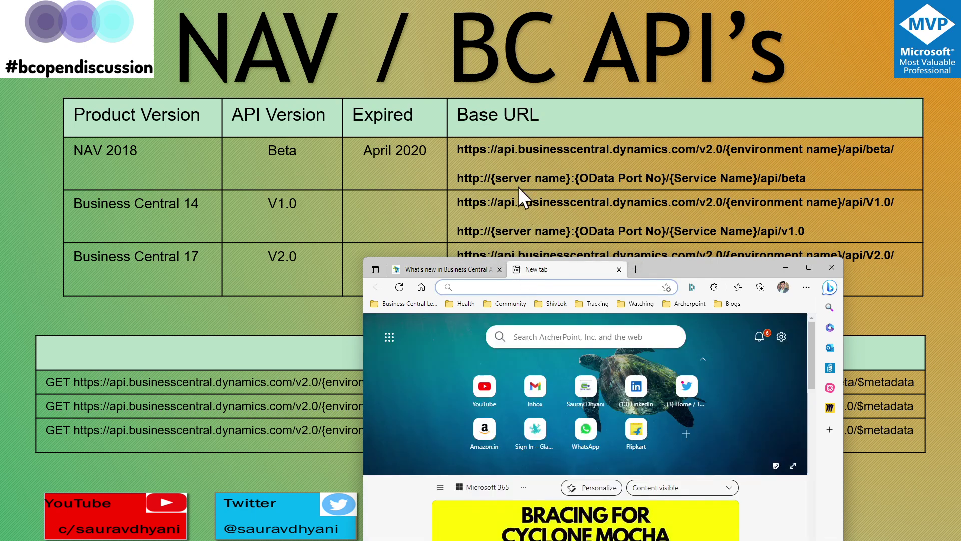
{"action": "type", "text": "http"}
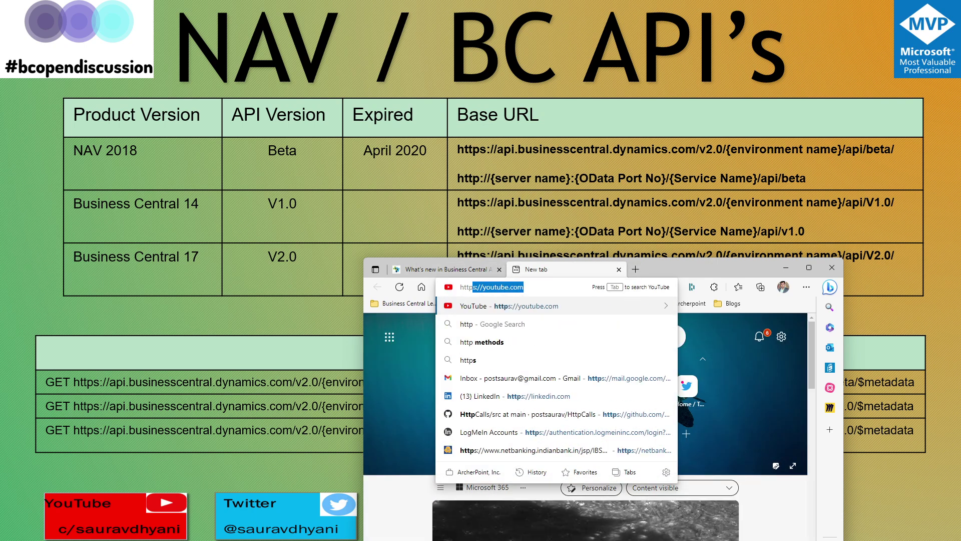
{"action": "type", "text": "://"}
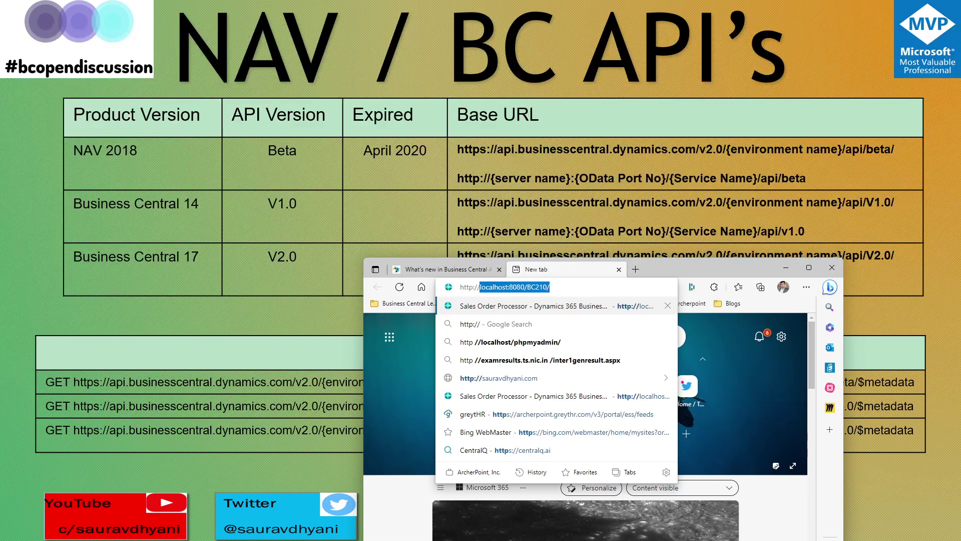
{"action": "type", "text": "localhost"}
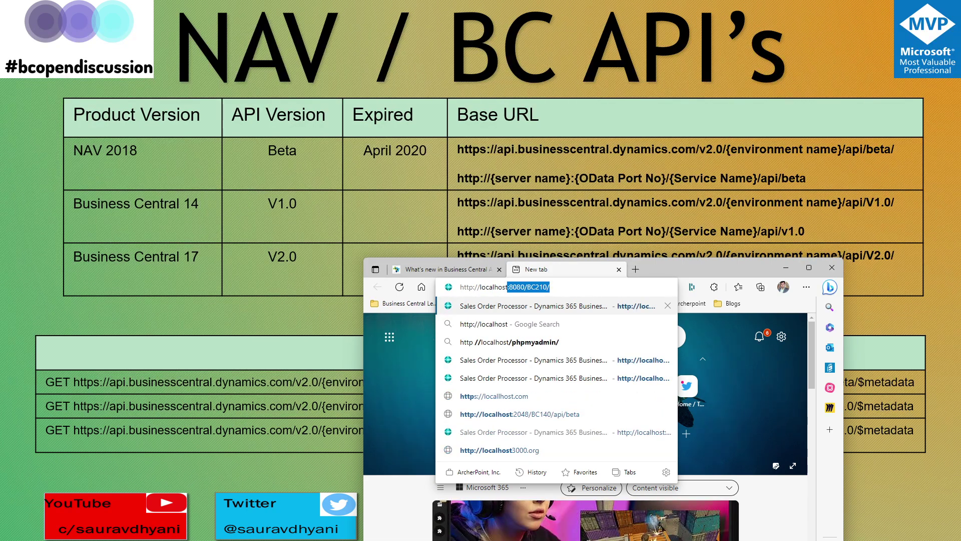
{"action": "type", "text": ":2048"}
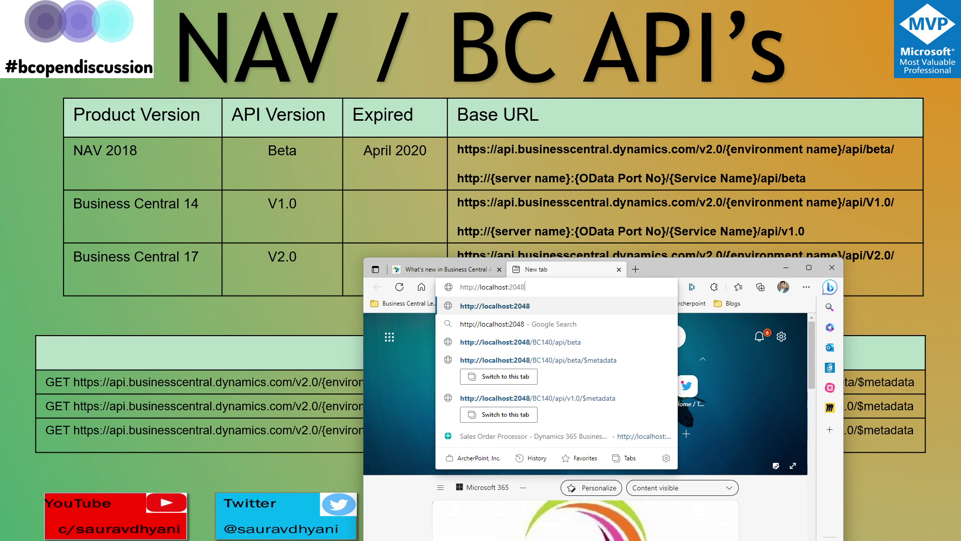
{"action": "type", "text": "/bc140"}
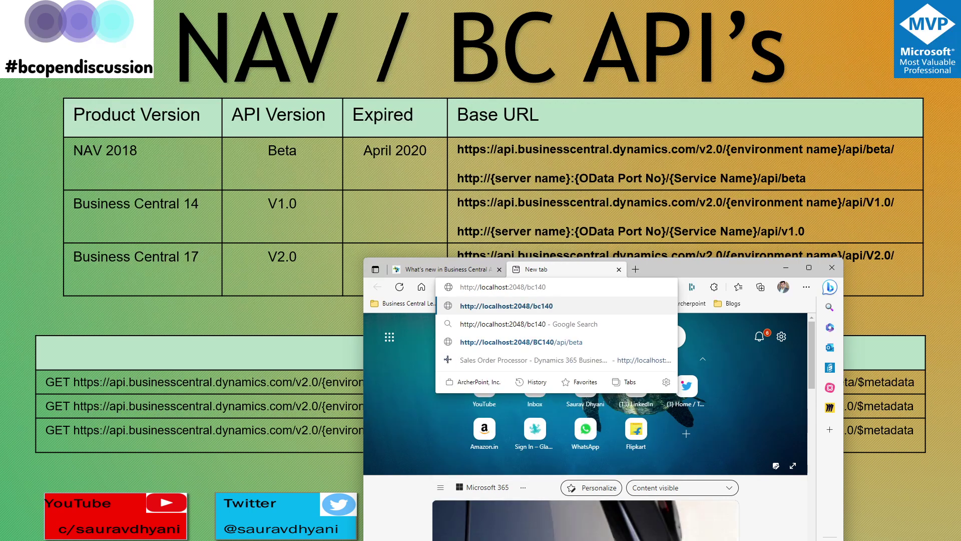
{"action": "type", "text": "/api"}
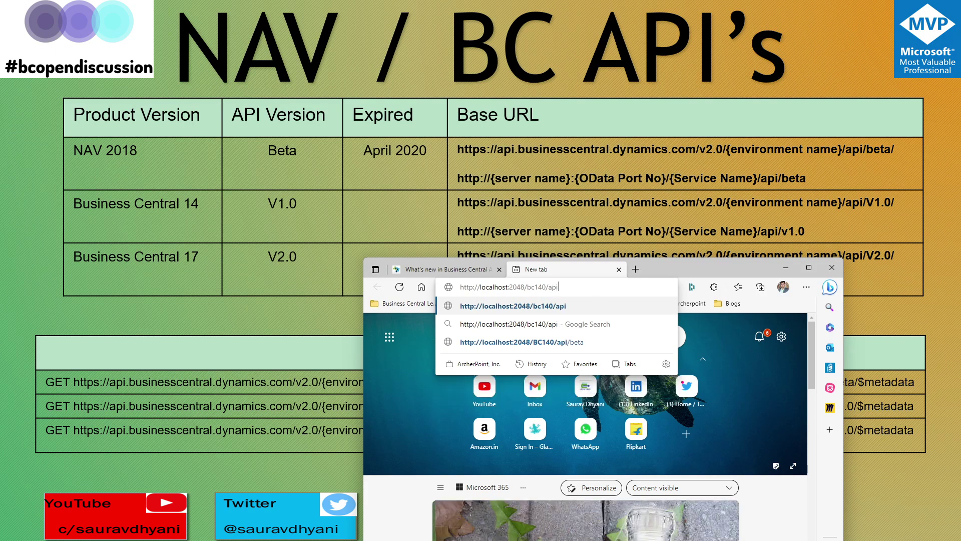
{"action": "type", "text": "/beta"}
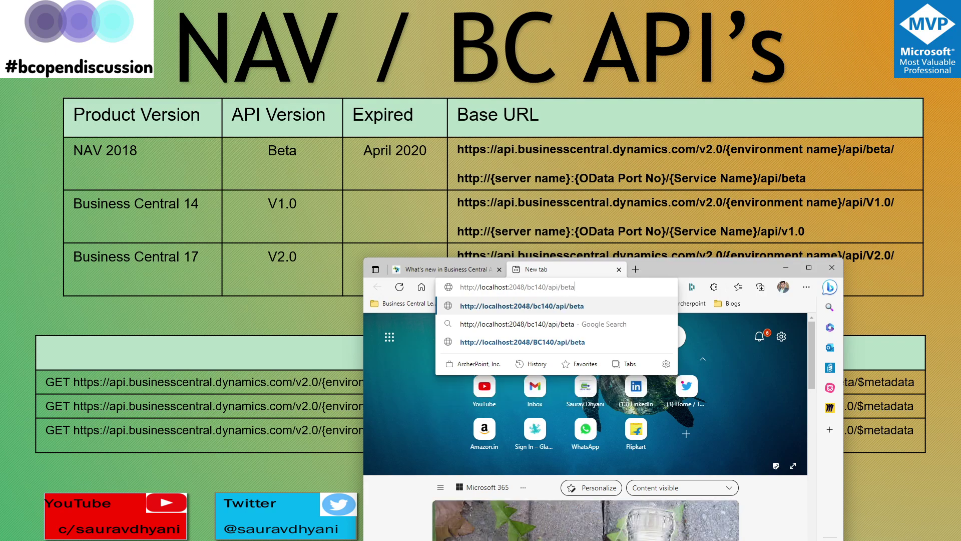
{"action": "key", "text": "Return"}
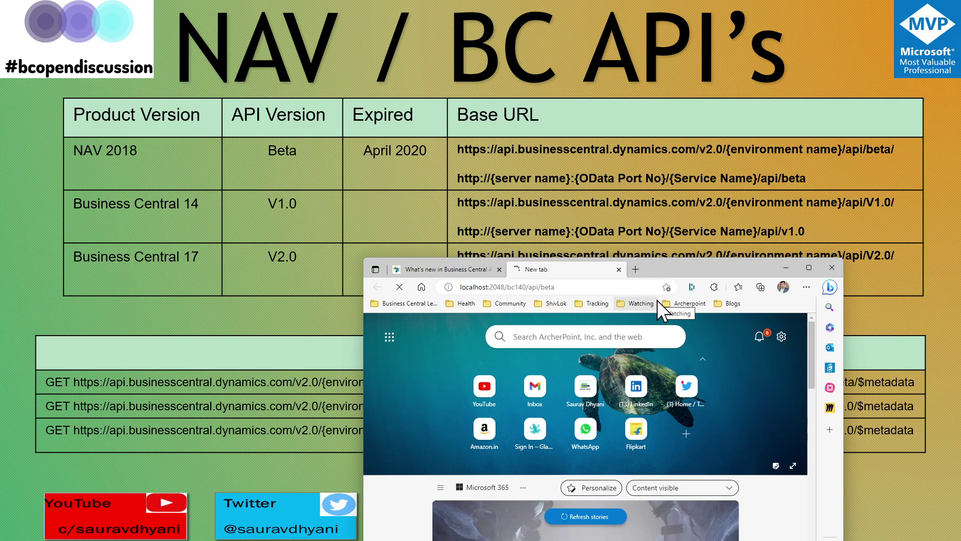
Maximize the browser window and enlarge the page text to examine the entity sets listed by the beta API.
{"action": "left_click_drag", "start_coordinate": [685, 259], "coordinate": [633, 99]}
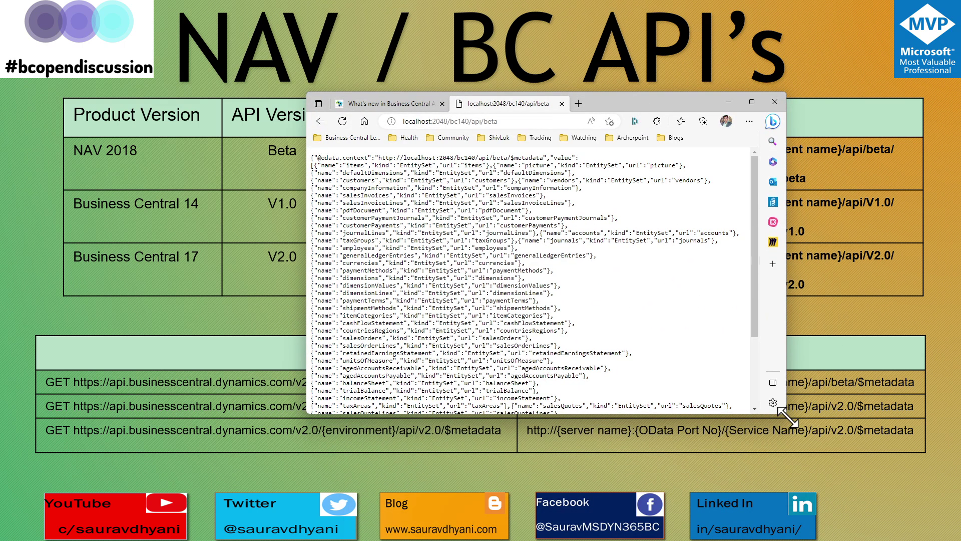
{"action": "left_click_drag", "start_coordinate": [787, 416], "coordinate": [765, 532]}
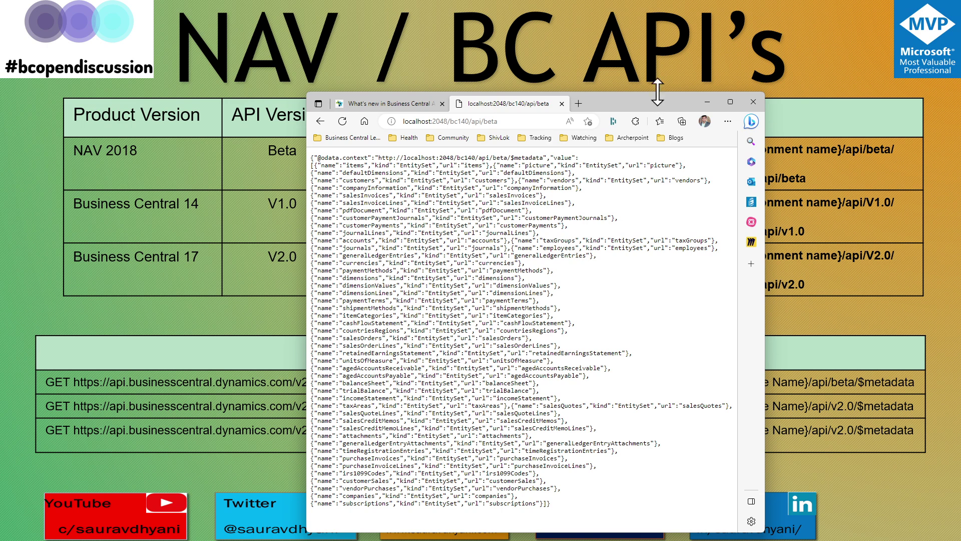
{"action": "key", "text": "alt+Tab"}
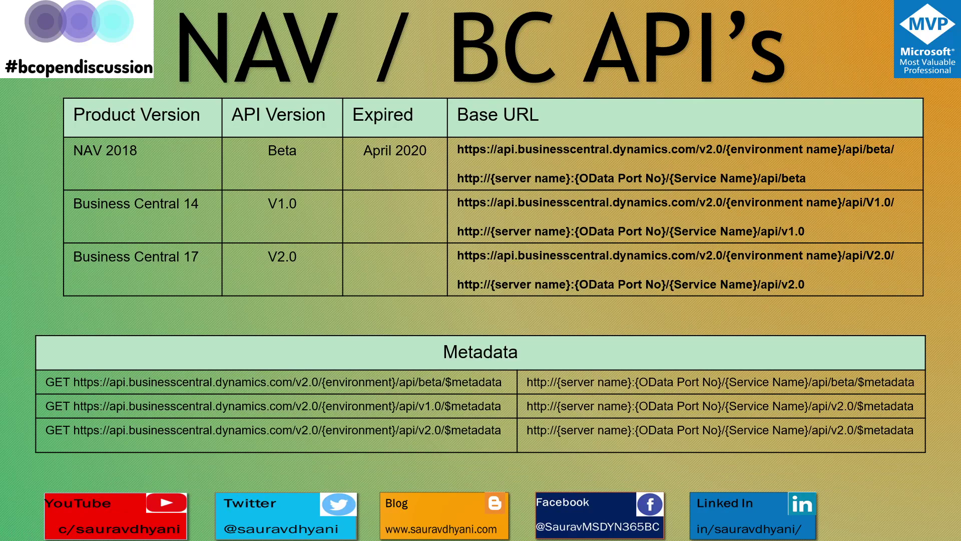
{"action": "key", "text": "alt+Tab"}
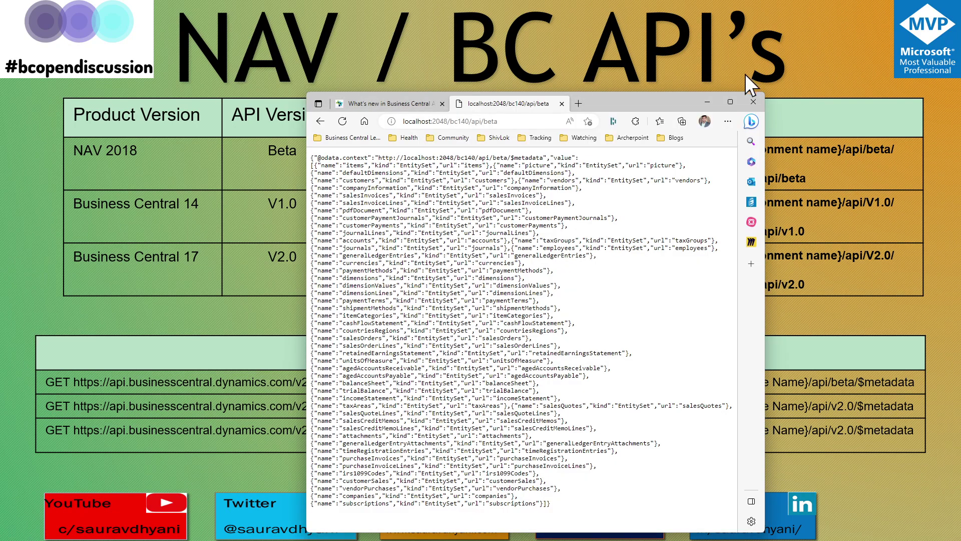
{"action": "double_click", "coordinate": [684, 97]}
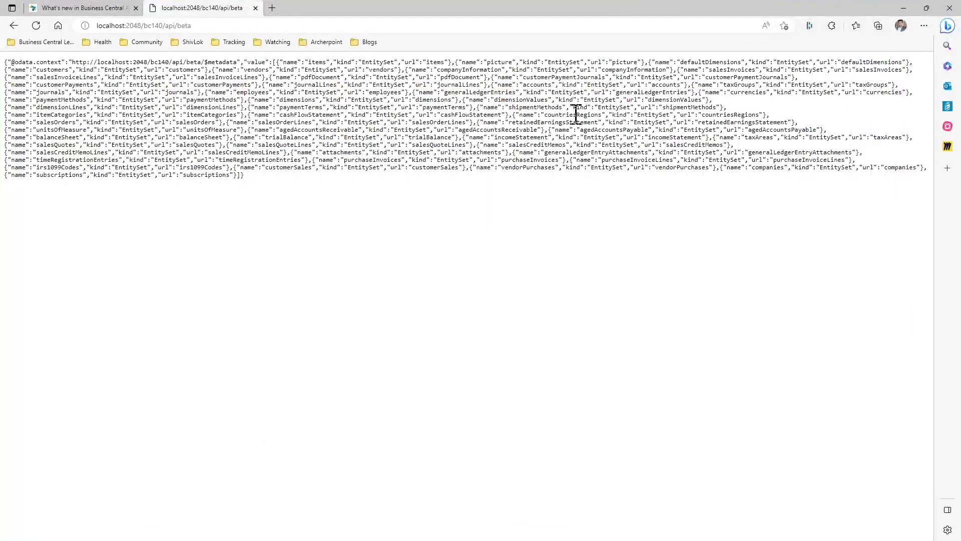
{"action": "key", "text": "ctrl+plus"}
{"action": "key", "text": "ctrl+plus"}
{"action": "key", "text": "ctrl+plus"}
{"action": "key", "text": "ctrl+plus"}
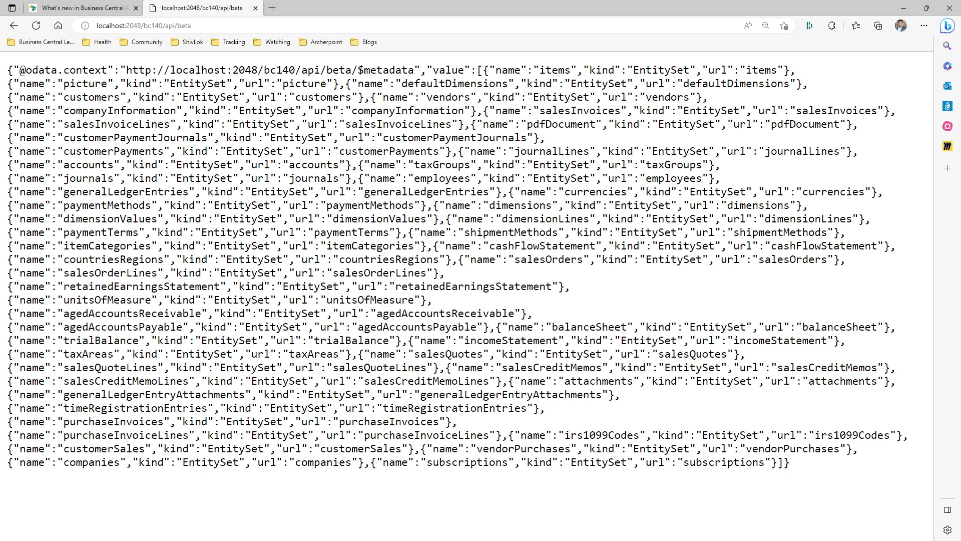
Switch to PowerShell ISE and run Import-Module on 'C:\Program Files\Microsoft Dynamics 365 Business Central\140\Service\NavAdminTool.ps1'.
{"action": "key", "text": "alt+Tab"}
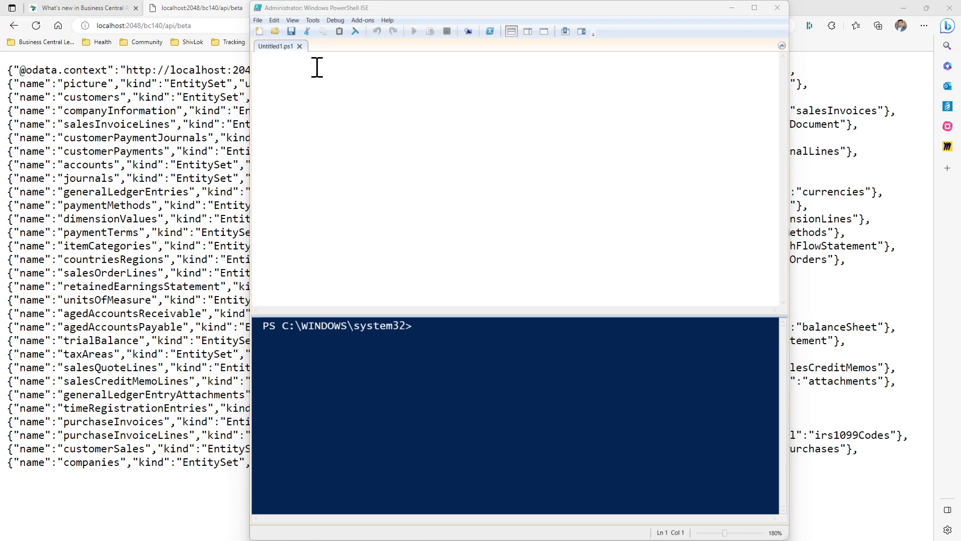
{"action": "left_click", "coordinate": [339, 70]}
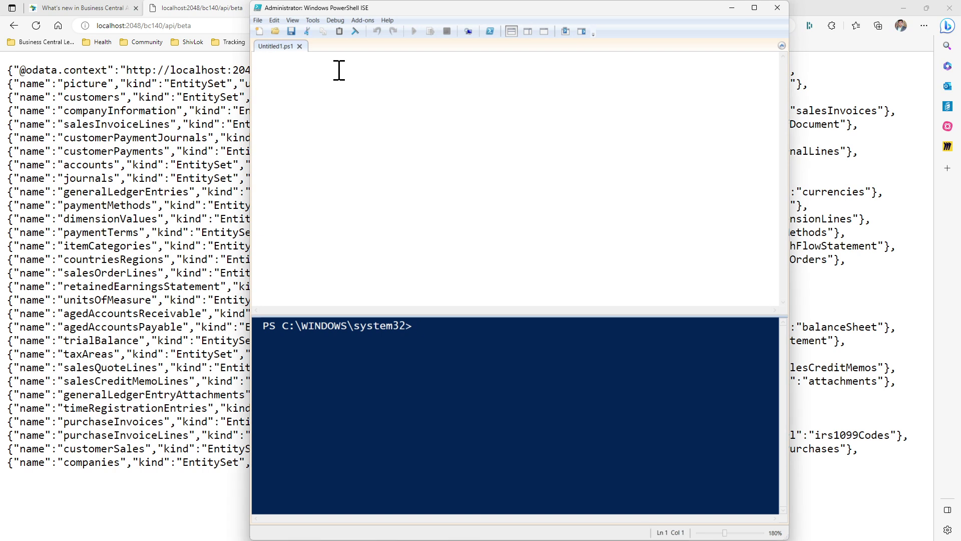
{"action": "type", "text": "Import-Module "}
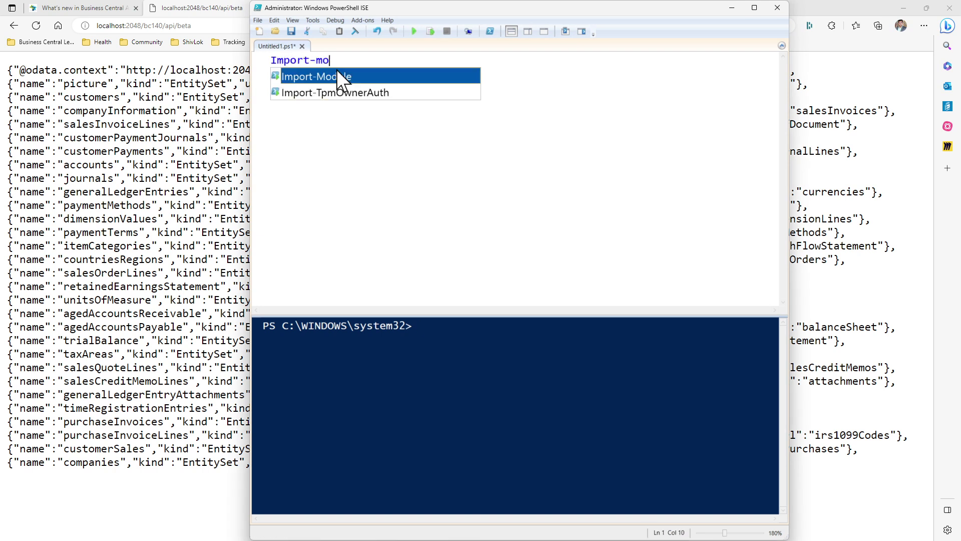
{"action": "type", "text": "c:\\pr"}
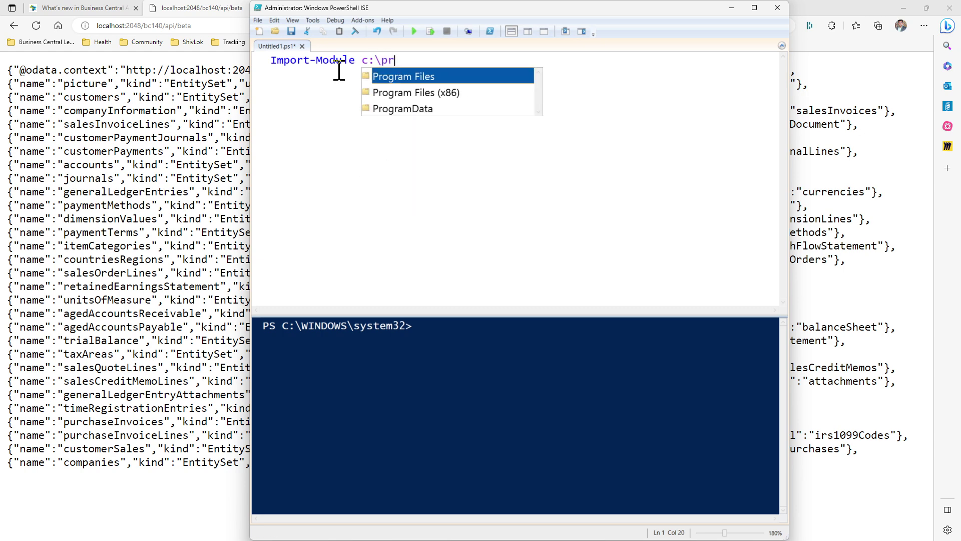
{"action": "key", "text": "Tab"}
{"action": "type", "text": "\\m"}
{"action": "key", "text": "Down"}
{"action": "key", "text": "Down"}
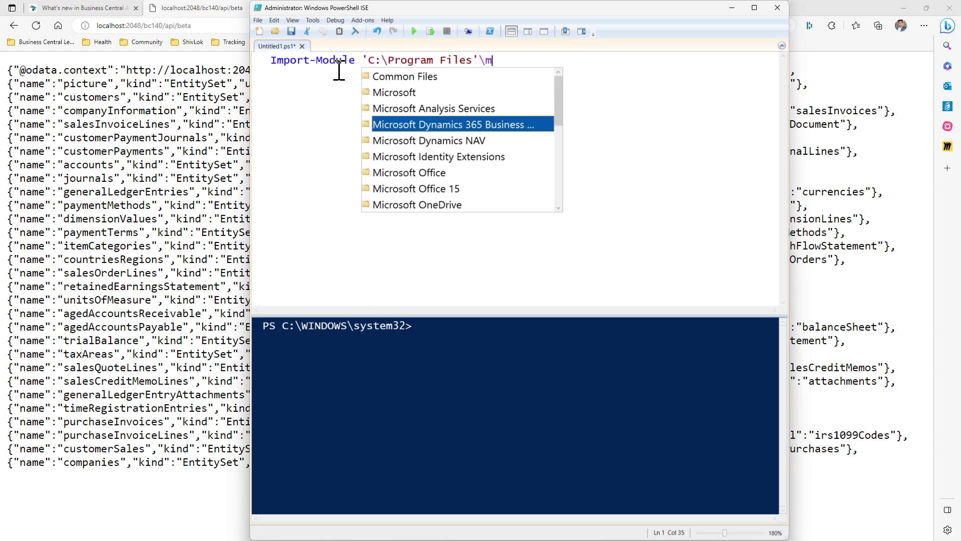
{"action": "key", "text": "Tab"}
{"action": "type", "text": "\\"}
{"action": "key", "text": "Tab"}
{"action": "type", "text": "\\"}
{"action": "key", "text": "Tab"}
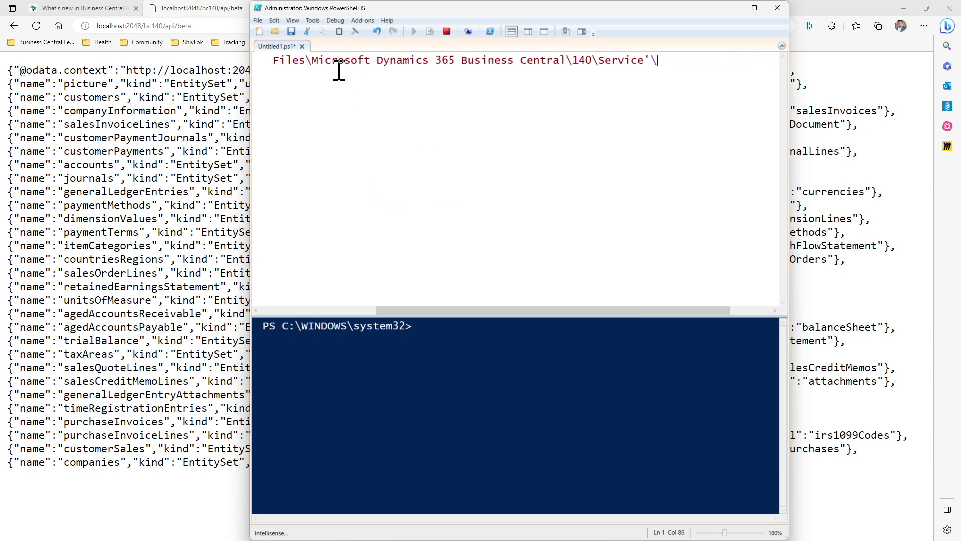
{"action": "type", "text": "\\nav"}
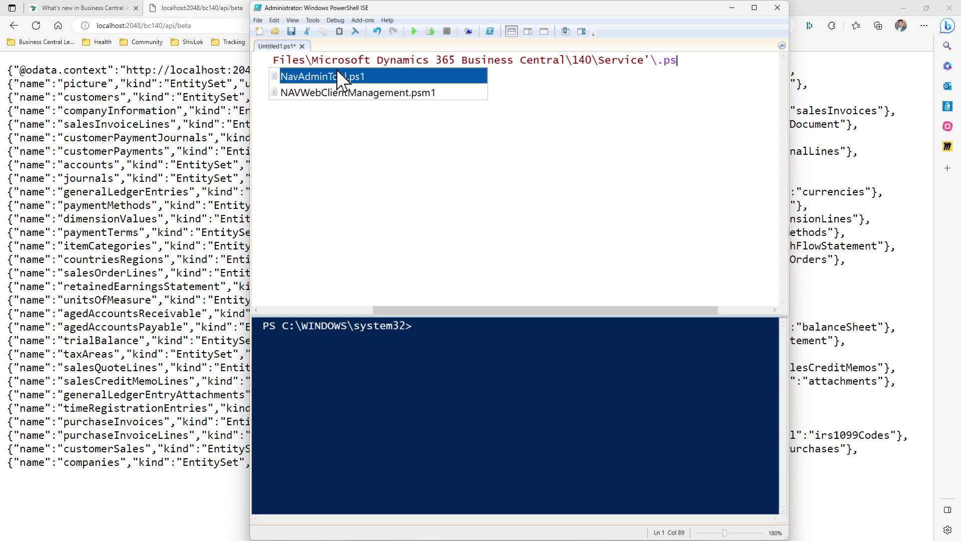
{"action": "key", "text": "Tab"}
{"action": "left_click", "coordinate": [430, 30]}
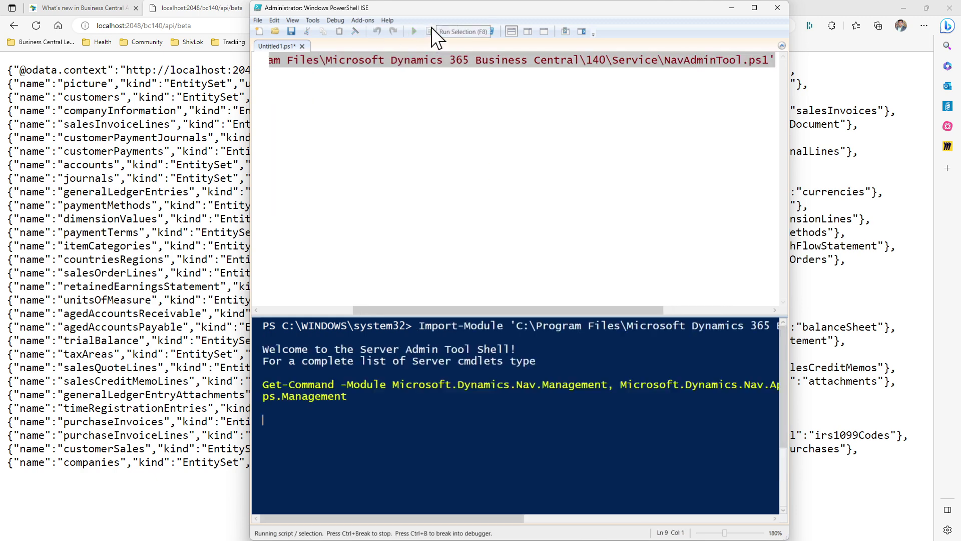
Start a Publish-NAVApp command for server instance BC140 two lines below the Import-Module command.
{"action": "left_click", "coordinate": [736, 65]}
{"action": "key", "text": "Return"}
{"action": "key", "text": "Return"}
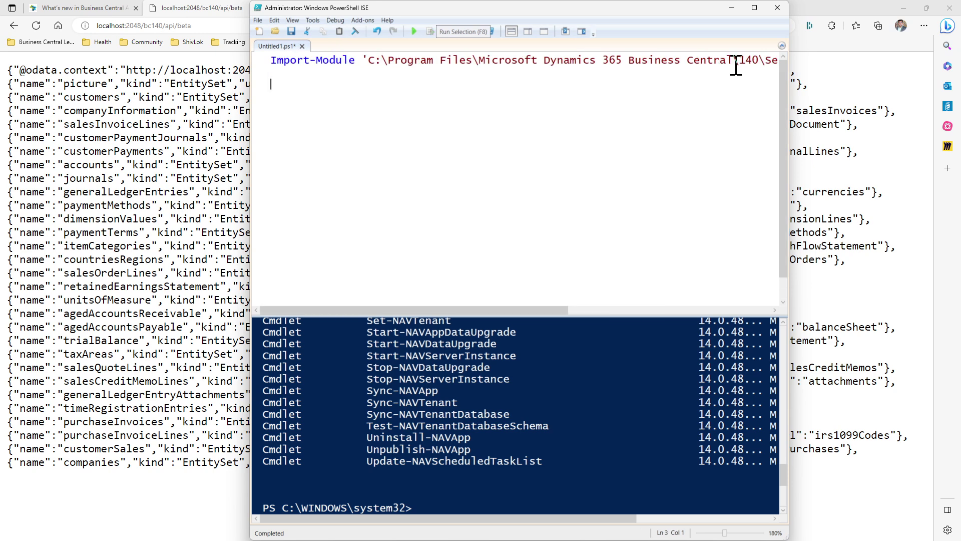
{"action": "type", "text": "Publish-nav"}
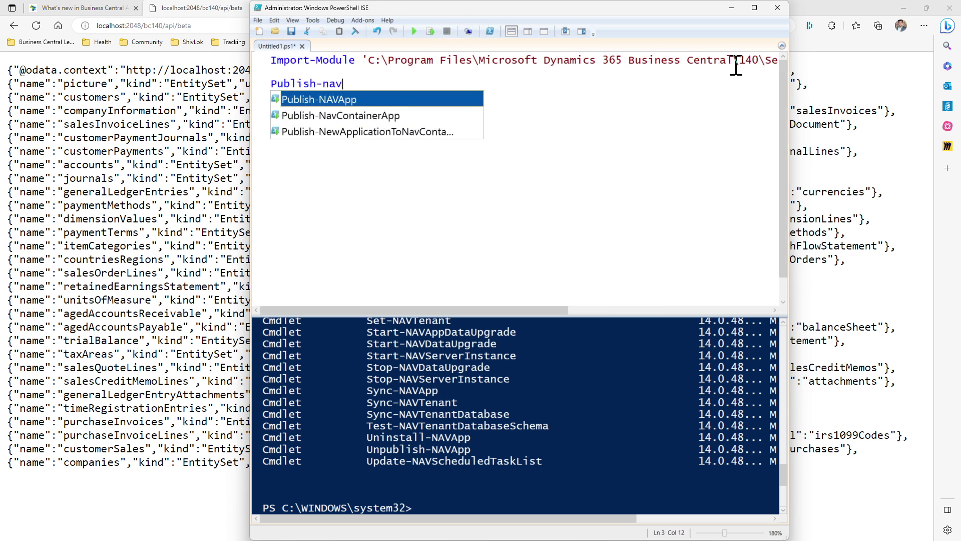
{"action": "key", "text": "Tab"}
{"action": "type", "text": "-se"}
{"action": "key", "text": "Tab"}
{"action": "type", "text": "BC"}
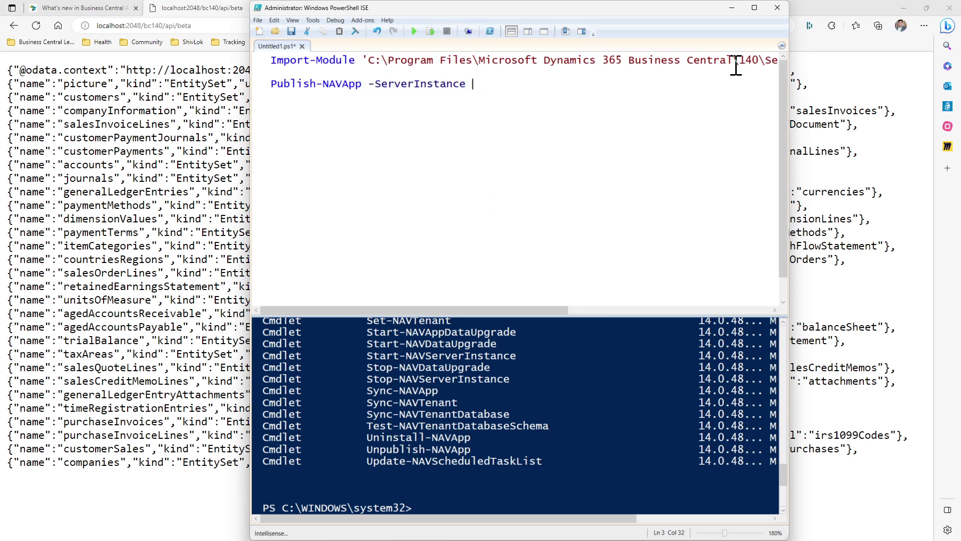
{"action": "type", "text": "140 -n"}
Complete the Publish-NAVApp command with the -path parameter set to "D:\Ins\BC 14 - CU 35\extensions\APIV1.app".
{"action": "type", "text": "atN"}
{"action": "key", "text": "BackSpace"}
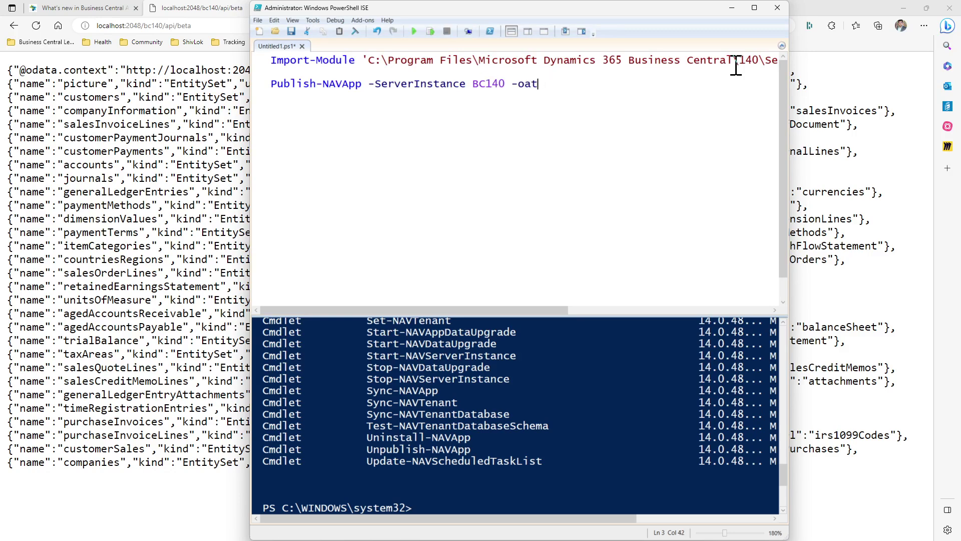
{"action": "key", "text": "BackSpace"}
{"action": "key", "text": "BackSpace"}
{"action": "key", "text": "BackSpace"}
{"action": "type", "text": "path"}
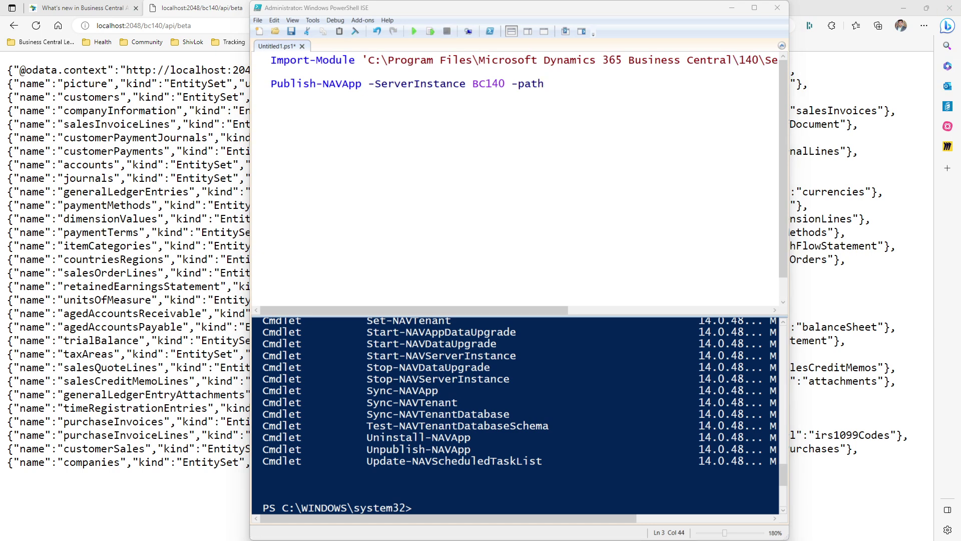
{"action": "left_click", "coordinate": [562, 86]}
{"action": "type", "text": "\"D:\\Ins\\BC 14 - CU 35\\extensions\\APIV1.app\""}
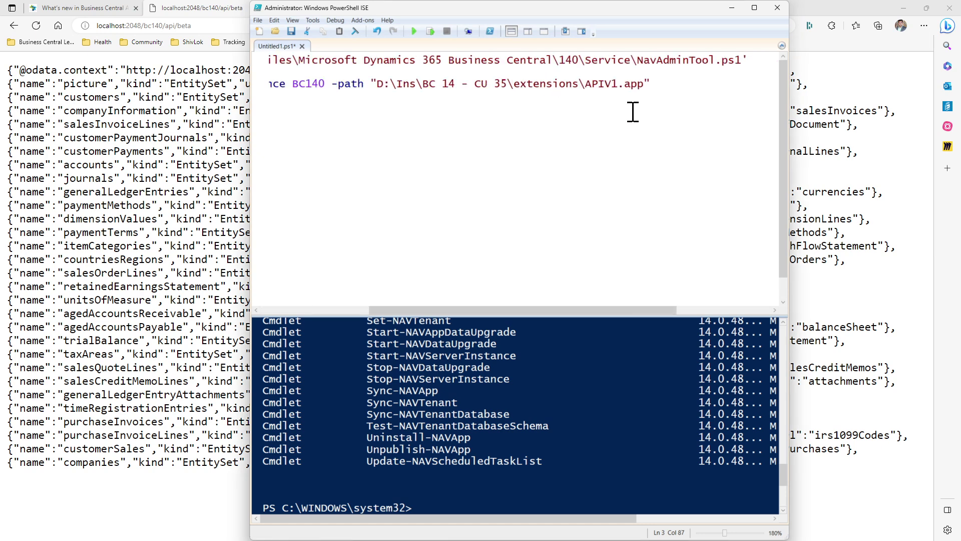
Add a Sync-NAVApp line to the script for server instance BC140 with the app name "_Exclude_APIV1_".
{"action": "key", "text": "Return"}
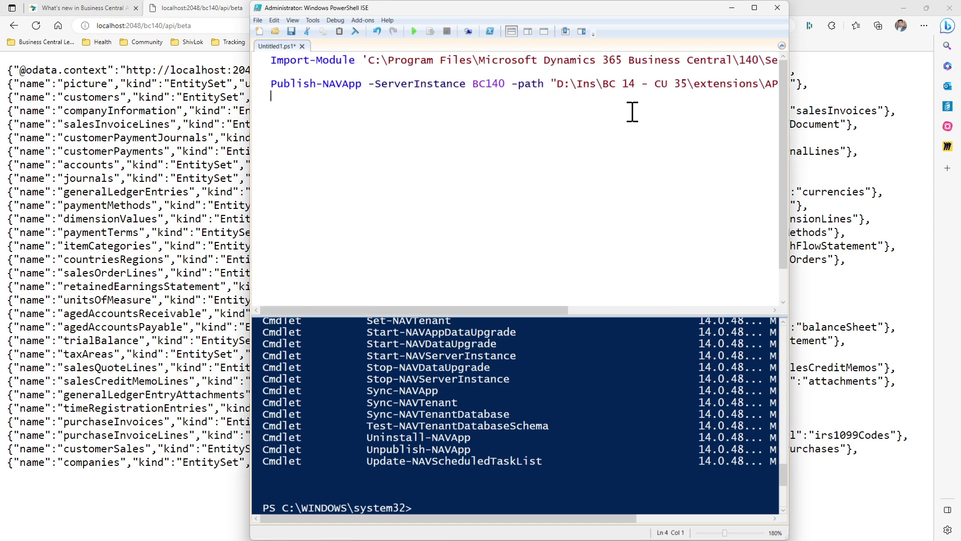
{"action": "type", "text": "Sync-n"}
{"action": "key", "text": "Tab"}
{"action": "type", "text": "-"}
{"action": "key", "text": "Tab"}
{"action": "type", "text": "BC"}
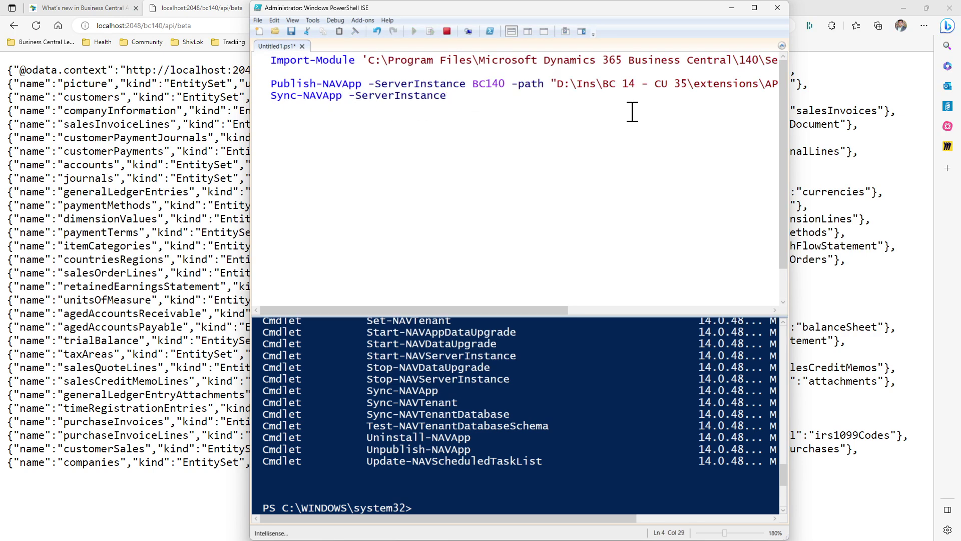
{"action": "type", "text": "140 -na"}
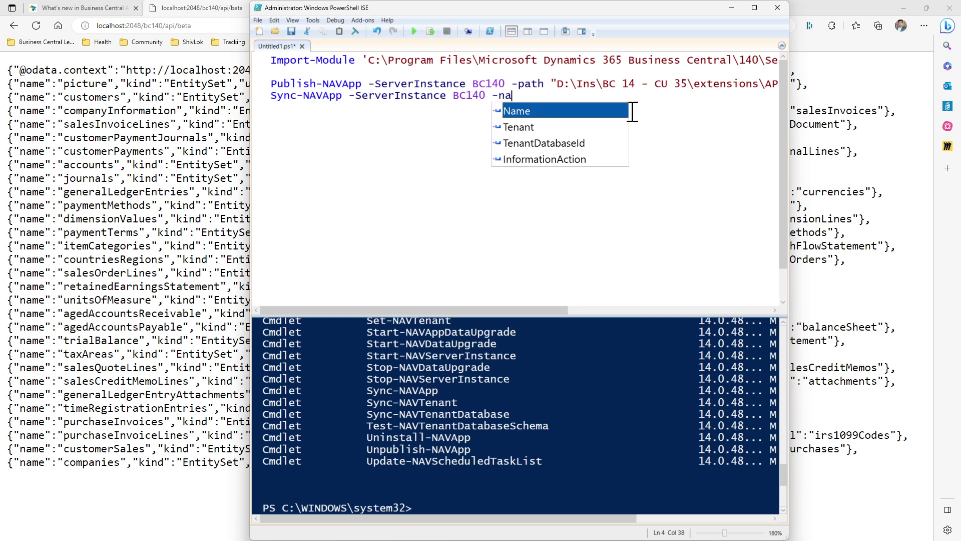
{"action": "key", "text": "Tab"}
{"action": "type", "text": "\"\""}
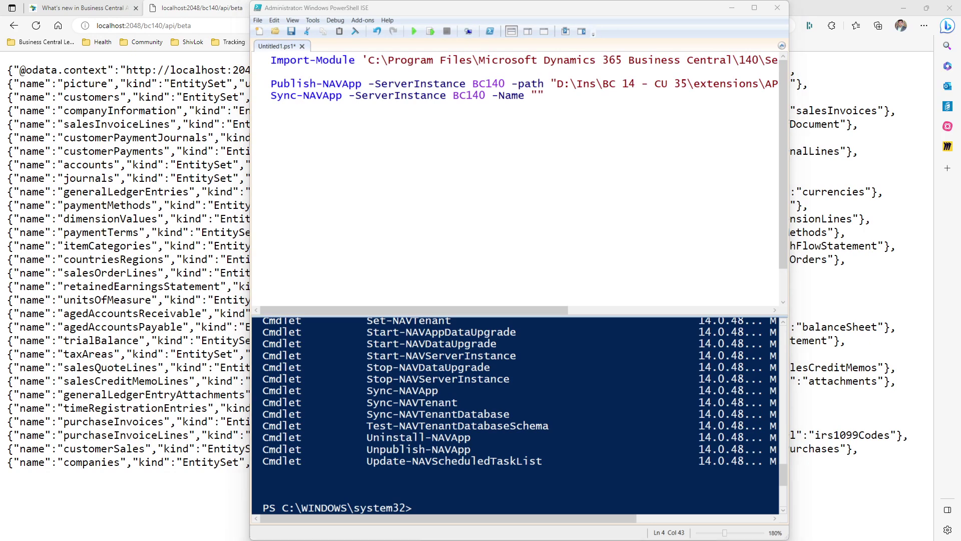
{"action": "left_click", "coordinate": [536, 96]}
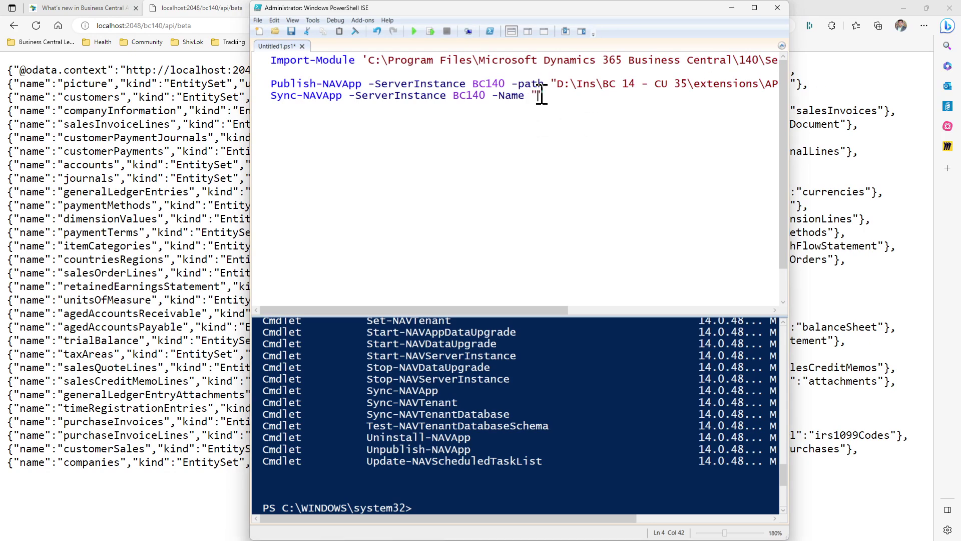
{"action": "type", "text": "_Exclude_APIV1_"}
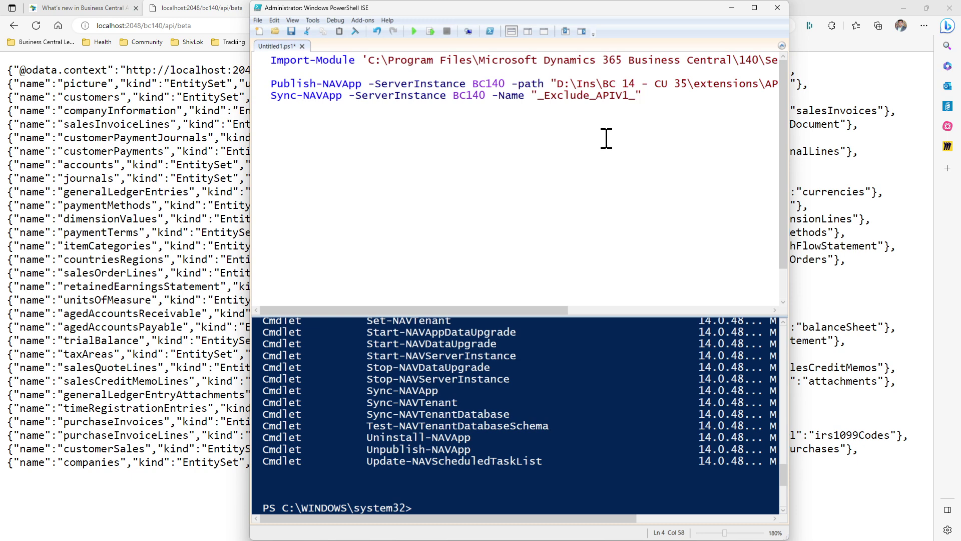
Add an Install-NAVApp line for server instance BC140 with the app name "_Exclude_APIV1_", then select the Publish, Sync and Install commands.
{"action": "key", "text": "shift+Home"}
{"action": "key", "text": "shift+Right"}
{"action": "key", "text": "shift+Right"}
{"action": "key", "text": "shift+Right"}
{"action": "key", "text": "shift+Right"}
{"action": "key", "text": "shift+Right"}
{"action": "key", "text": "shift+Right"}
{"action": "key", "text": "shift+Right"}
{"action": "key", "text": "shift+Right"}
{"action": "key", "text": "shift+Right"}
{"action": "key", "text": "shift+Right"}
{"action": "key", "text": "shift+Right"}
{"action": "key", "text": "ctrl+c"}
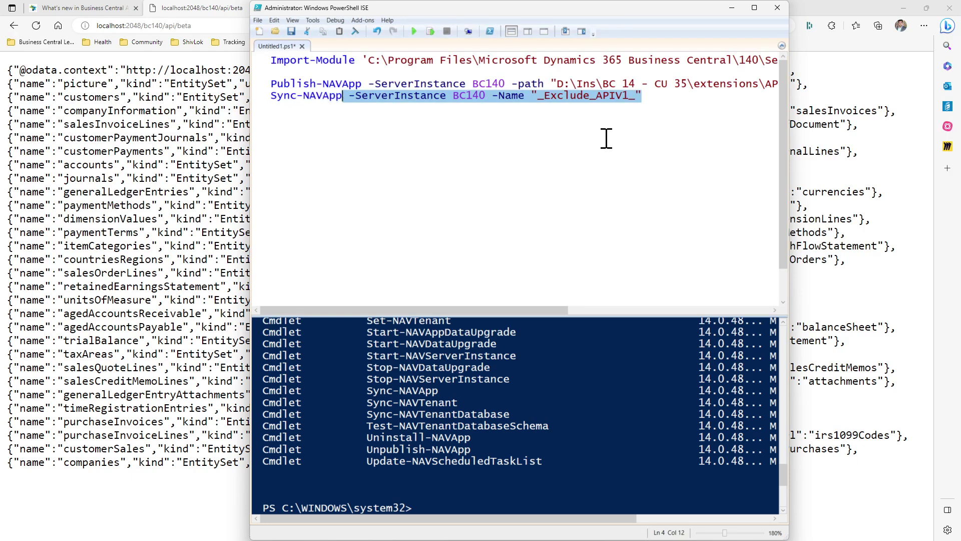
{"action": "left_click", "coordinate": [606, 138]}
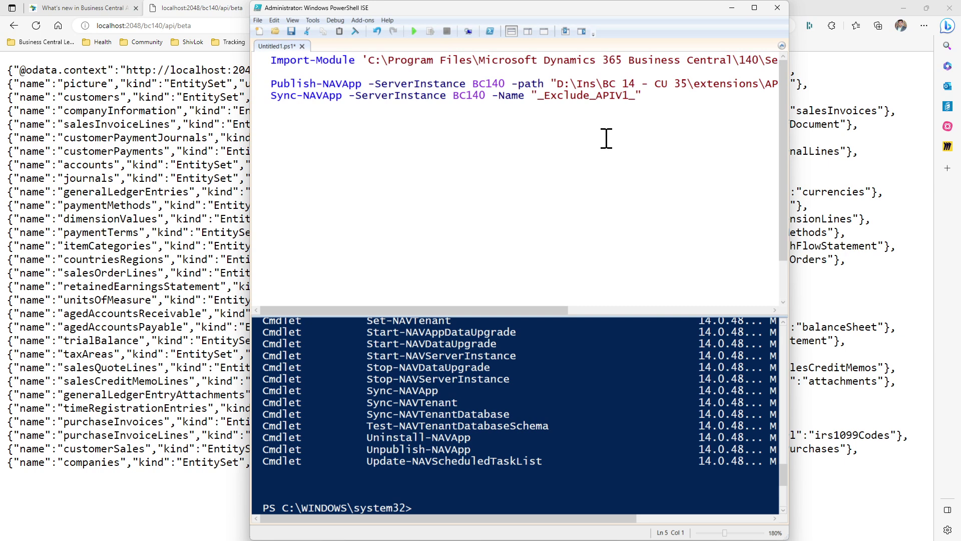
{"action": "type", "text": "Install-nav"}
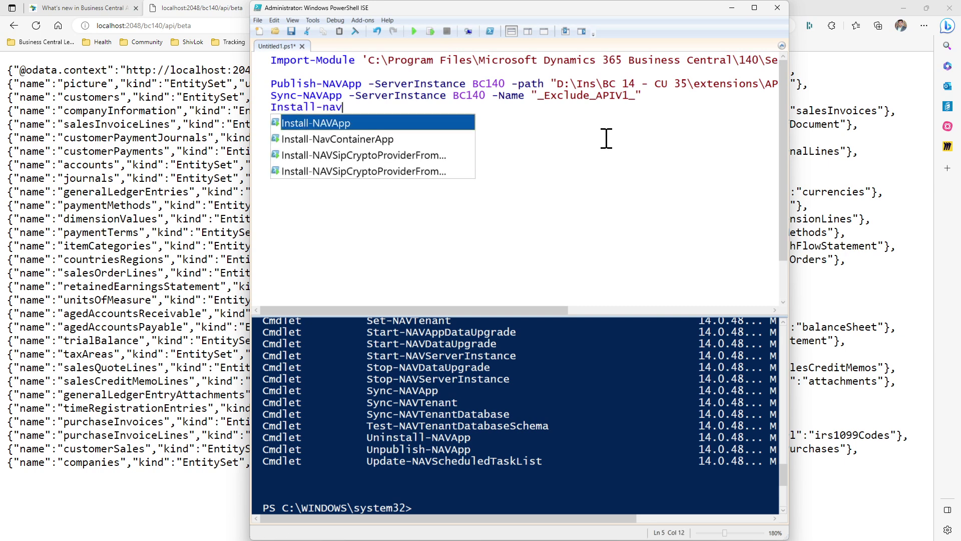
{"action": "key", "text": "Tab"}
{"action": "key", "text": "ctrl+v"}
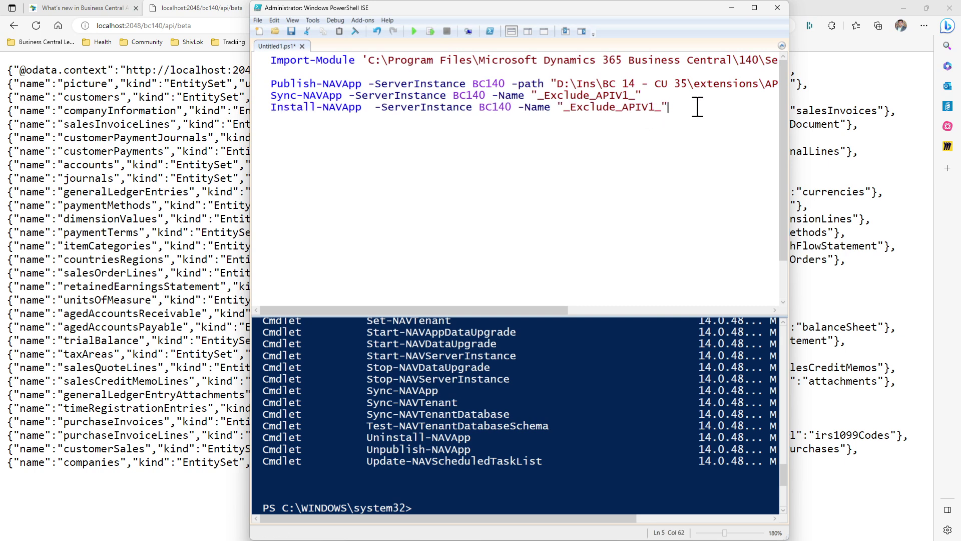
{"action": "left_click_drag", "start_coordinate": [696, 106], "coordinate": [264, 82]}
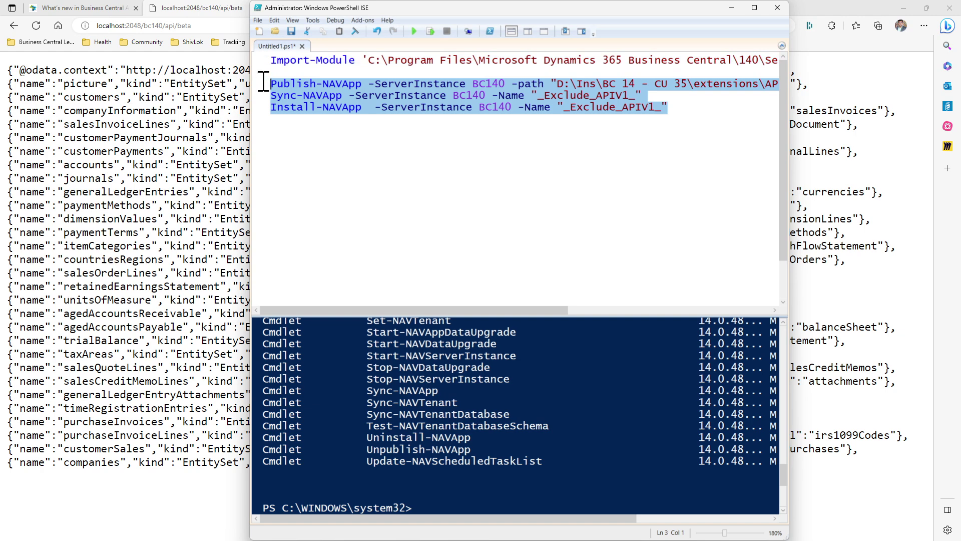
{"action": "left_click", "coordinate": [212, 77]}
{"action": "left_click", "coordinate": [195, 26]}
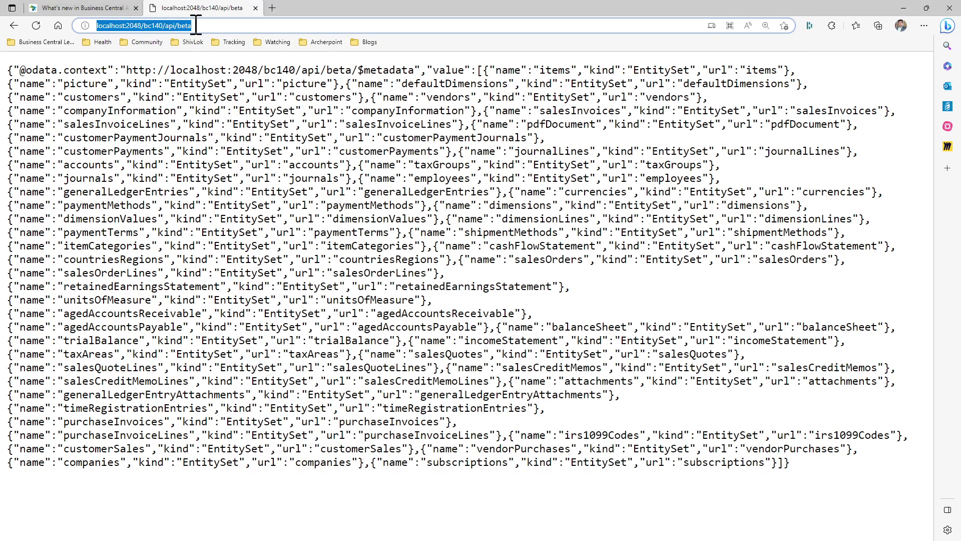
{"action": "key", "text": "ctrl+c"}
{"action": "key", "text": "ctrl+t"}
{"action": "key", "text": "ctrl+v"}
{"action": "key", "text": "BackSpace"}
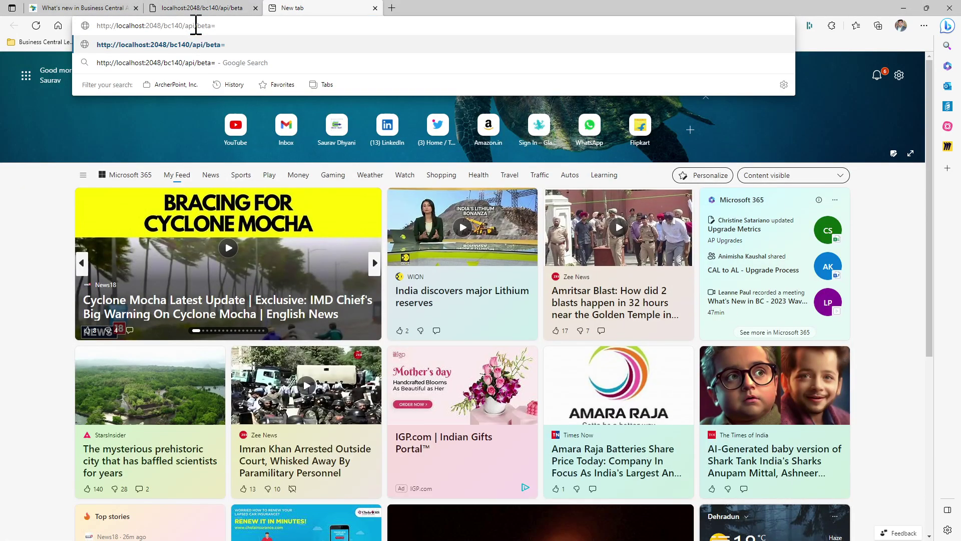
{"action": "key", "text": "BackSpace"}
{"action": "key", "text": "BackSpace"}
{"action": "key", "text": "BackSpace"}
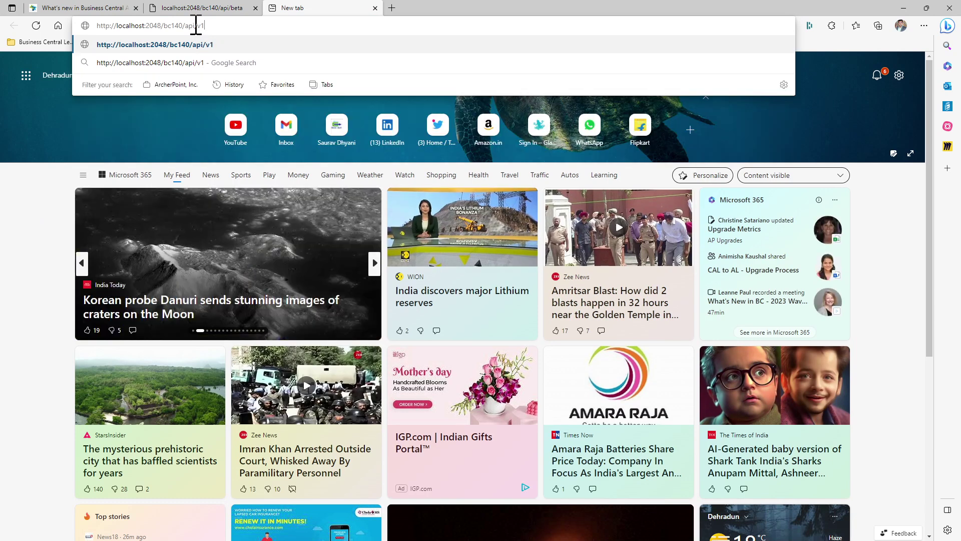
{"action": "type", "text": "v1.0"}
{"action": "key", "text": "Return"}
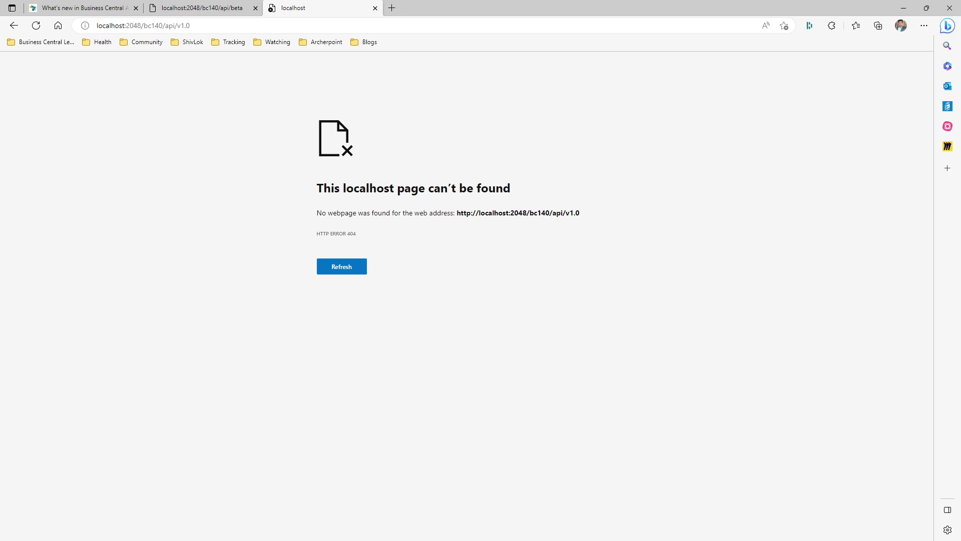
Return to PowerShell ISE and run the selected Publish-NAVApp, Sync-NAVApp and Install-NAVApp commands.
{"action": "left_click_drag", "start_coordinate": [408, 5], "coordinate": [449, 50]}
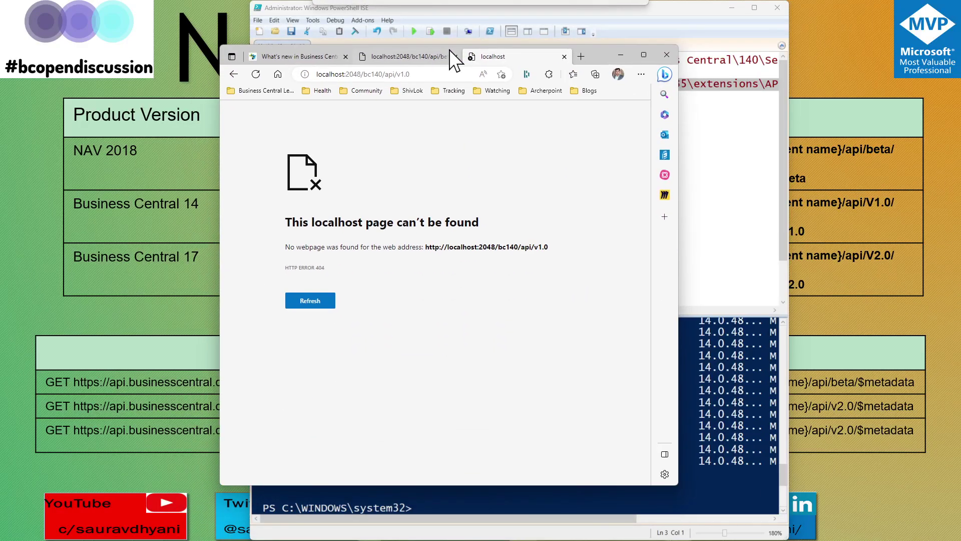
{"action": "left_click", "coordinate": [638, 10]}
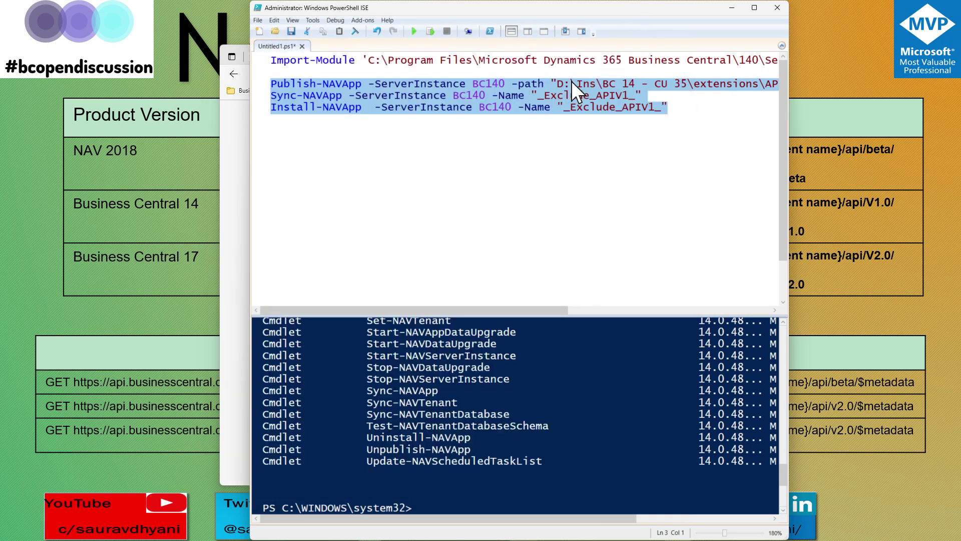
{"action": "left_click", "coordinate": [434, 29]}
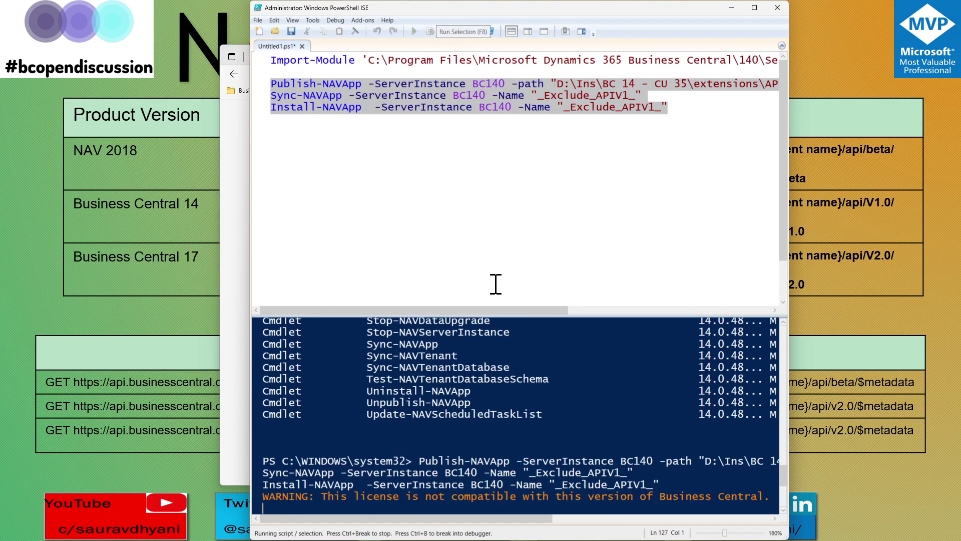
{"action": "scroll", "coordinate": [405, 397], "scroll_direction": "down", "scroll_amount": 3}
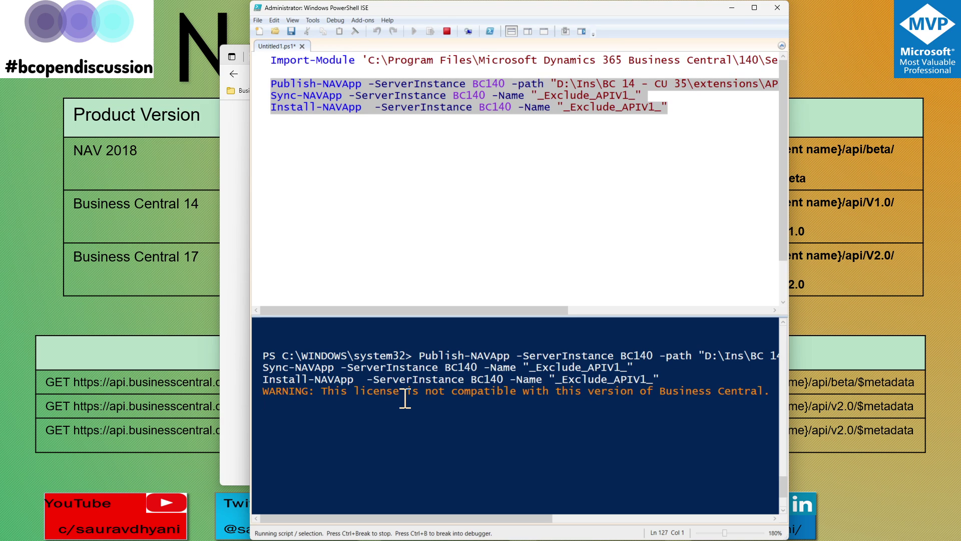
Switch to Edge, reload localhost:2048/bc140/api/v1.0 and enlarge the window to show the whole response.
{"action": "left_click", "coordinate": [236, 200]}
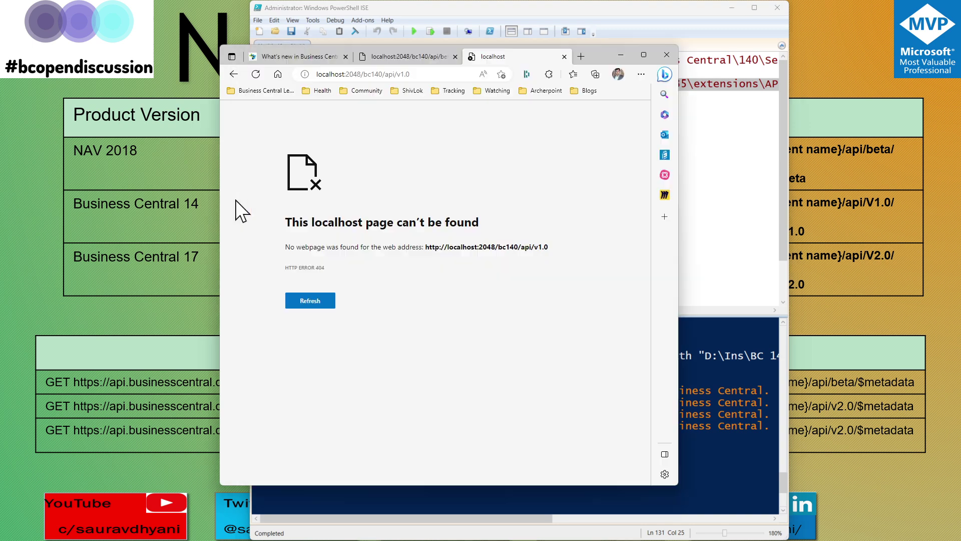
{"action": "left_click", "coordinate": [425, 74]}
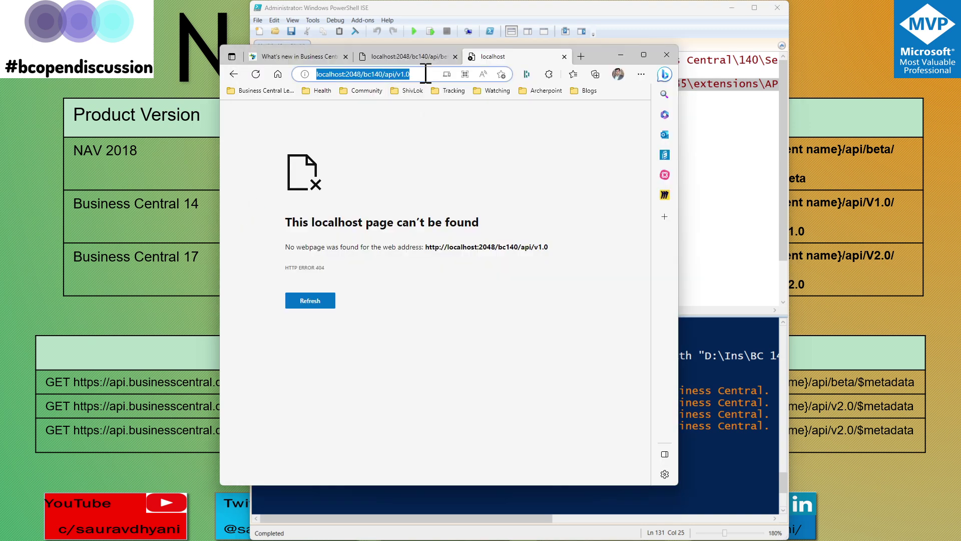
{"action": "key", "text": "Return"}
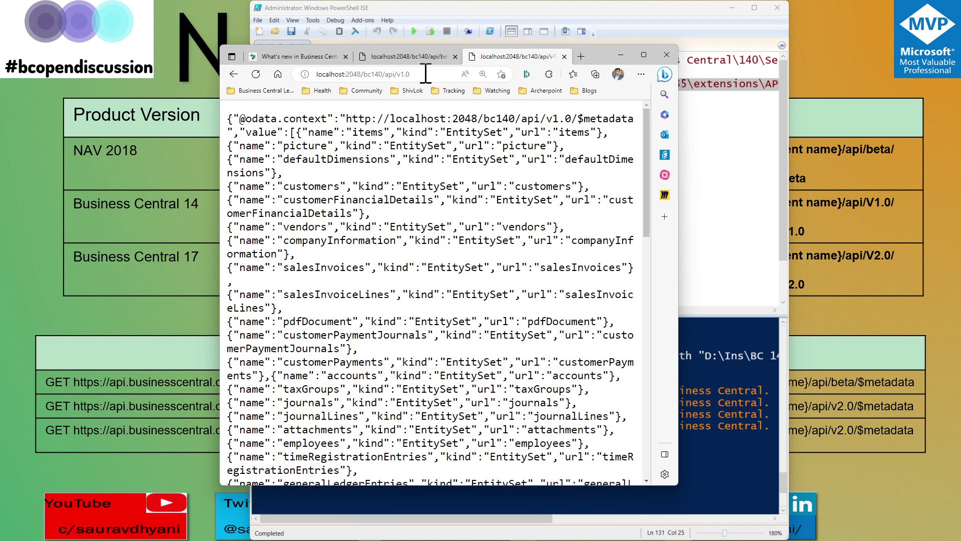
{"action": "double_click", "coordinate": [606, 57]}
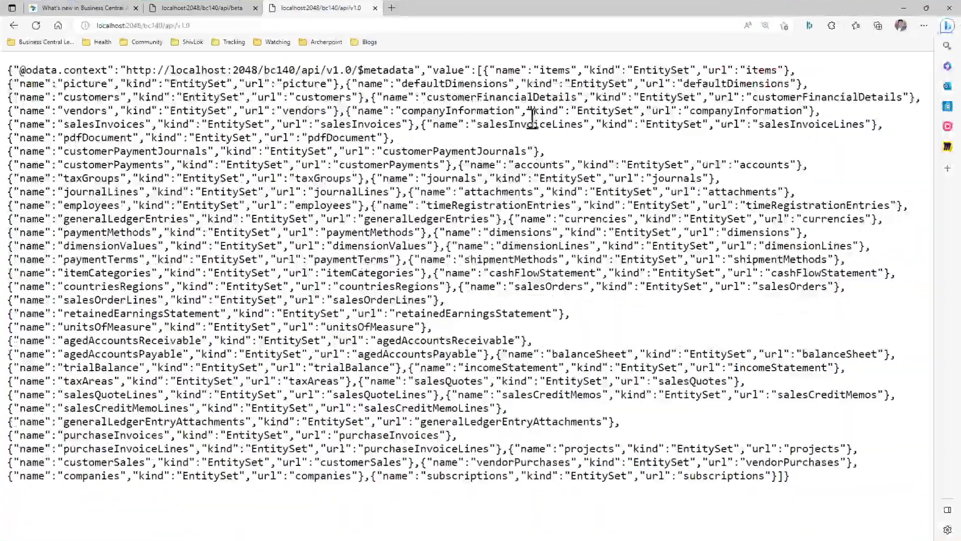
{"action": "key", "text": "ctrl+minus"}
Compare the entity sets returned by the BC140 beta API with those returned by the v1.0 API.
{"action": "left_click", "coordinate": [208, 8]}
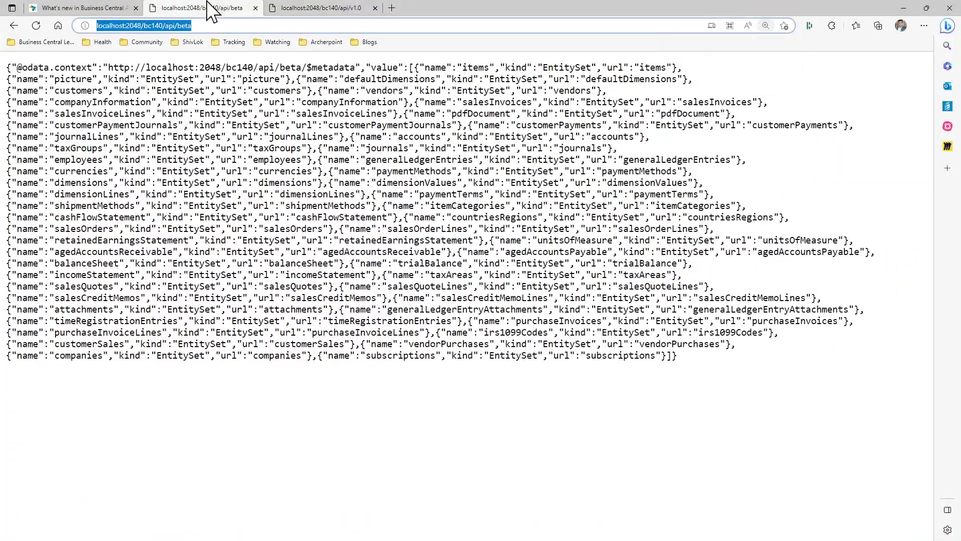
{"action": "left_click", "coordinate": [308, 11]}
{"action": "left_click_drag", "start_coordinate": [264, 67], "coordinate": [306, 69]}
{"action": "left_click", "coordinate": [240, 10]}
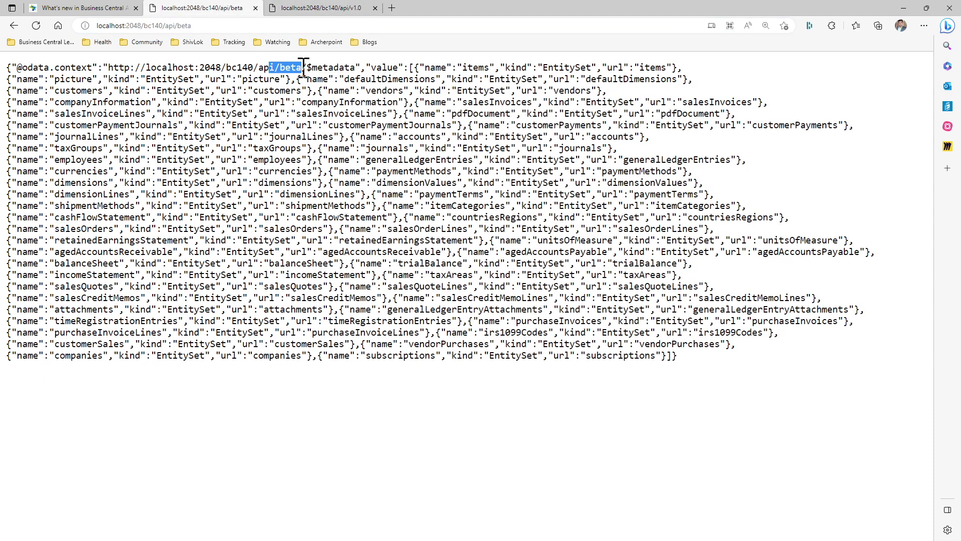
{"action": "left_click", "coordinate": [583, 350]}
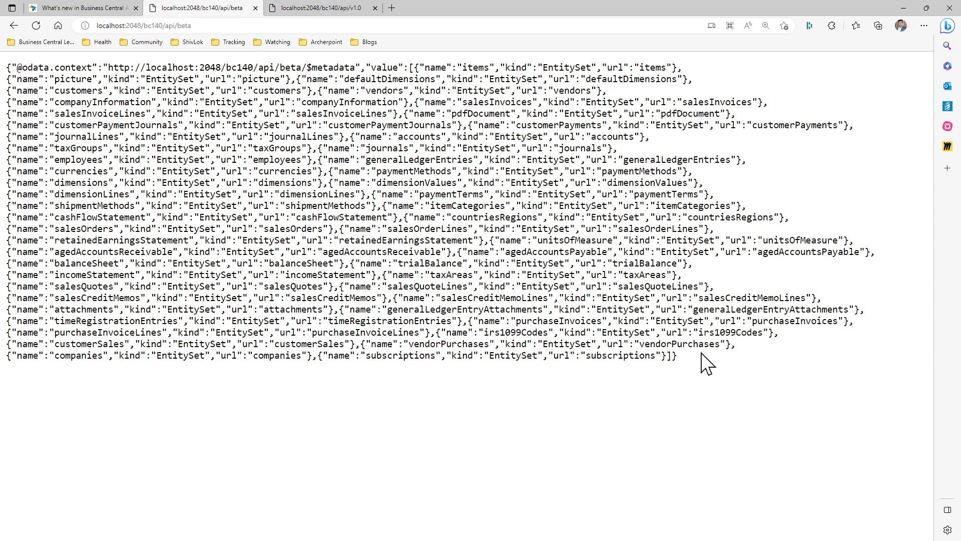
{"action": "left_click_drag", "start_coordinate": [696, 357], "coordinate": [97, 70]}
{"action": "left_click", "coordinate": [95, 69]}
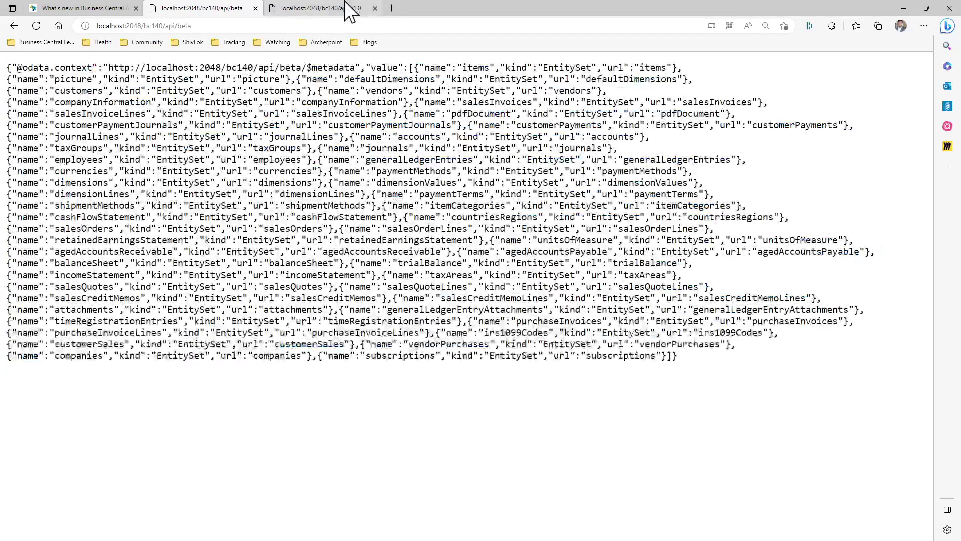
{"action": "left_click", "coordinate": [350, 7]}
{"action": "left_click", "coordinate": [262, 76]}
{"action": "key", "text": "ctrl+a"}
{"action": "left_click", "coordinate": [273, 75]}
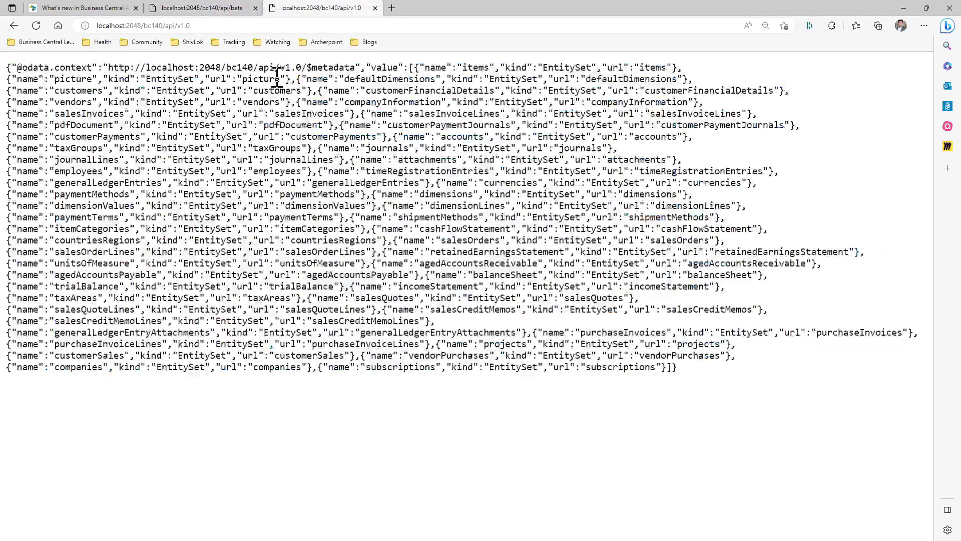
Restore the browser to a smaller window and close PowerShell ISE without saving the Untitled1.ps1 script.
{"action": "double_click", "coordinate": [546, 4]}
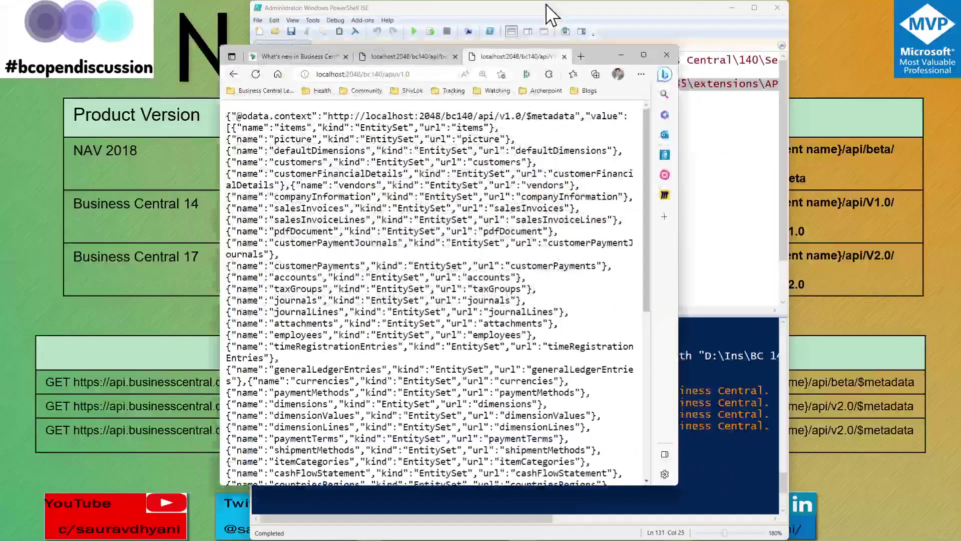
{"action": "key", "text": "alt+Tab"}
{"action": "left_click", "coordinate": [777, 9]}
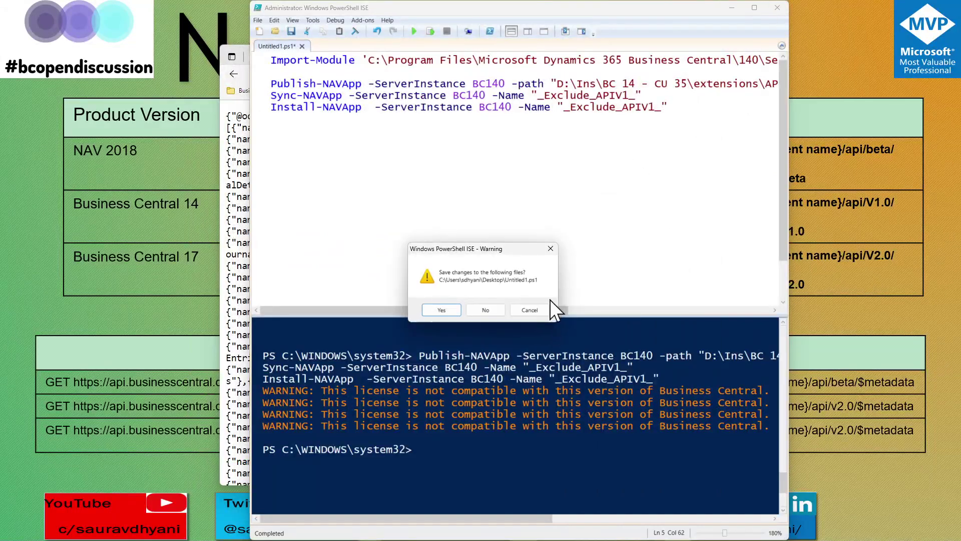
{"action": "left_click", "coordinate": [488, 308]}
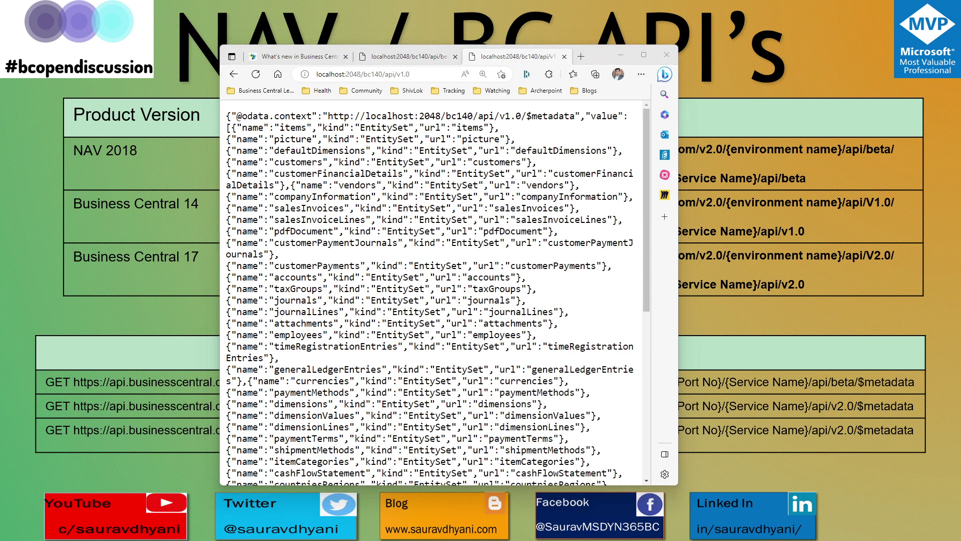
In a new PowerShell ISE session, enter and run Import-Module 'C:\Program Files\Microsoft Dynamics 365 Business Central\220\Service\NavAdminTool.ps1'.
{"action": "key", "text": "alt+Tab"}
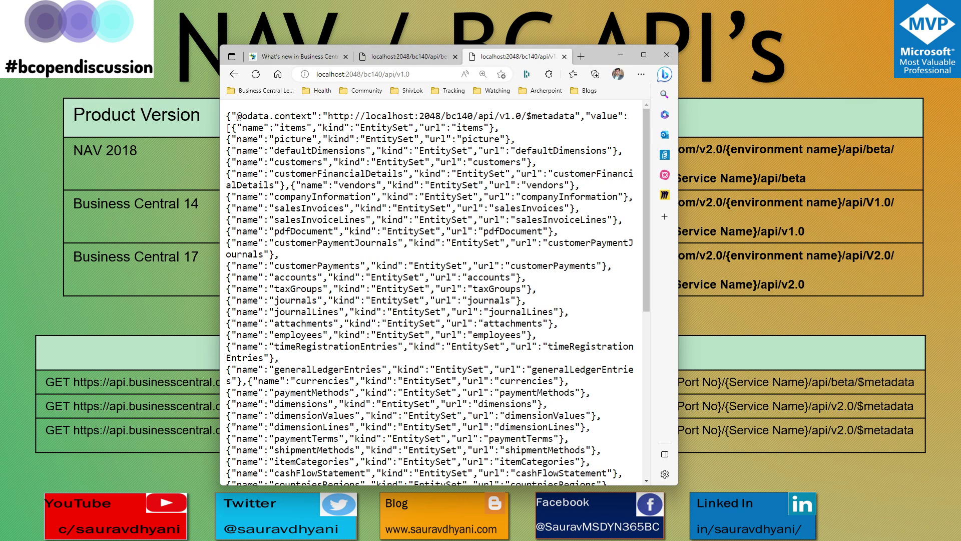
{"action": "key", "text": "alt+Tab"}
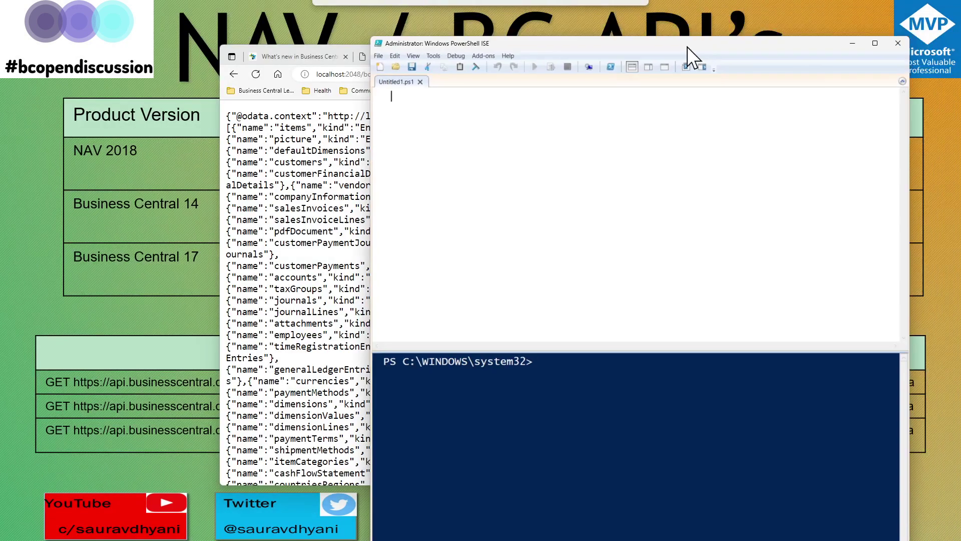
{"action": "left_click_drag", "start_coordinate": [687, 47], "coordinate": [522, 91]}
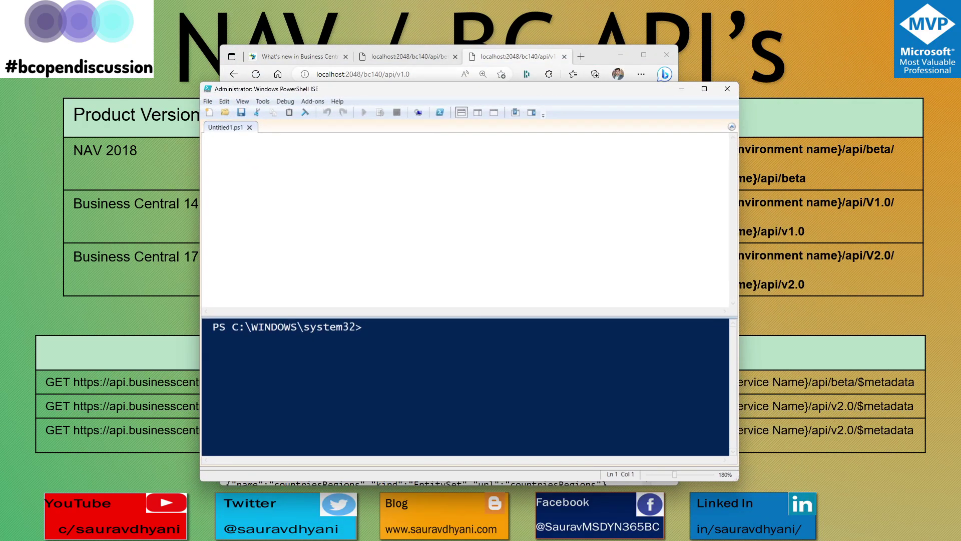
{"action": "key", "text": "alt+Tab"}
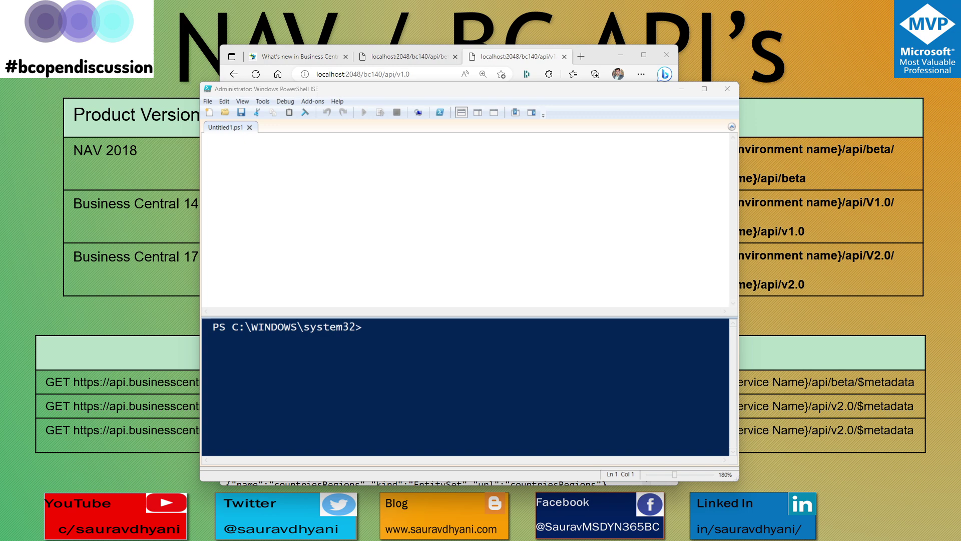
{"action": "left_click", "coordinate": [339, 144]}
{"action": "type", "text": "Import-Module 'C:\\Program Files\\Microsoft Dynamics 365 Business Central\\220\\Service\\NavAdminTool.ps1'"}
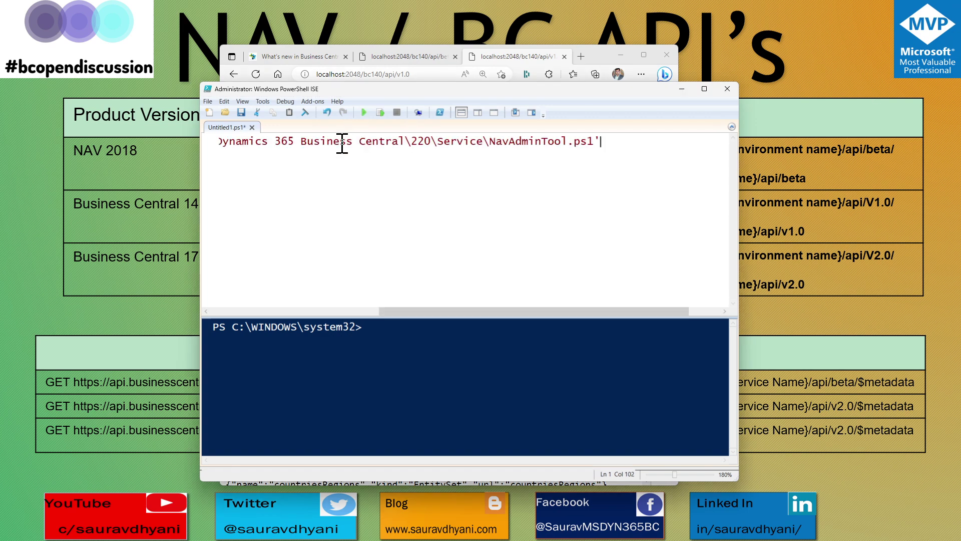
{"action": "left_click_drag", "start_coordinate": [412, 311], "coordinate": [241, 308]}
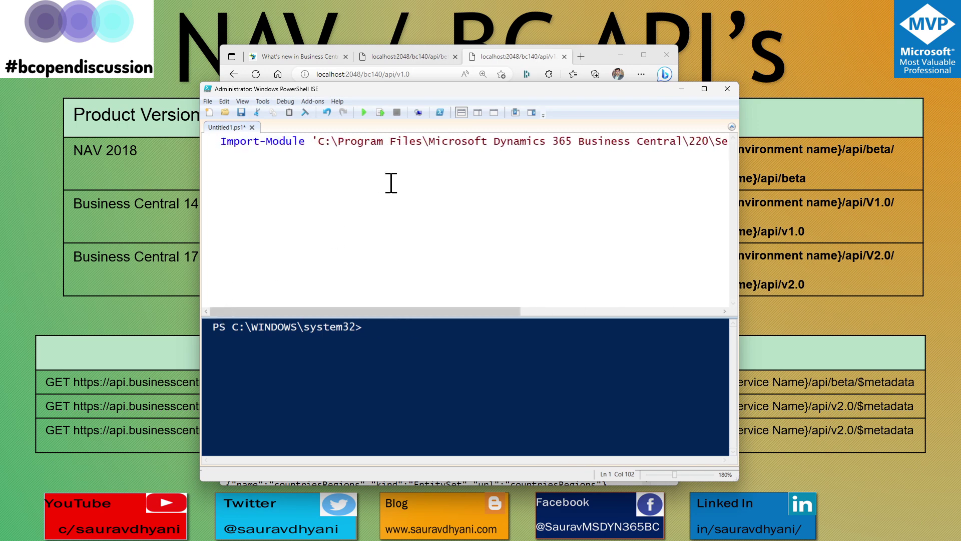
{"action": "left_click", "coordinate": [407, 143]}
{"action": "left_click", "coordinate": [381, 112]}
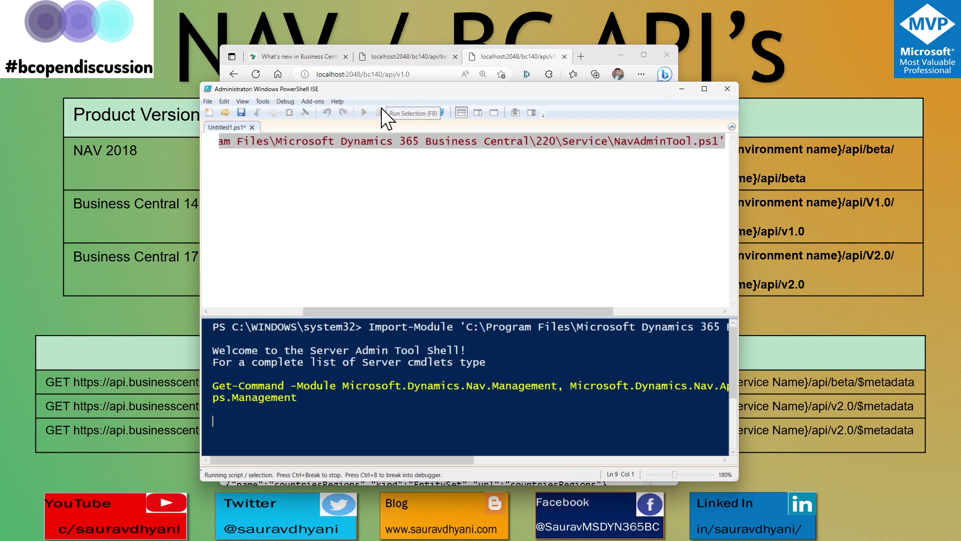
Add two Set-NAVServerConfiguration lines for server instance BC220, with ApiServicesEnabled and ODataServicesEnabled each set to false.
{"action": "left_click", "coordinate": [723, 146]}
{"action": "key", "text": "Return"}
{"action": "key", "text": "Return"}
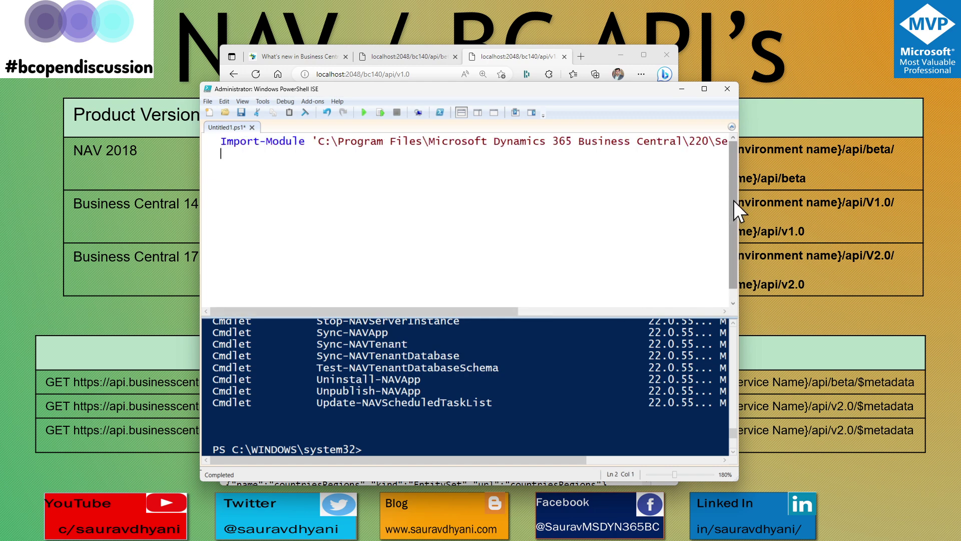
{"action": "type", "text": "Set-NAVServerConfiguration -ServerInstance BC220 -KeyName ApiServicesEnabled -KeyValue false Set-NAVServerConfiguration -ServerInstance BC220 -KeyName ODataServicesEnabled -KeyValue false"}
{"action": "double_click", "coordinate": [444, 165]}
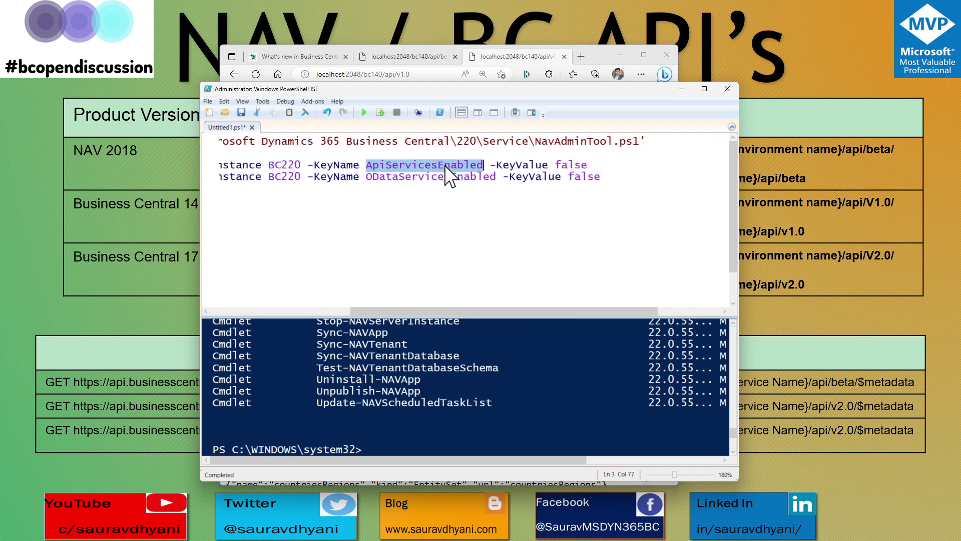
{"action": "double_click", "coordinate": [442, 176]}
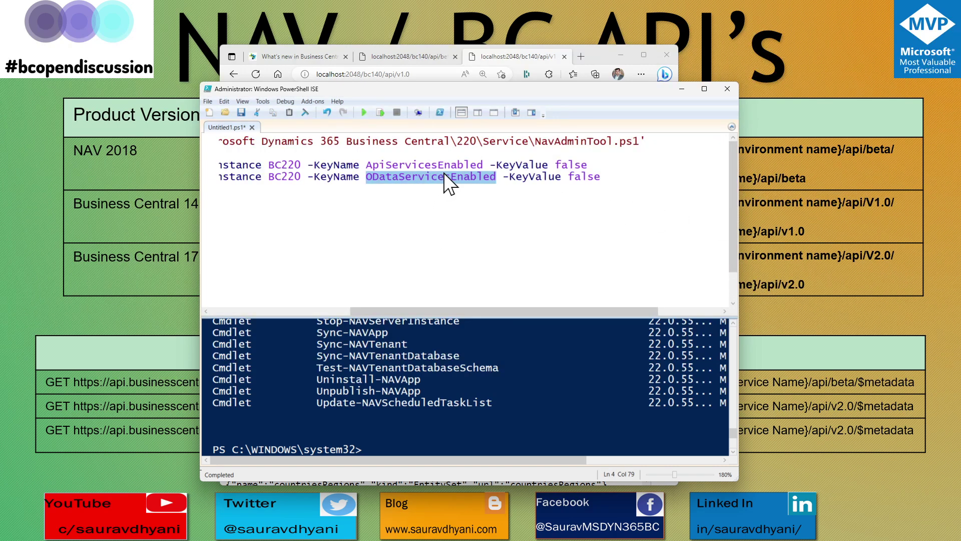
Set the KeyValue of both ApiServicesEnabled and ODataServicesEnabled to true in the BC220 configuration lines.
{"action": "double_click", "coordinate": [571, 165]}
{"action": "type", "text": "true"}
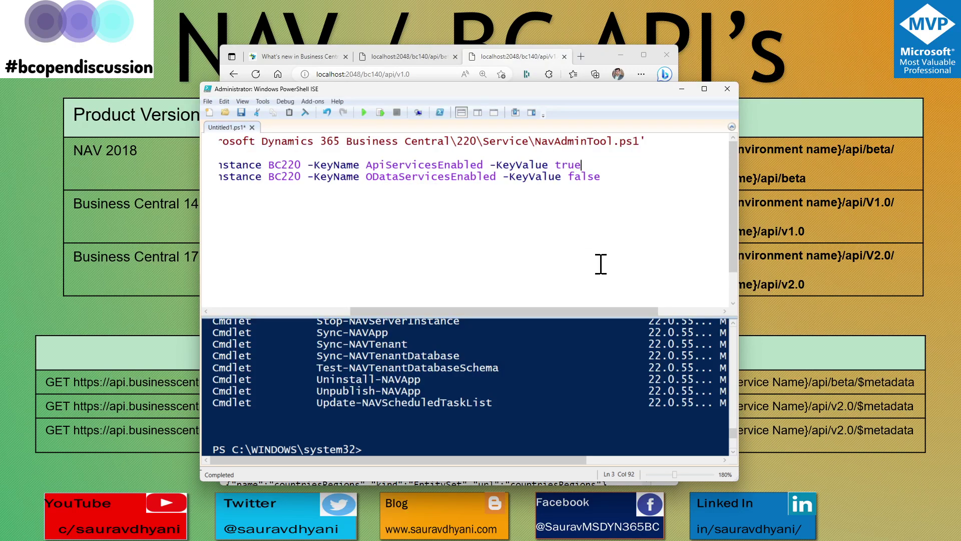
{"action": "double_click", "coordinate": [582, 177]}
{"action": "type", "text": "true"}
Add the line Restart-NAVServerInstance -ServerInstance BC220 below the two configuration commands.
{"action": "key", "text": "Return"}
{"action": "type", "text": "Restart-nav"}
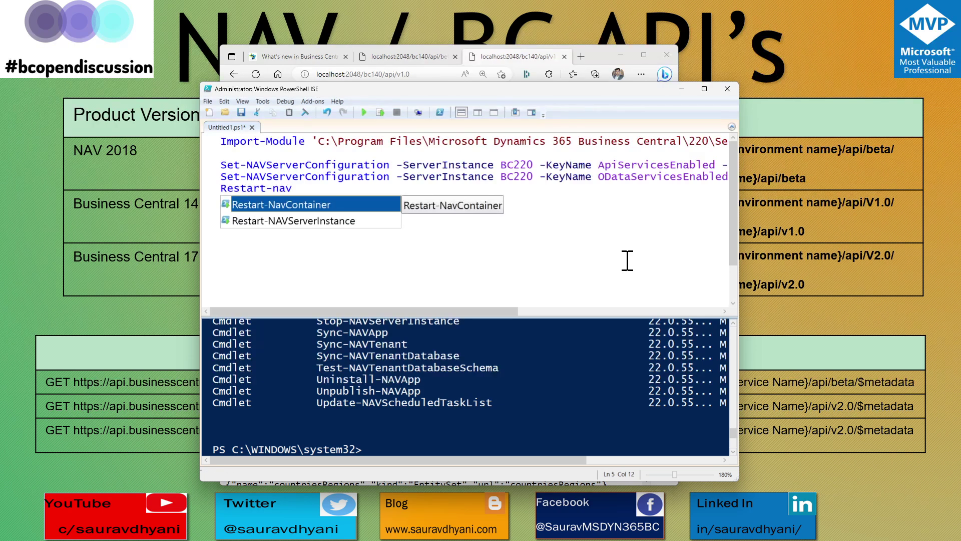
{"action": "key", "text": "Down"}
{"action": "key", "text": "Return"}
{"action": "type", "text": "-S"}
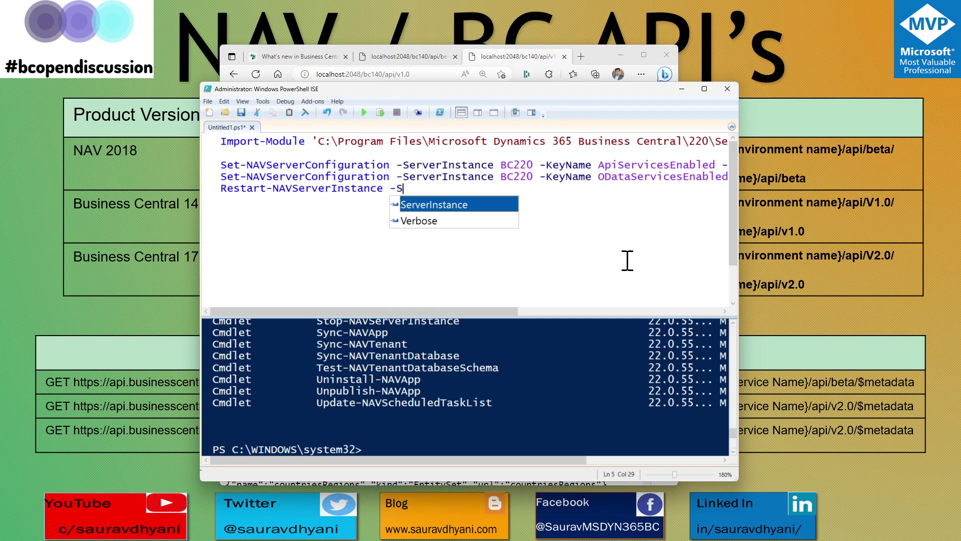
{"action": "key", "text": "Return"}
{"action": "type", "text": "BC220"}
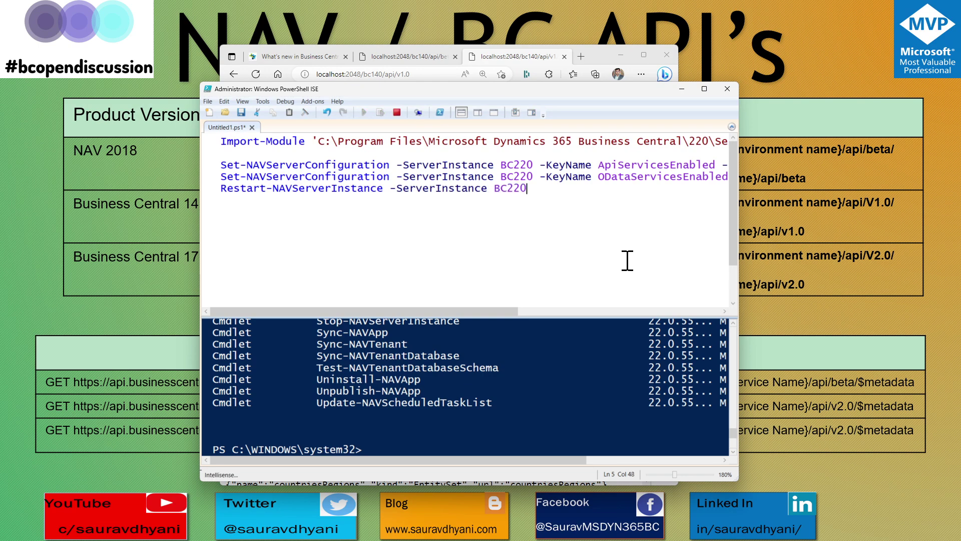
Widen the PowerShell ISE window and run only the two Set-NAVServerConfiguration lines and the Restart-NAVServerInstance line.
{"action": "left_click_drag", "start_coordinate": [738, 218], "coordinate": [911, 218]}
{"action": "double_click", "coordinate": [675, 167]}
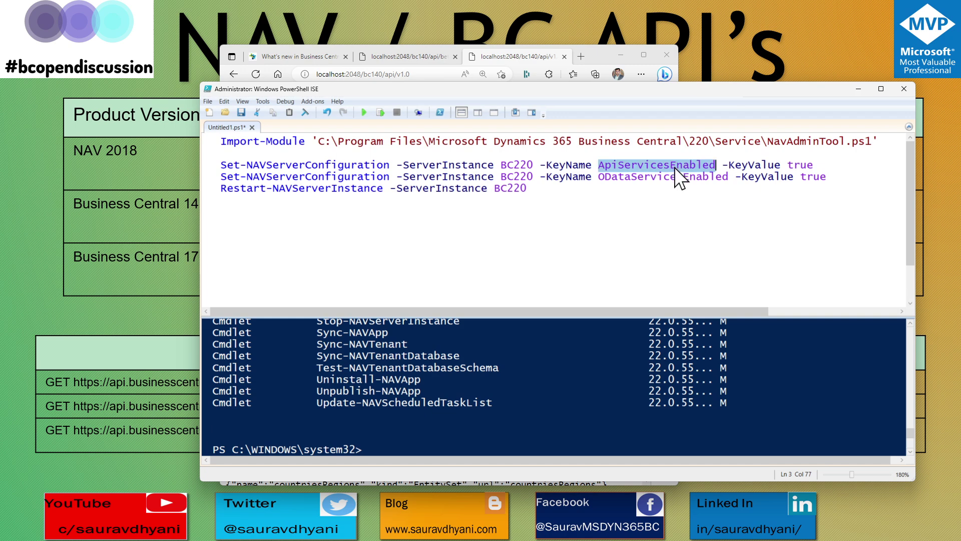
{"action": "double_click", "coordinate": [677, 176]}
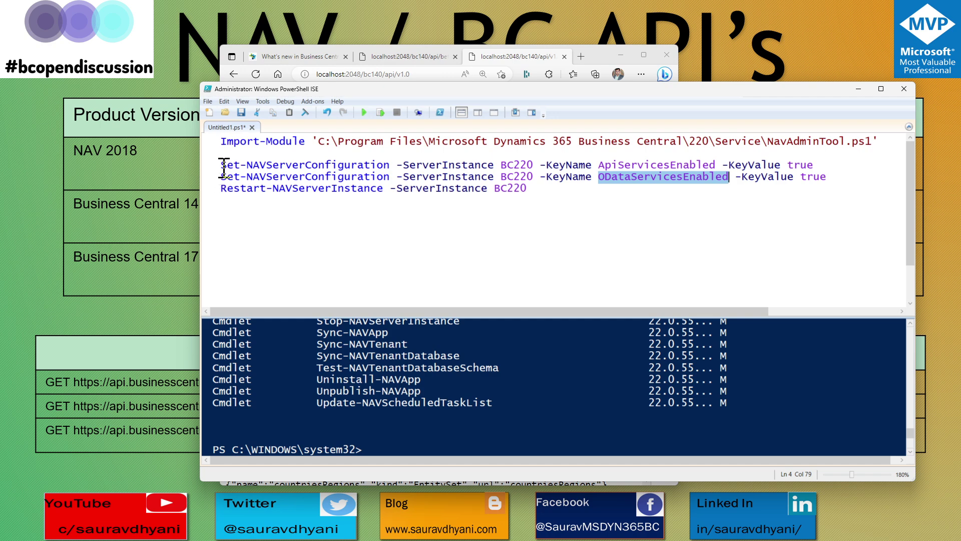
{"action": "left_click_drag", "start_coordinate": [221, 168], "coordinate": [561, 190]}
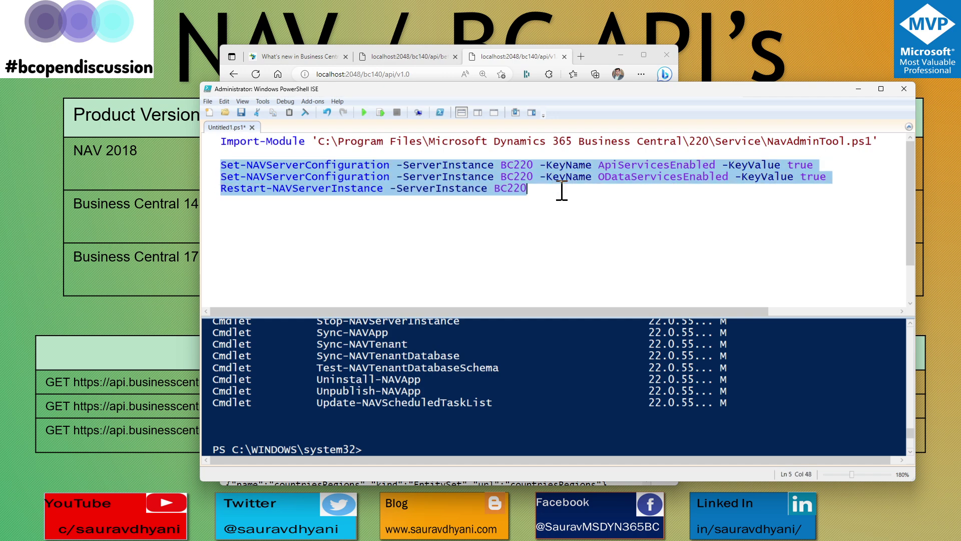
{"action": "left_click", "coordinate": [381, 113]}
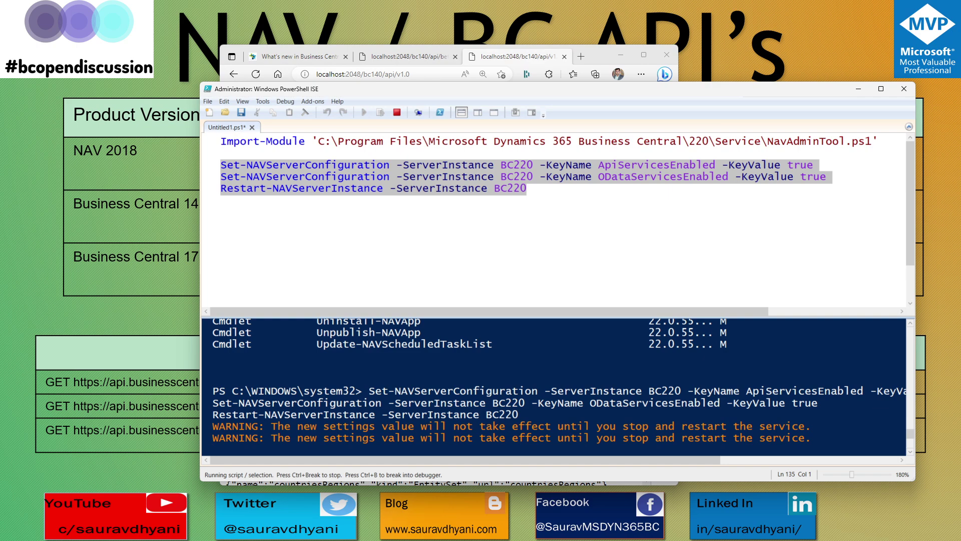
Switch to the Business Central 220 Service folder in File Explorer and open its CustomSettings file in Visual Studio Code.
{"action": "key", "text": "alt+Tab"}
{"action": "double_click", "coordinate": [451, 7]}
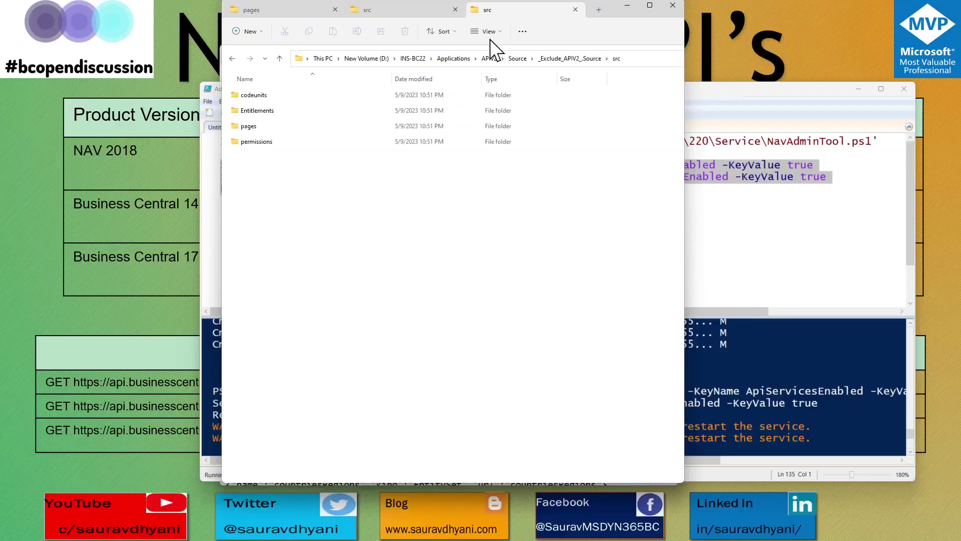
{"action": "left_click", "coordinate": [626, 5]}
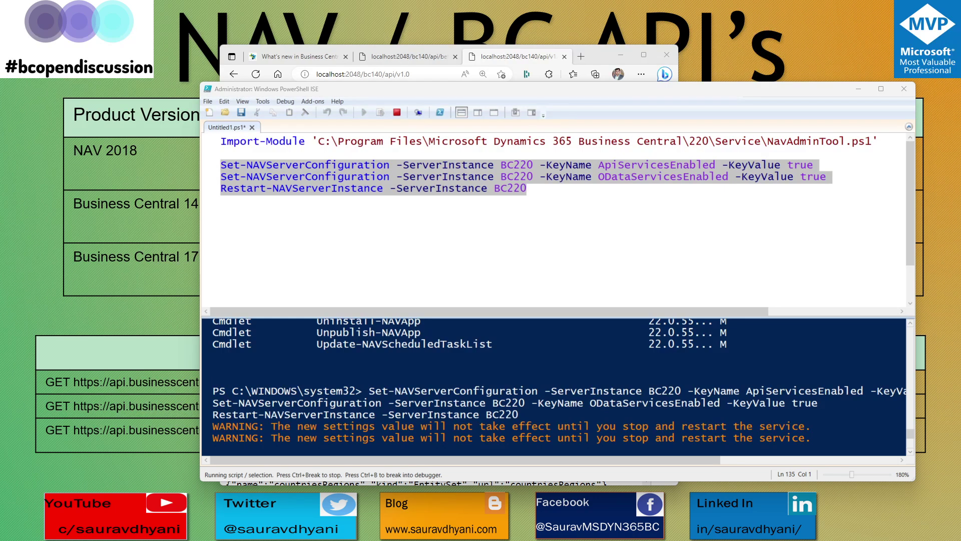
{"action": "left_click_drag", "start_coordinate": [369, 255], "coordinate": [407, 208]}
{"action": "left_click_drag", "start_coordinate": [725, 79], "coordinate": [548, 51]}
{"action": "left_click", "coordinate": [386, 305]}
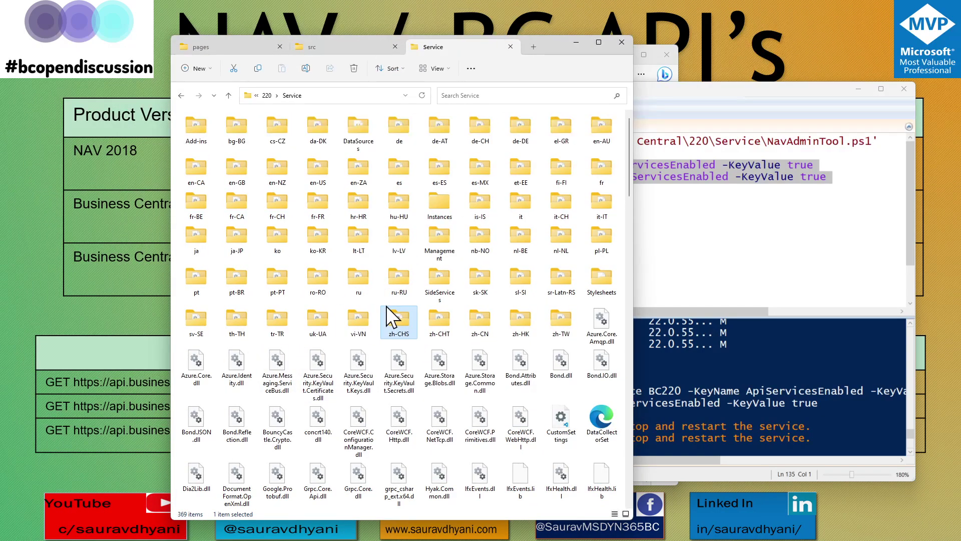
{"action": "right_click", "coordinate": [560, 417]}
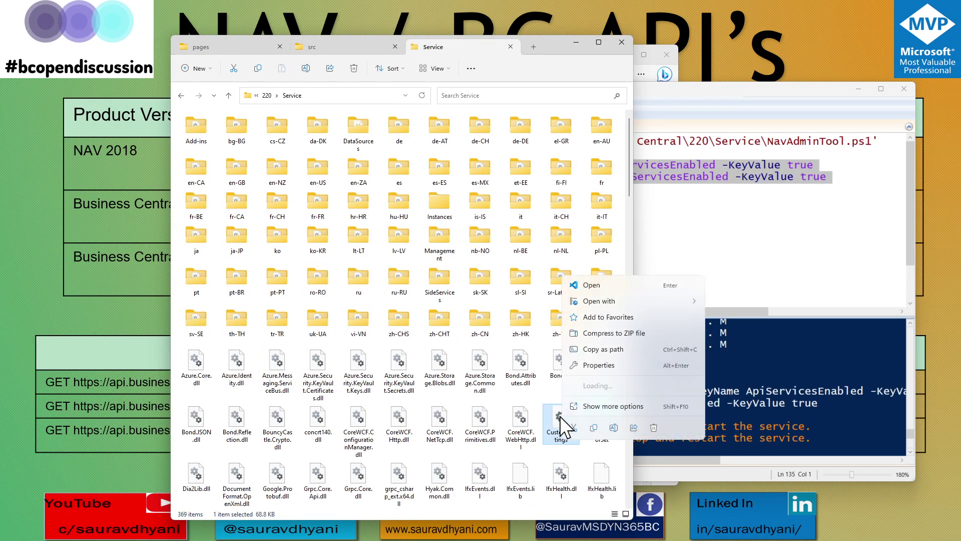
{"action": "left_click", "coordinate": [615, 285]}
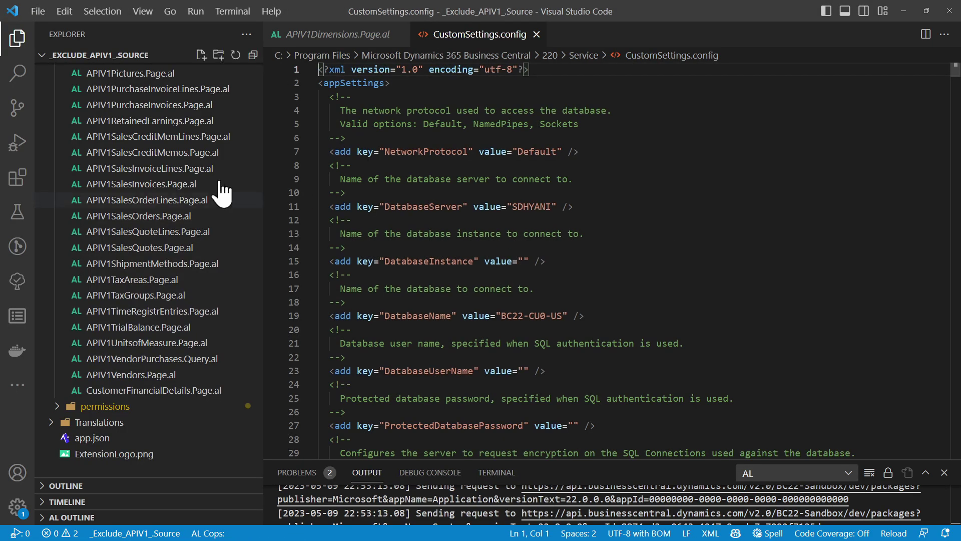
Search CustomSettings.config for "Odata" and look up the value of the ODataServicesPort key.
{"action": "left_click_drag", "start_coordinate": [262, 189], "coordinate": [158, 190]}
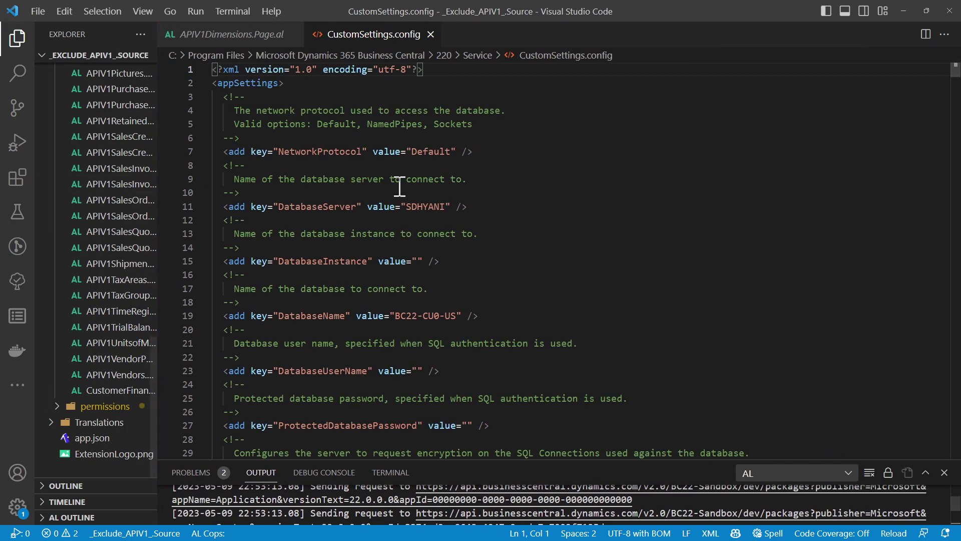
{"action": "scroll", "coordinate": [400, 186], "scroll_direction": "down", "scroll_amount": 10}
{"action": "left_click", "coordinate": [525, 145]}
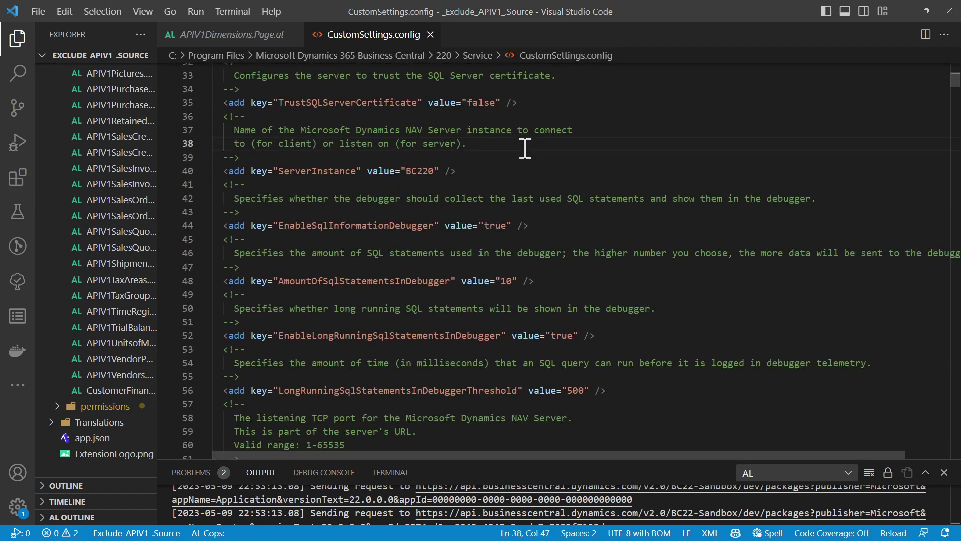
{"action": "key", "text": "ctrl+f"}
{"action": "type", "text": "Odata"}
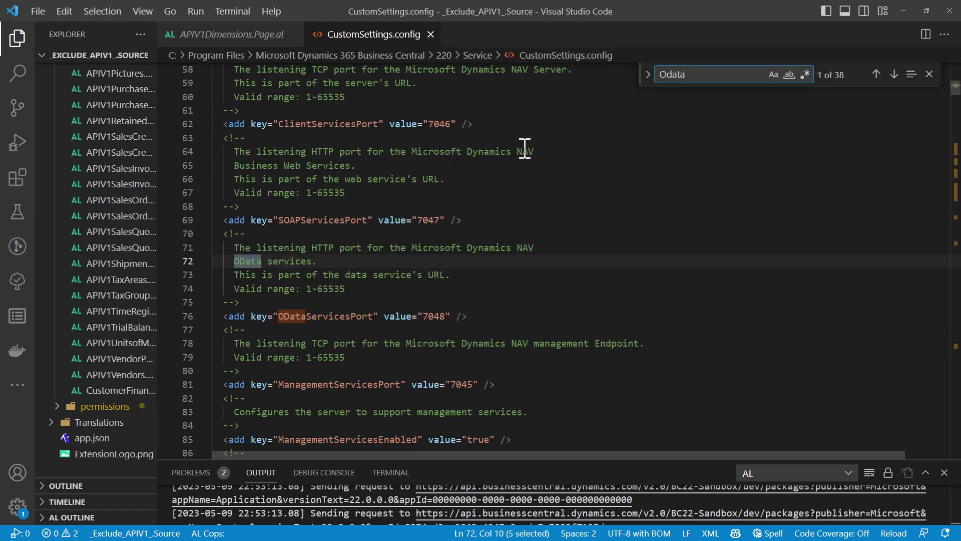
{"action": "key", "text": "Escape"}
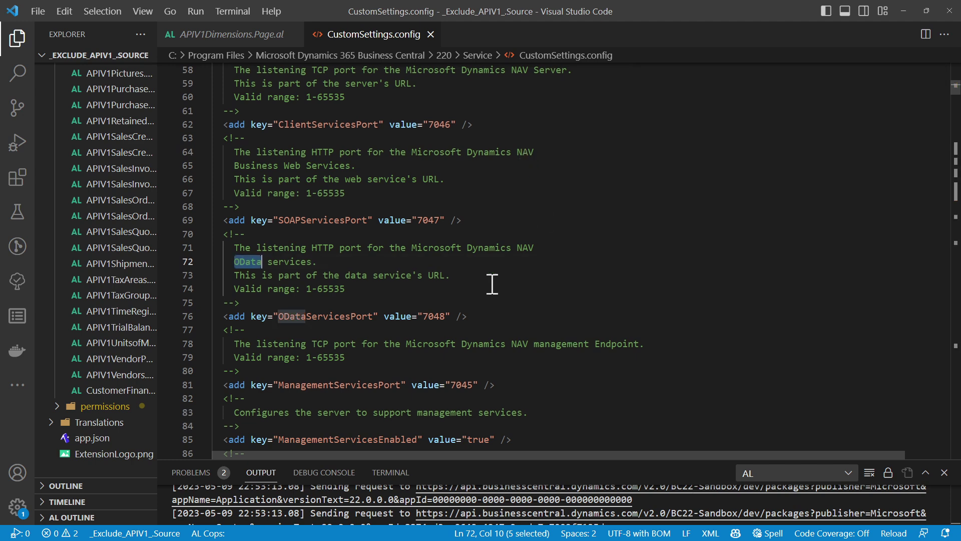
{"action": "double_click", "coordinate": [433, 316]}
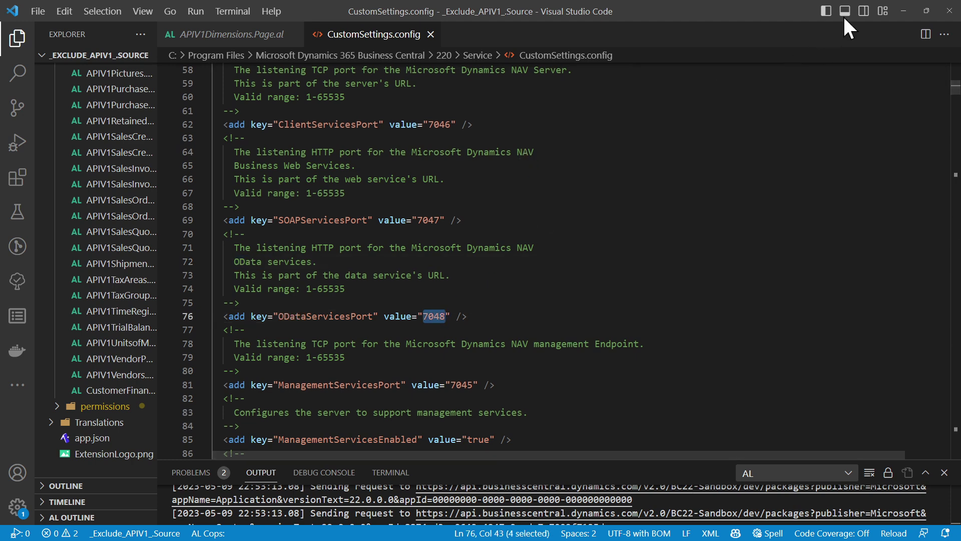
Minimize Visual Studio Code and the Service folder window, and move PowerShell ISE clear of the browser's address bar.
{"action": "left_click", "coordinate": [903, 11]}
{"action": "left_click", "coordinate": [754, 196]}
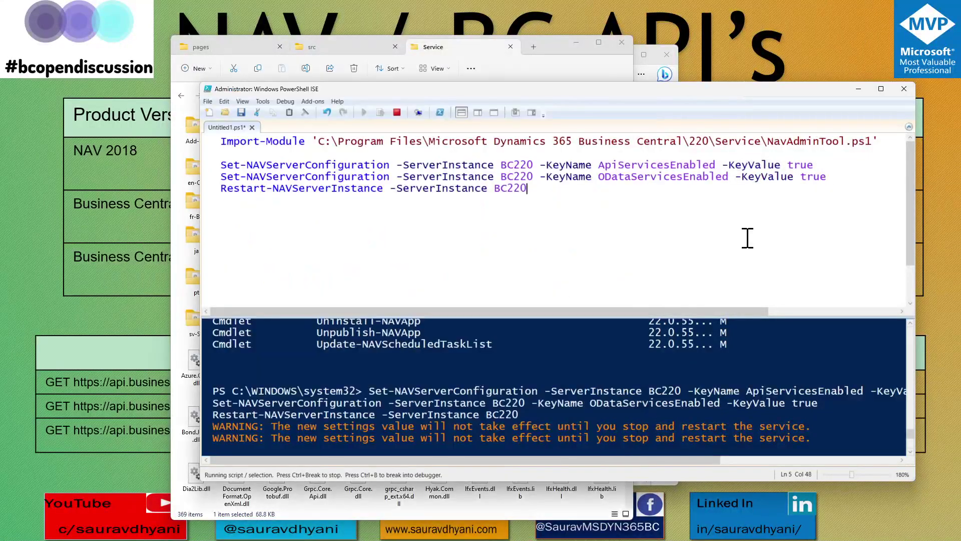
{"action": "key", "text": "F5"}
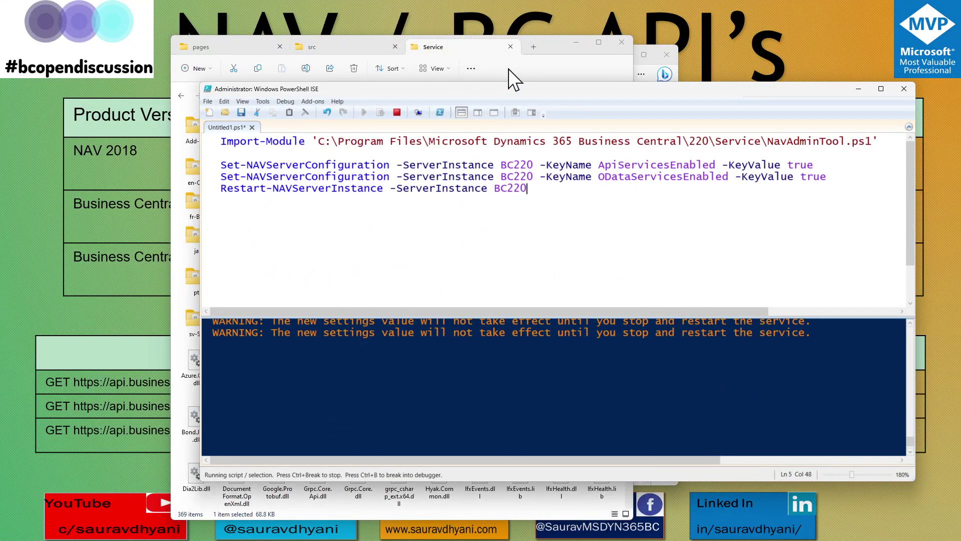
{"action": "left_click", "coordinate": [577, 43]}
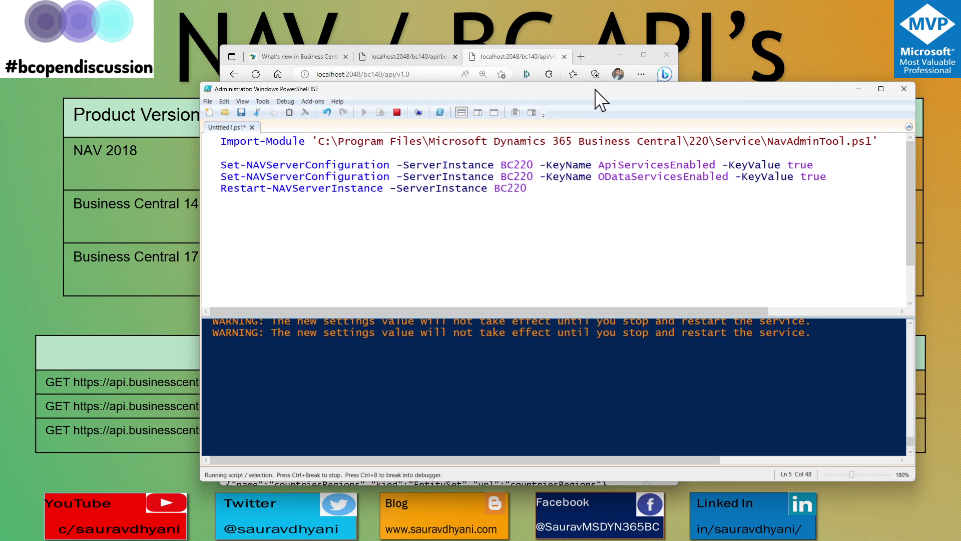
{"action": "left_click_drag", "start_coordinate": [595, 89], "coordinate": [467, 142]}
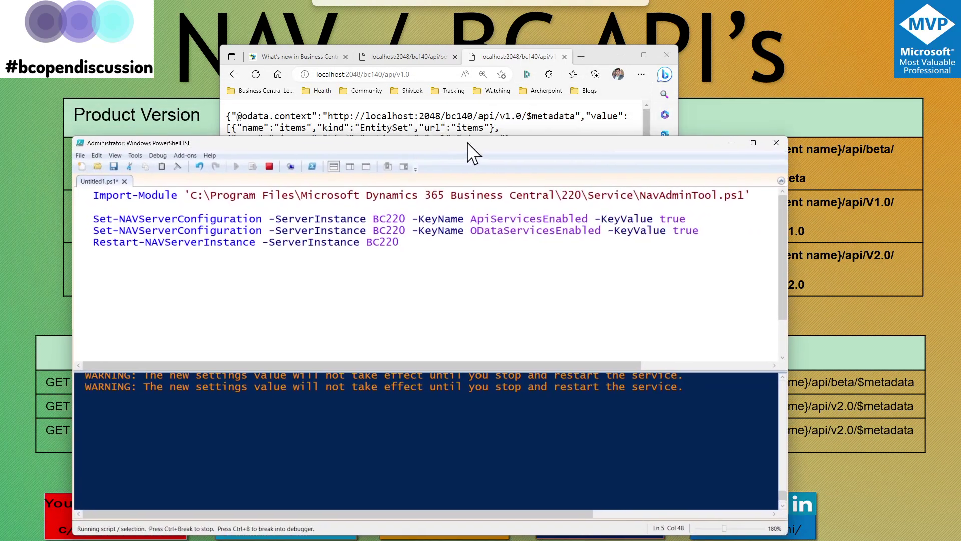
{"action": "left_click", "coordinate": [420, 74]}
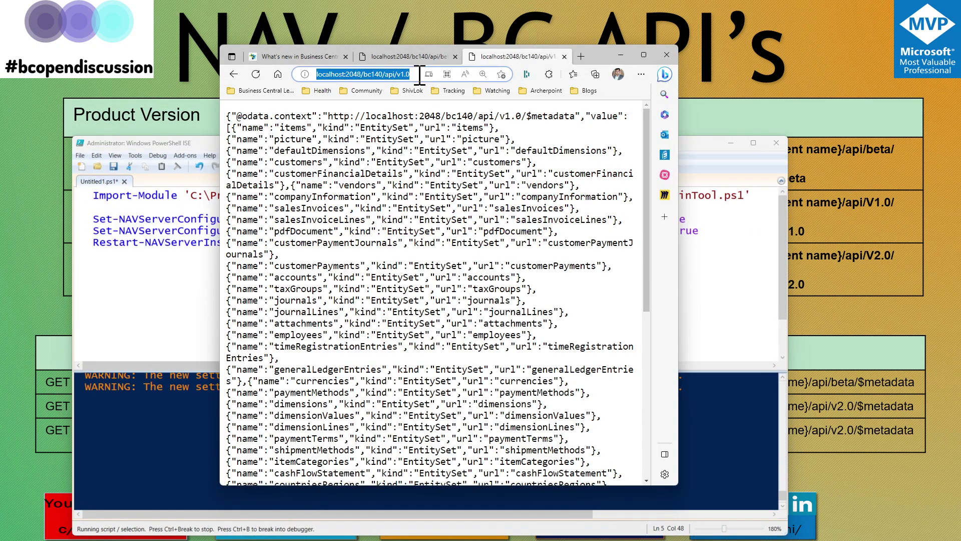
{"action": "key", "text": "ctrl+c"}
{"action": "key", "text": "ctrl+t"}
{"action": "key", "text": "ctrl+v"}
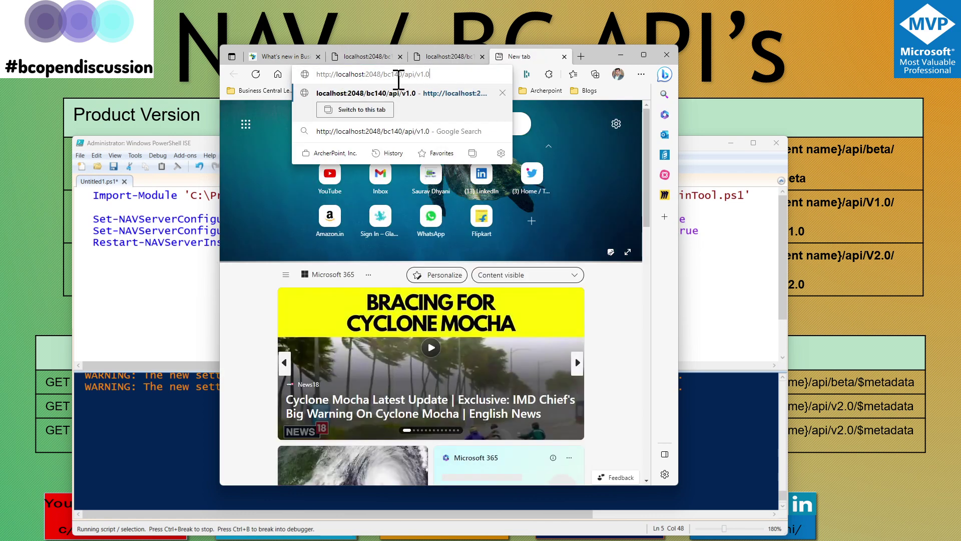
{"action": "left_click", "coordinate": [372, 74]}
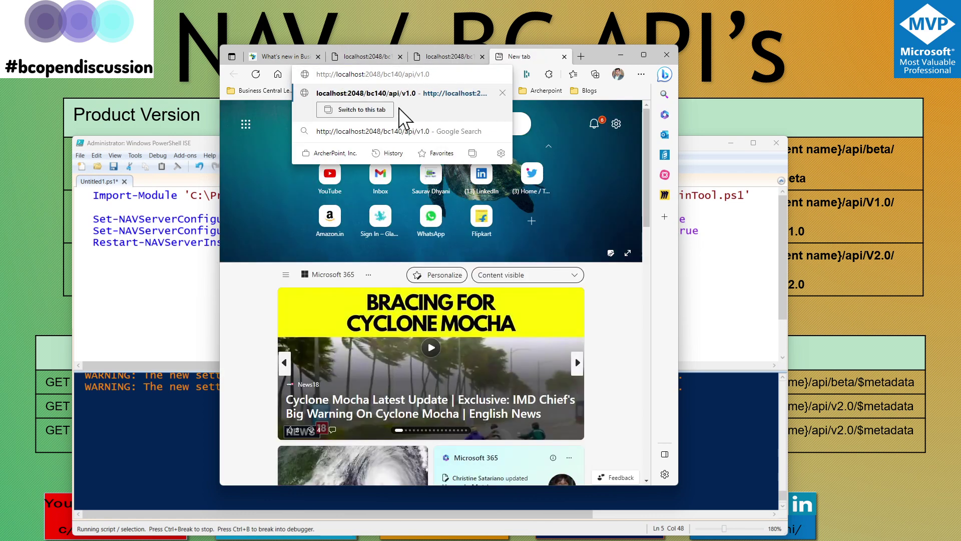
{"action": "key", "text": "BackSpace"}
{"action": "type", "text": "7"}
{"action": "key", "text": "Right"}
{"action": "key", "text": "Right"}
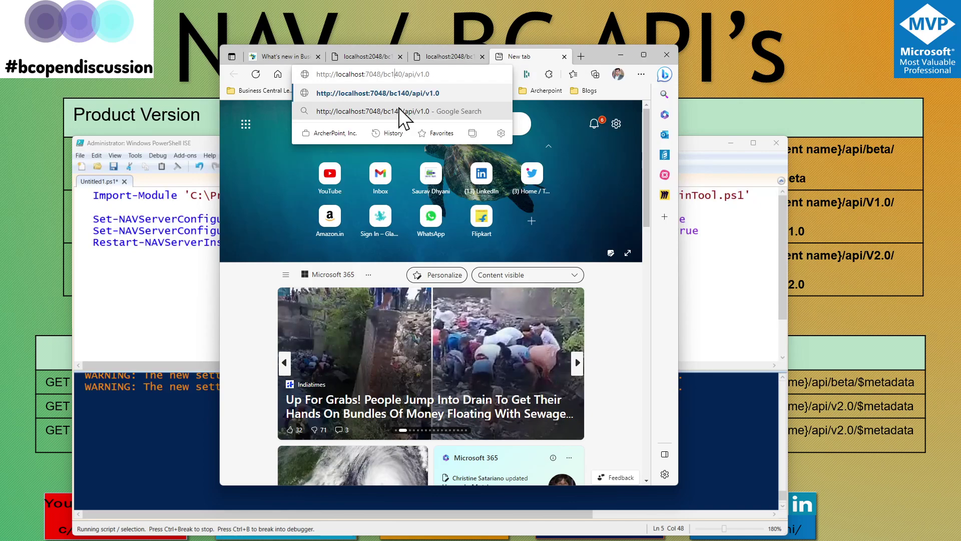
{"action": "key", "text": "shift+Right"}
{"action": "key", "text": "shift+Right"}
{"action": "key", "text": "shift+Right"}
{"action": "type", "text": "220"}
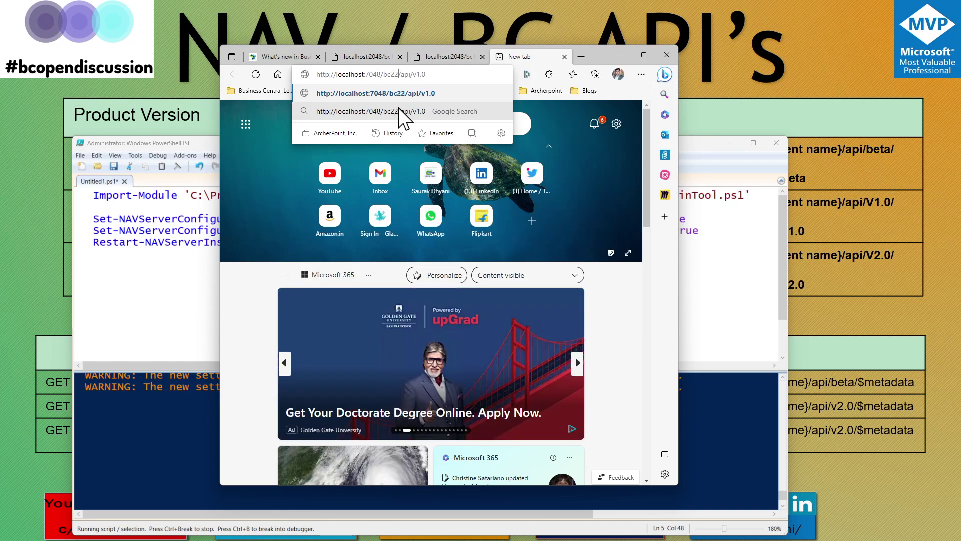
{"action": "key", "text": "Return"}
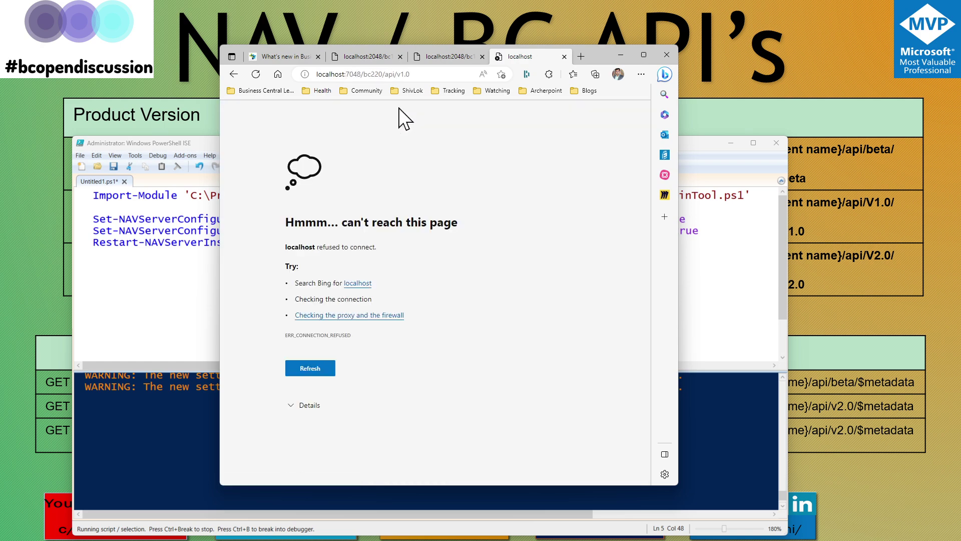
{"action": "key", "text": "F5"}
{"action": "left_click", "coordinate": [415, 75]}
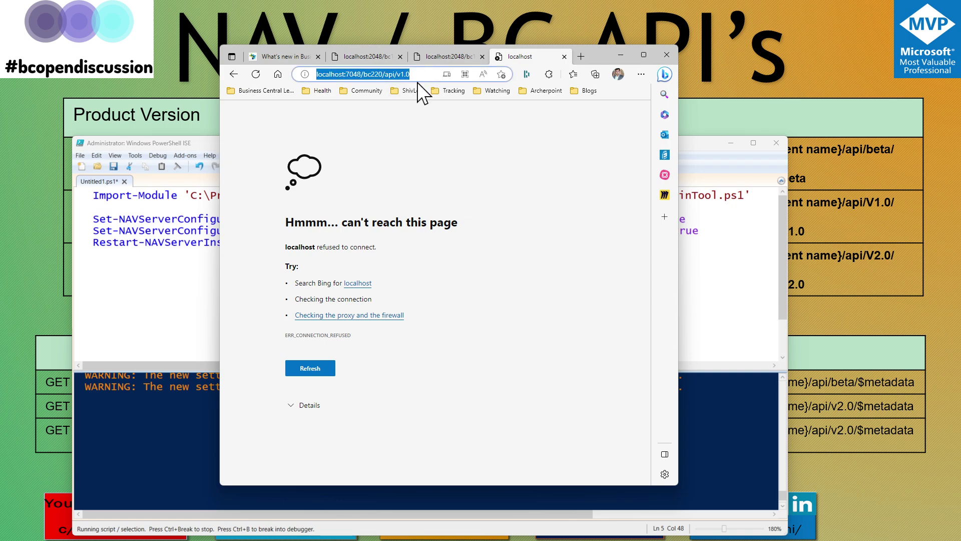
{"action": "key", "text": "ctrl+c"}
{"action": "key", "text": "ctrl+t"}
{"action": "key", "text": "ctrl+v"}
{"action": "key", "text": "Left"}
{"action": "key", "text": "Left"}
{"action": "key", "text": "BackSpace"}
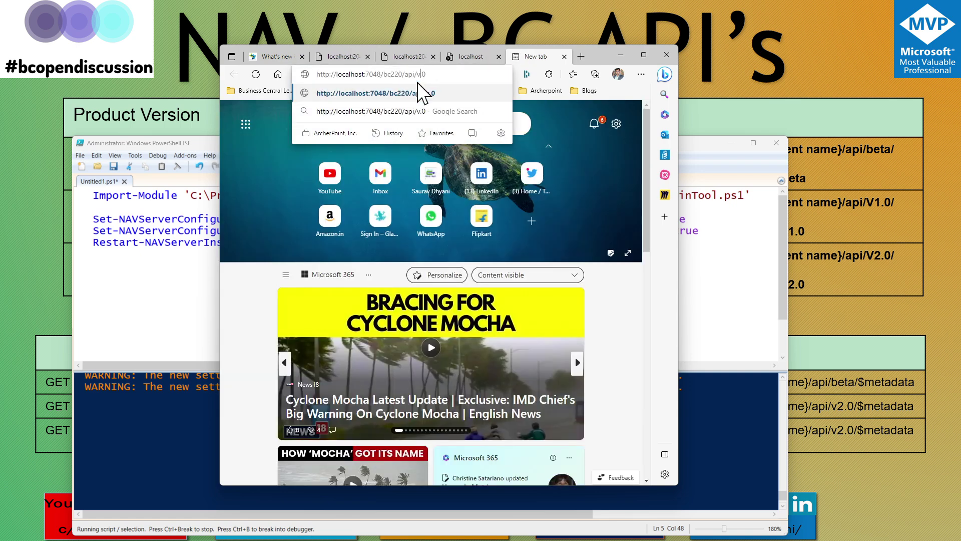
{"action": "type", "text": "2"}
{"action": "key", "text": "Return"}
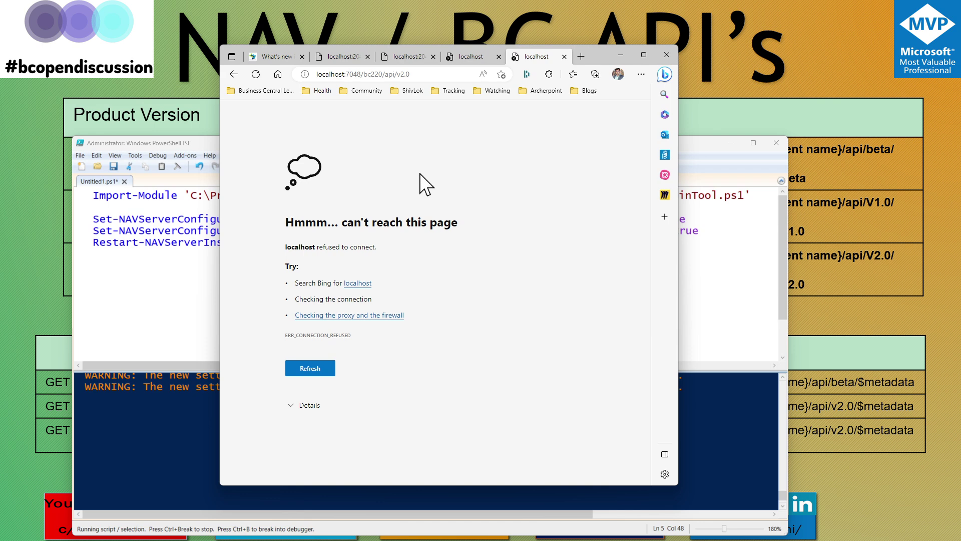
{"action": "left_click", "coordinate": [476, 61]}
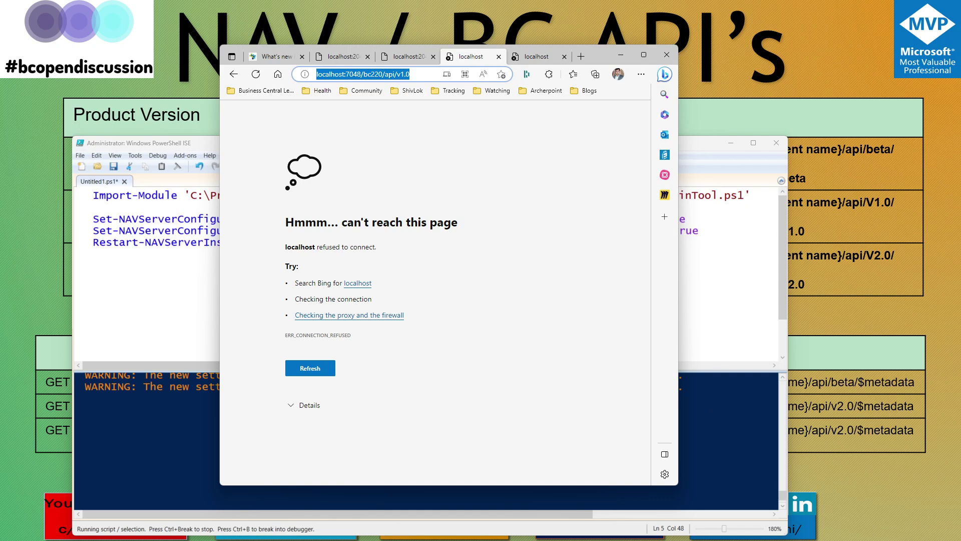
{"action": "key", "text": "F5"}
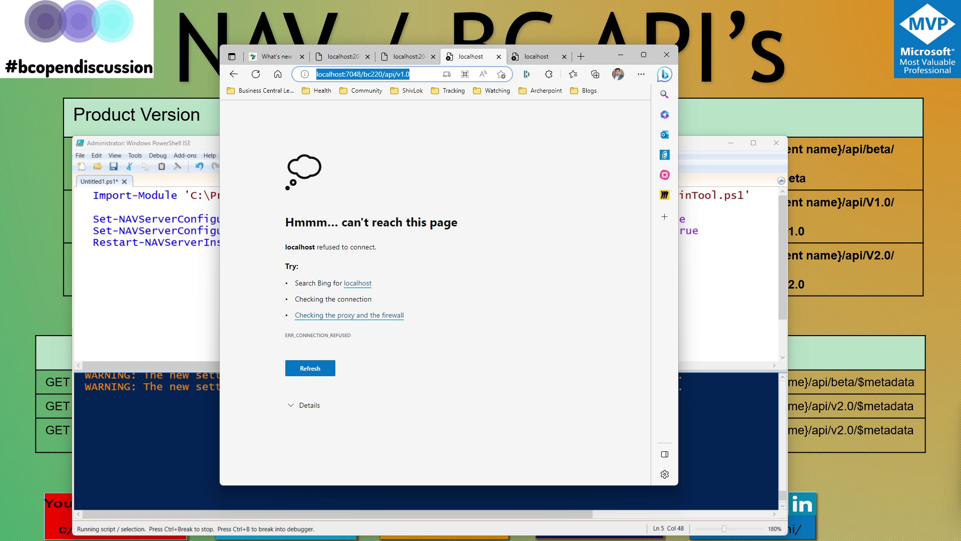
Switch to the Dynamics 365 Business Central browser window and close the Page Inspection pane on the customer list.
{"action": "key", "text": "alt+Tab"}
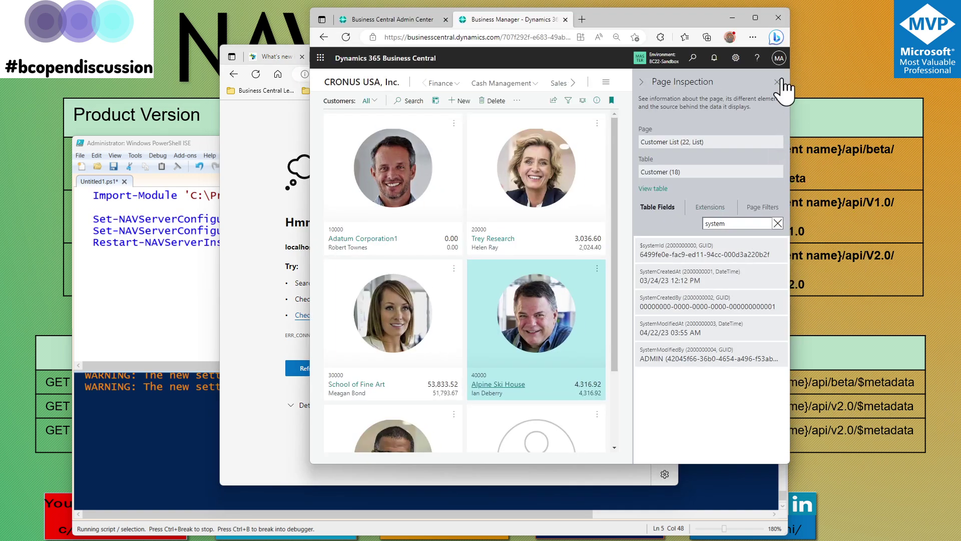
{"action": "left_click", "coordinate": [778, 82]}
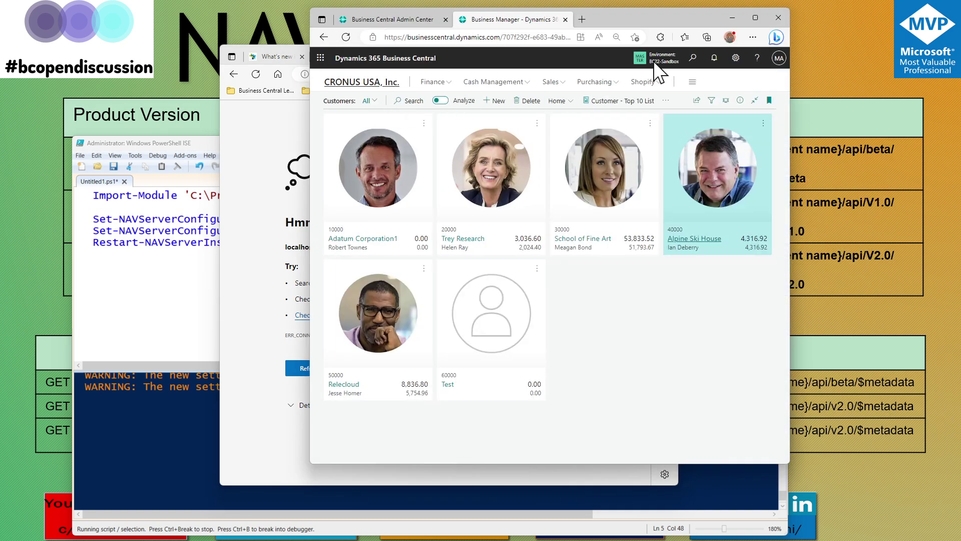
Leave the customer list, search for "extension man", open Extension Management in the BC22-Sandbox environment, and maximize the window.
{"action": "key", "text": "Escape"}
{"action": "left_click", "coordinate": [693, 58]}
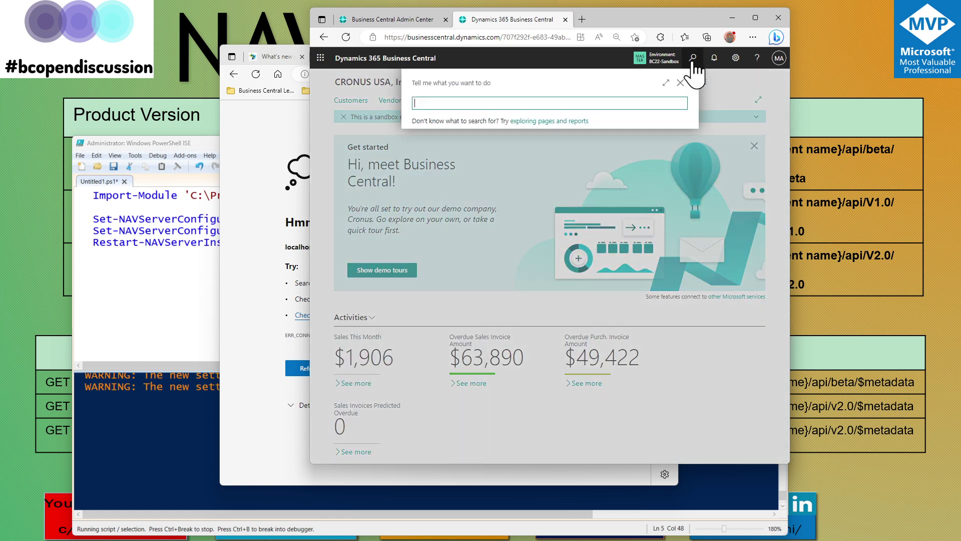
{"action": "type", "text": "extension man"}
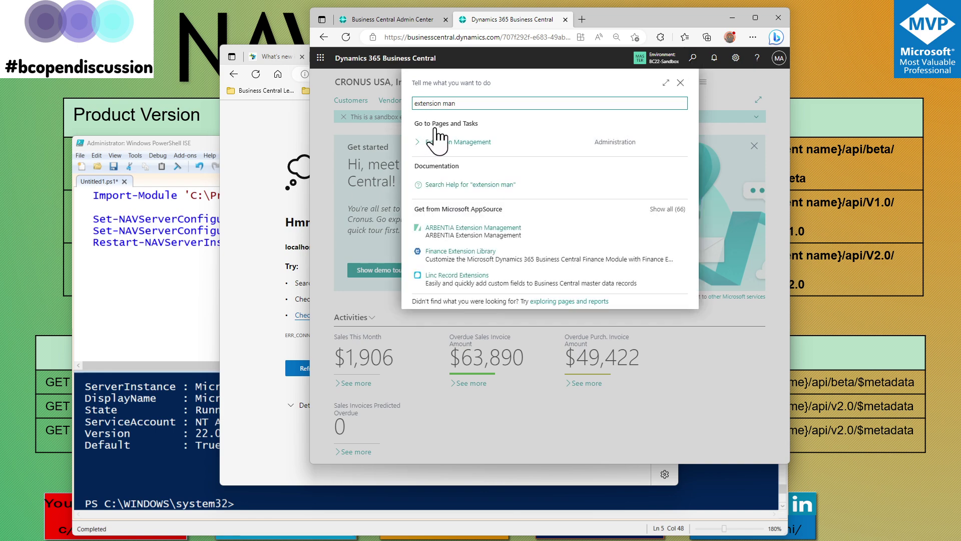
{"action": "left_click", "coordinate": [448, 145]}
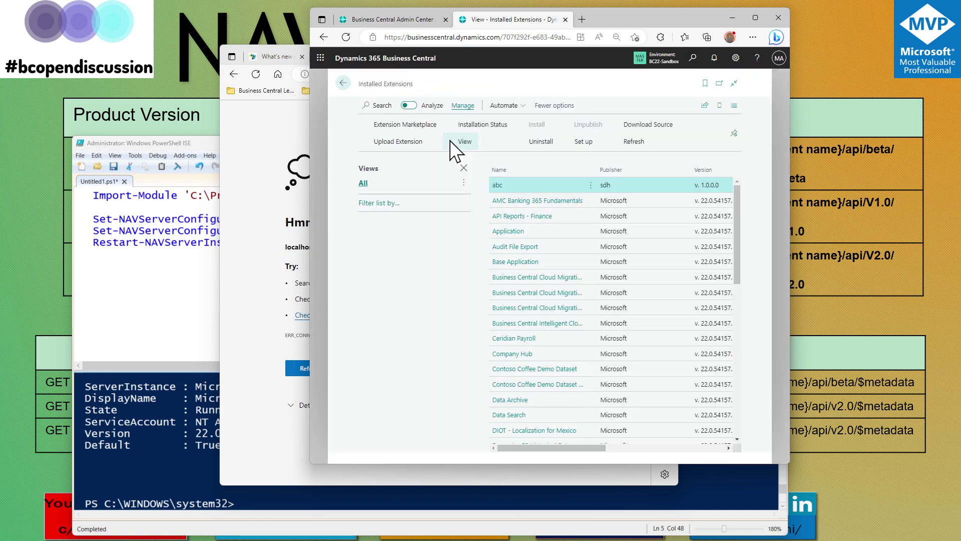
{"action": "left_click", "coordinate": [755, 18]}
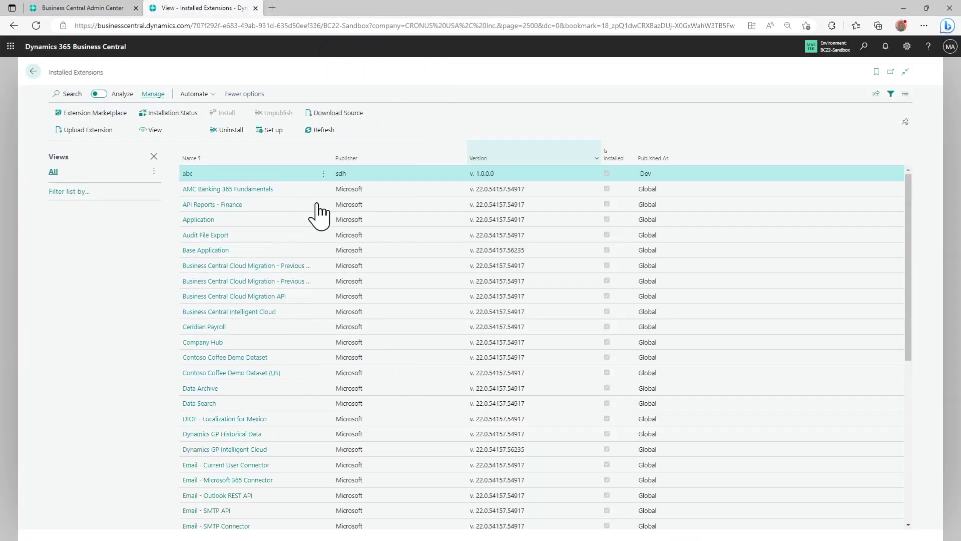
Look through the installed extensions for API apps, then close the list and minimize the Business Central sandbox window.
{"action": "scroll", "coordinate": [317, 210], "scroll_direction": "down", "scroll_amount": 3}
{"action": "scroll", "coordinate": [316, 203], "scroll_direction": "down", "scroll_amount": 4}
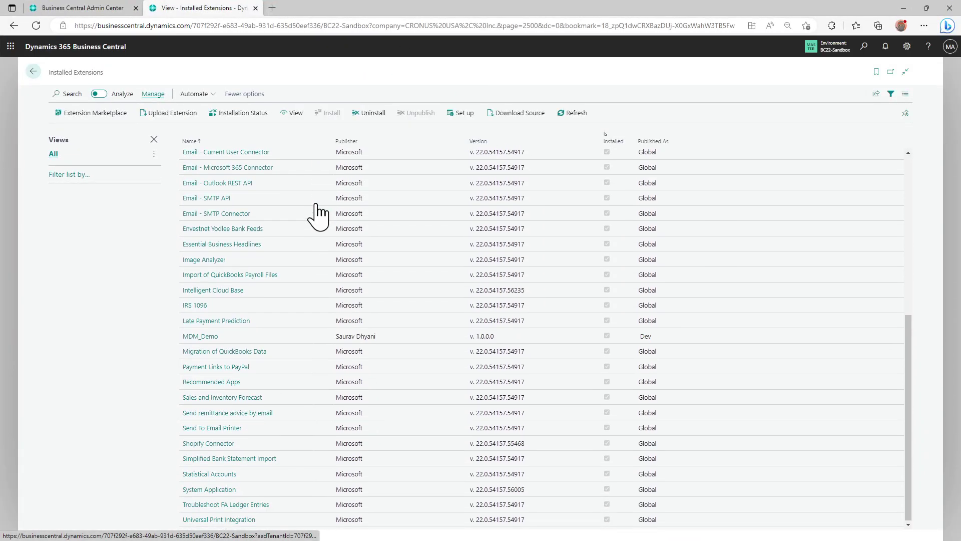
{"action": "scroll", "coordinate": [318, 211], "scroll_direction": "up", "scroll_amount": 7}
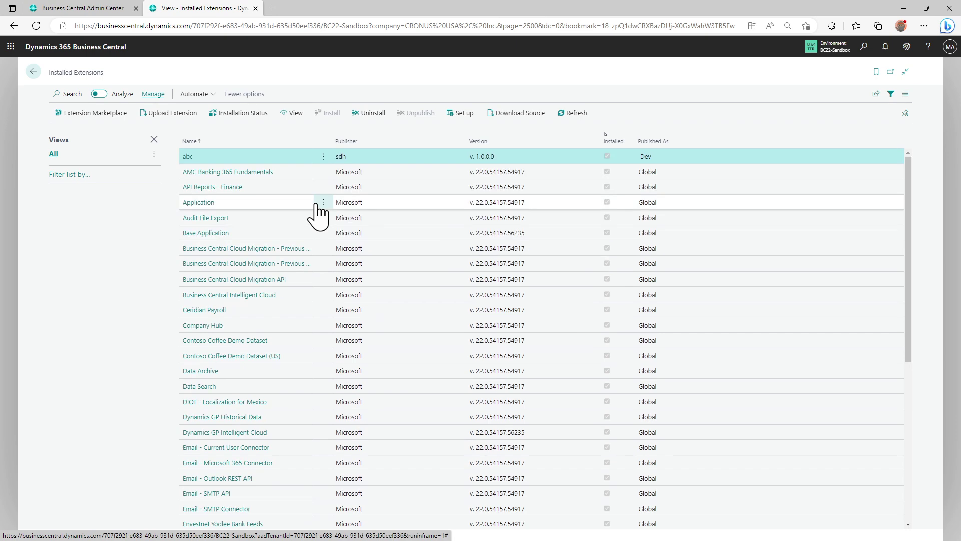
{"action": "scroll", "coordinate": [318, 213], "scroll_direction": "down", "scroll_amount": 6}
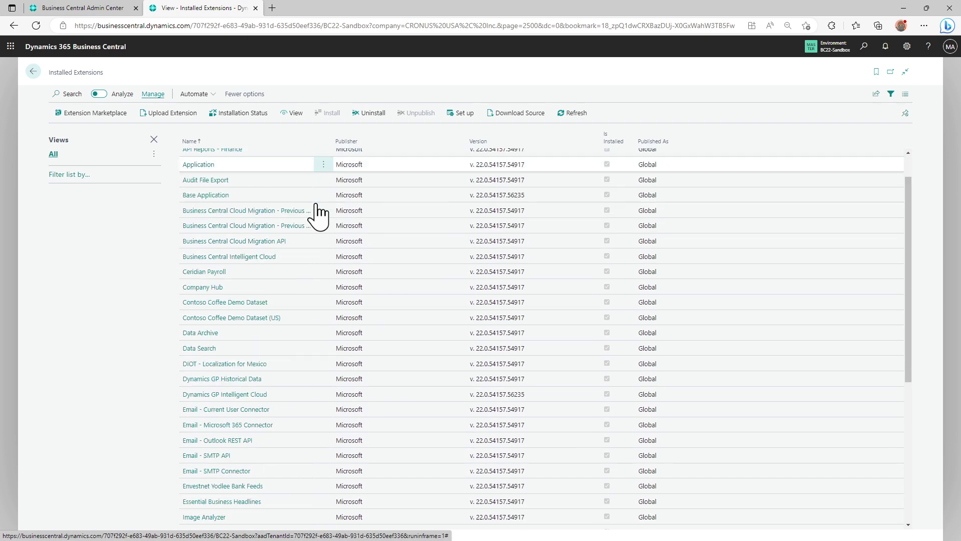
{"action": "left_click", "coordinate": [33, 72]}
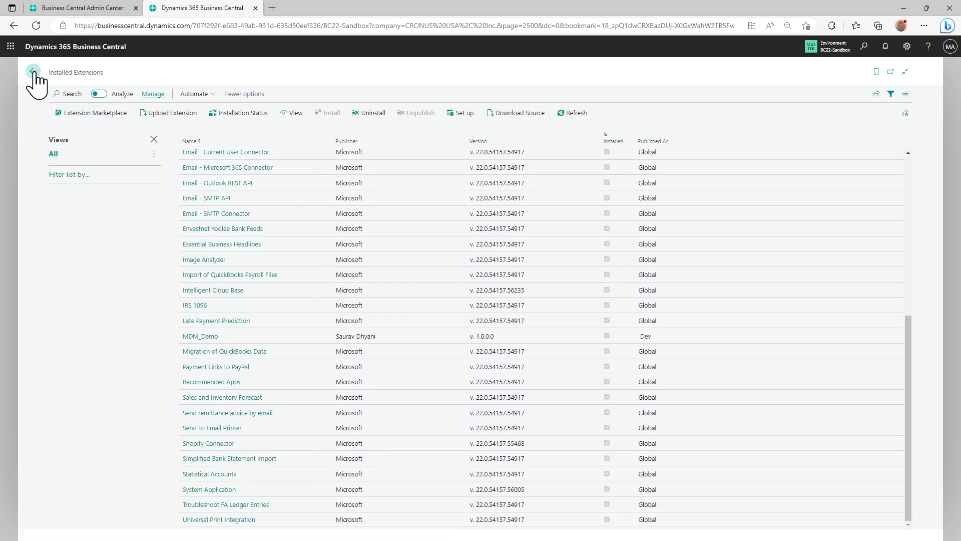
{"action": "left_click", "coordinate": [903, 8]}
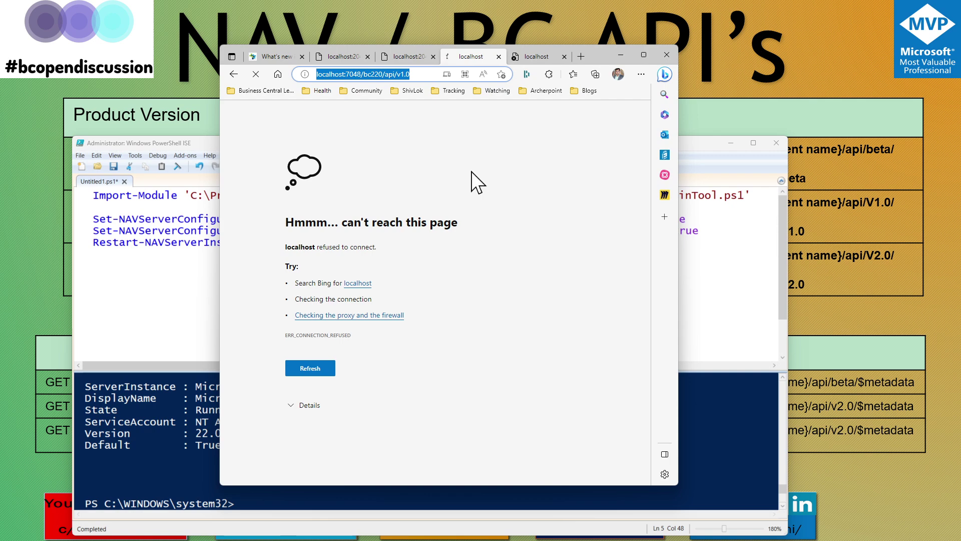
Reload the localhost:7048/bc220/api/v2.0 tab and the localhost:7048/bc220/api/v1.0 tab.
{"action": "left_click", "coordinate": [538, 53]}
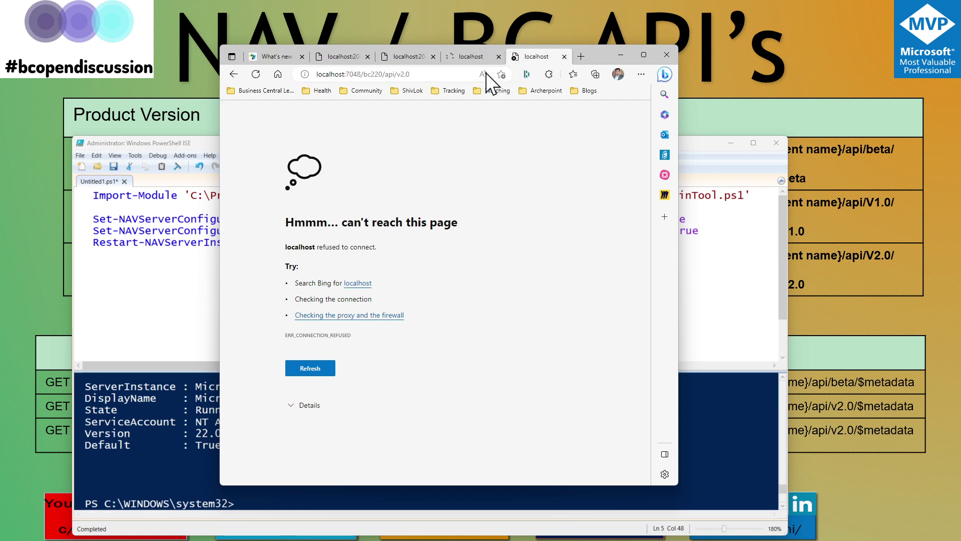
{"action": "left_click", "coordinate": [417, 76]}
{"action": "key", "text": "Return"}
{"action": "left_click", "coordinate": [478, 52]}
{"action": "left_click", "coordinate": [433, 75]}
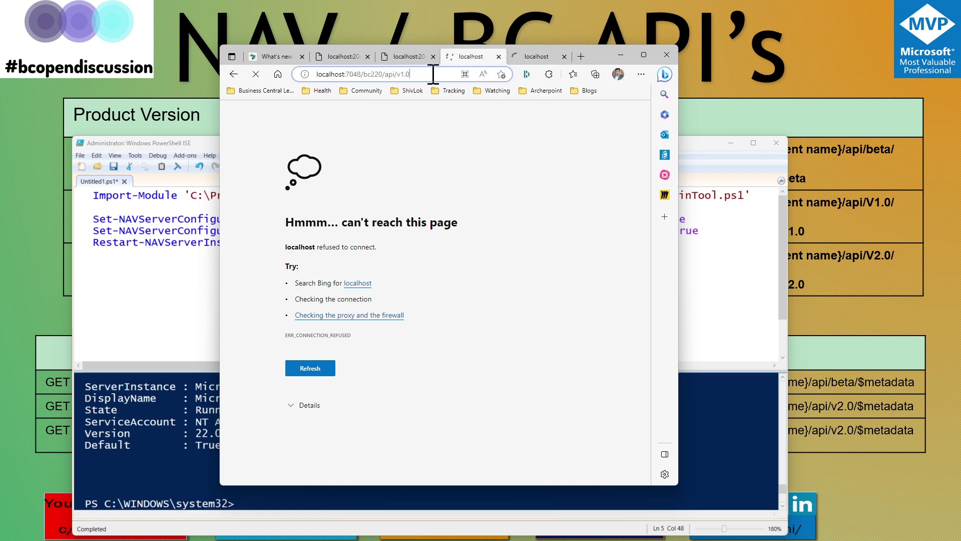
{"action": "key", "text": "Return"}
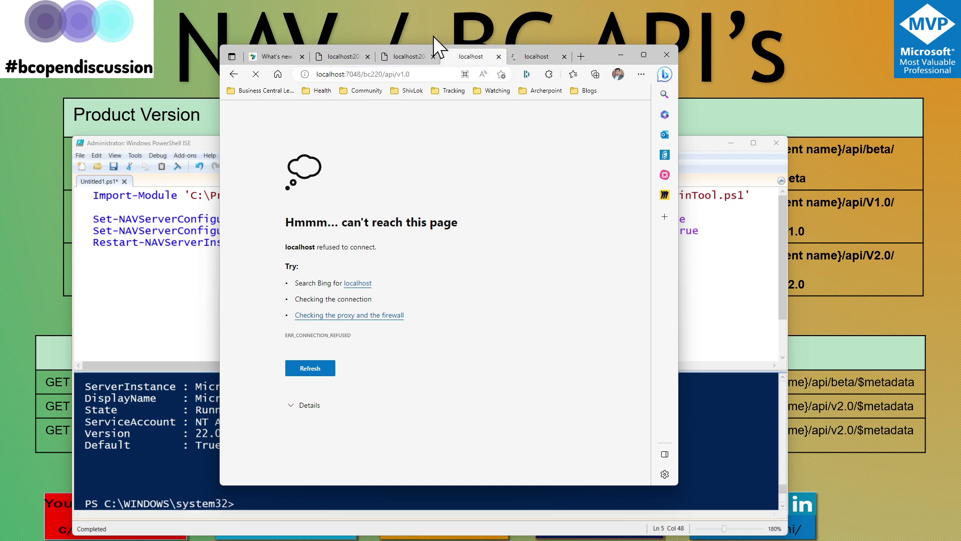
In PowerShell ISE, add the line Get-NAVAppInfo -ServerInstance BC220 below the restart command, run only that line, and maximize the window.
{"action": "left_click", "coordinate": [153, 281]}
{"action": "left_click", "coordinate": [431, 245]}
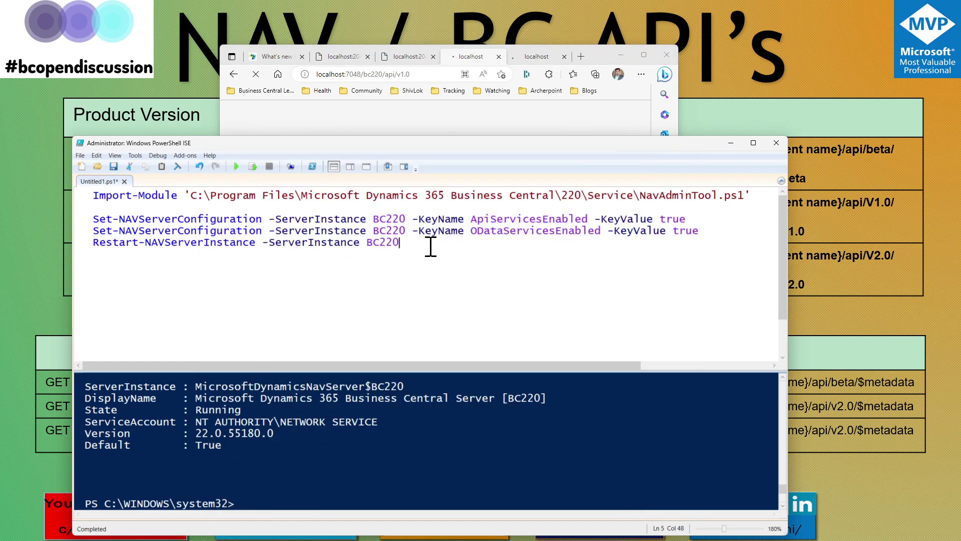
{"action": "key", "text": "Return"}
{"action": "key", "text": "Return"}
{"action": "type", "text": "get-nava"}
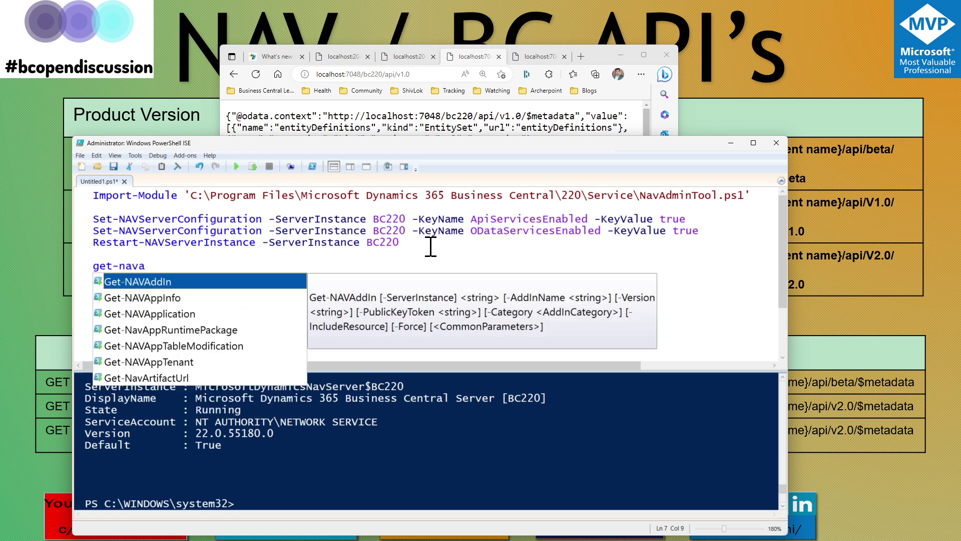
{"action": "key", "text": "Down"}
{"action": "key", "text": "Return"}
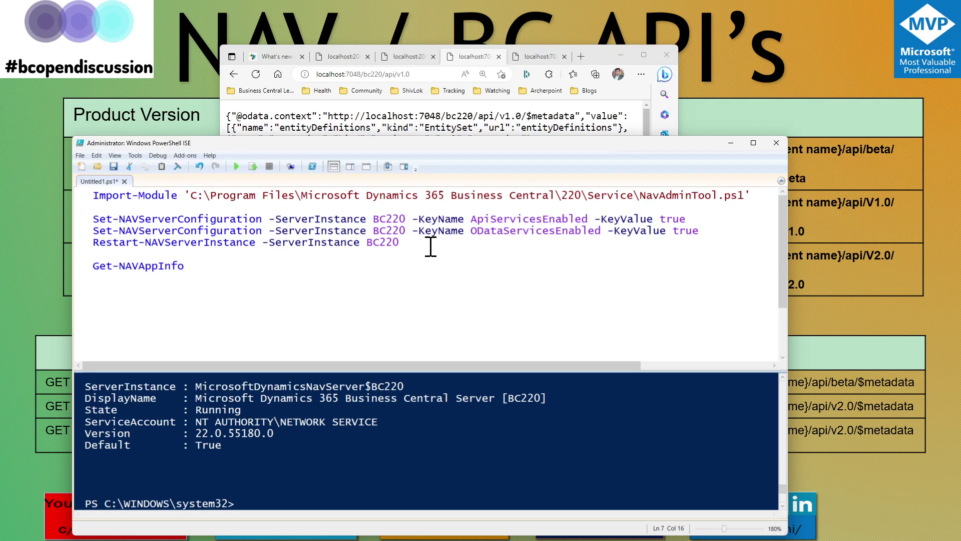
{"action": "type", "text": "-se"}
{"action": "key", "text": "Tab"}
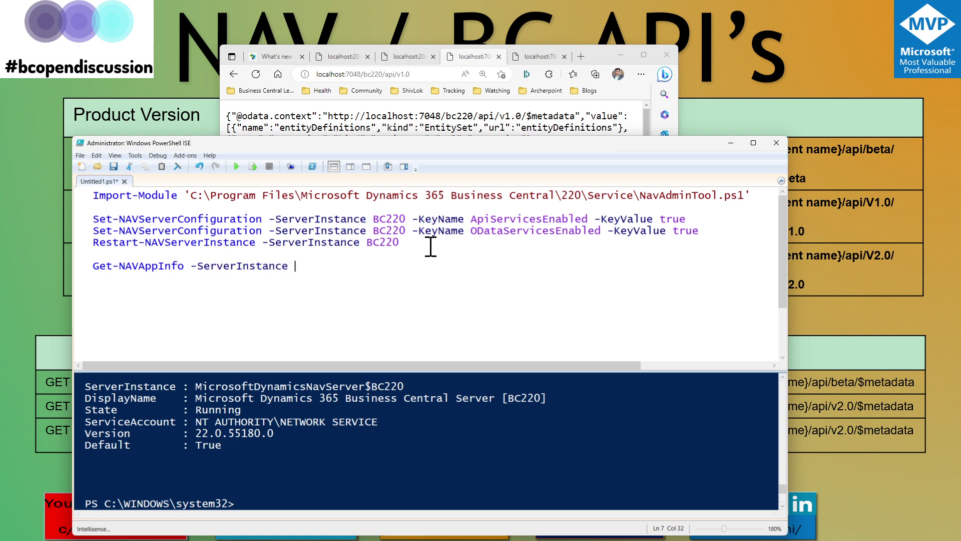
{"action": "type", "text": "BC220"}
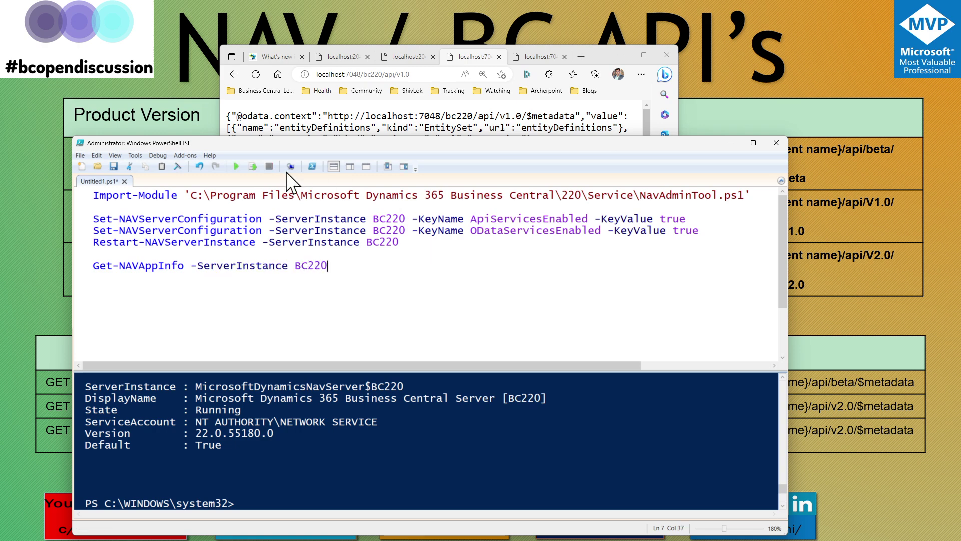
{"action": "left_click", "coordinate": [251, 163]}
{"action": "double_click", "coordinate": [273, 143]}
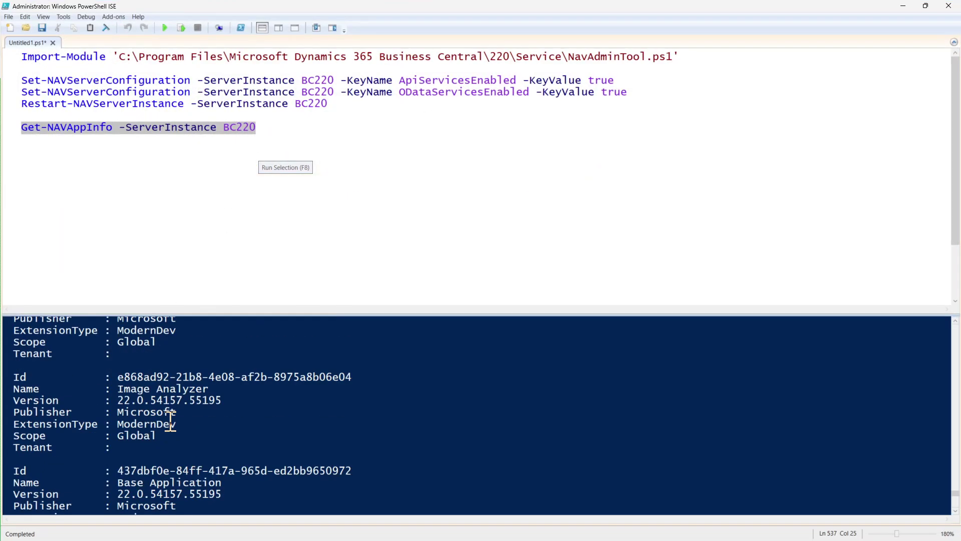
Pipe the Get-NAVAppInfo command to Out-GridView and run that line again.
{"action": "left_click", "coordinate": [272, 127]}
{"action": "type", "text": "|"}
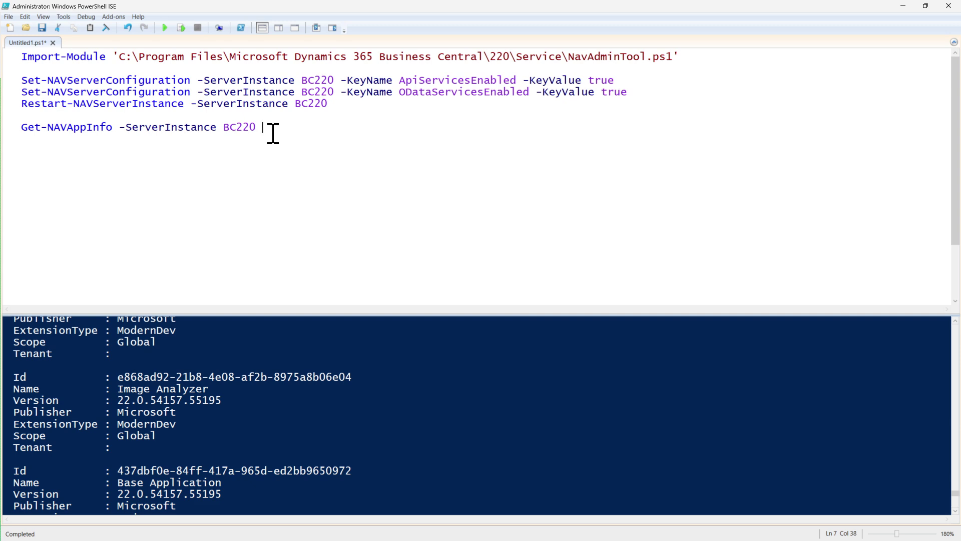
{"action": "type", "text": " Out-g"}
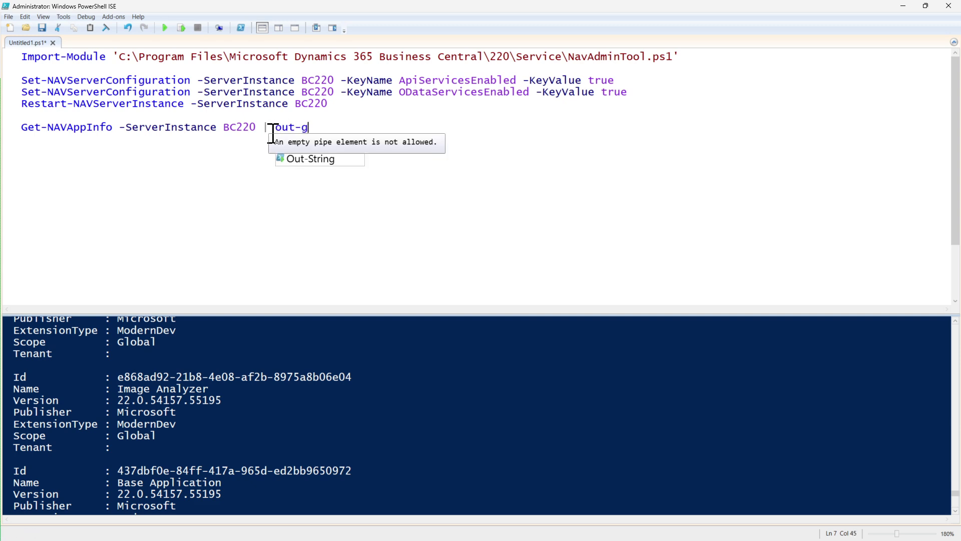
{"action": "key", "text": "Tab"}
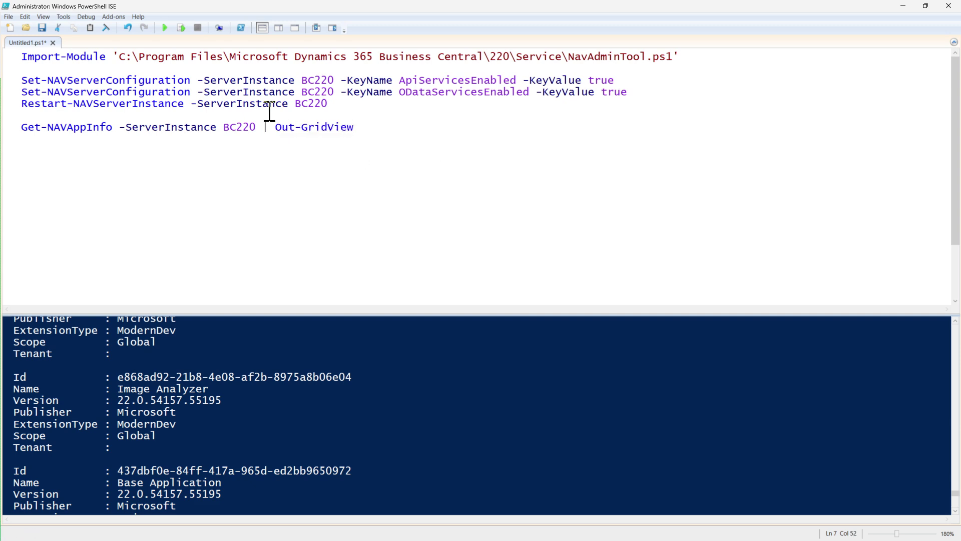
{"action": "left_click", "coordinate": [183, 27]}
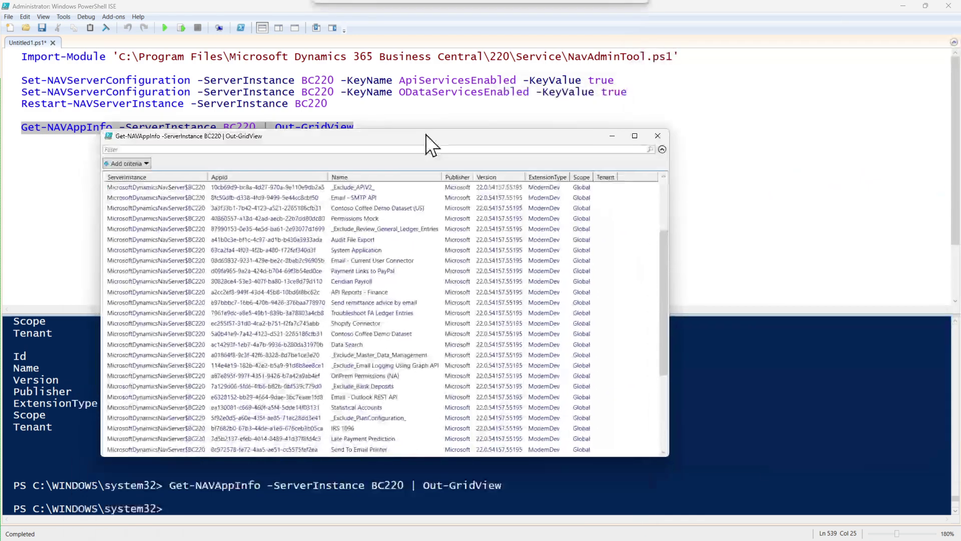
Examine the app grid for the API V1 and API V2 extensions, selecting the _Exclude_APIV2_ row.
{"action": "scroll", "coordinate": [348, 311], "scroll_direction": "down", "scroll_amount": 3}
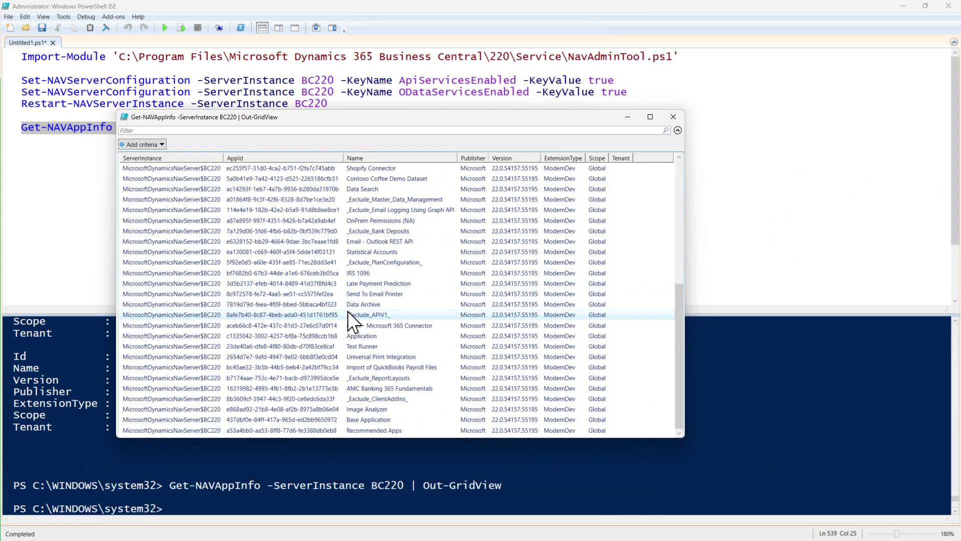
{"action": "scroll", "coordinate": [371, 407], "scroll_direction": "up", "scroll_amount": 5}
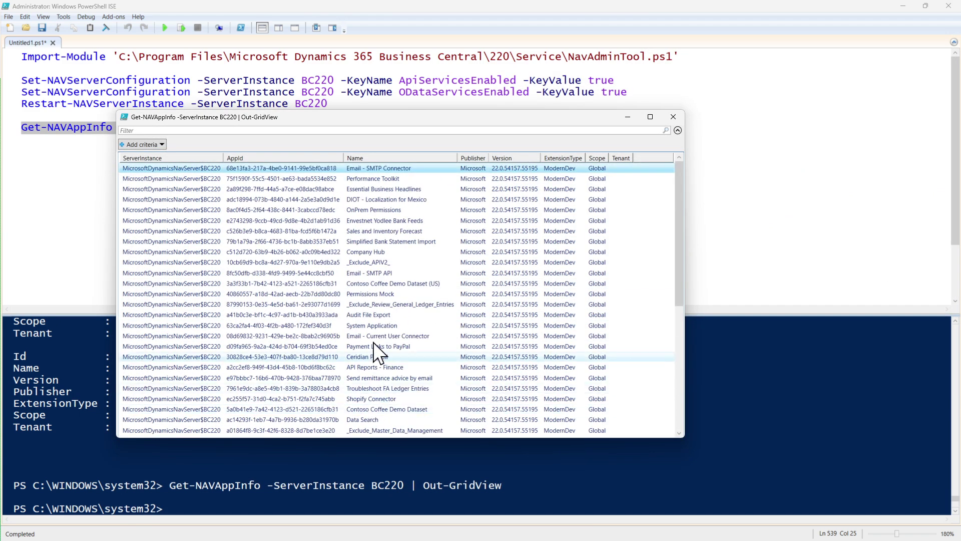
{"action": "left_click", "coordinate": [379, 262]}
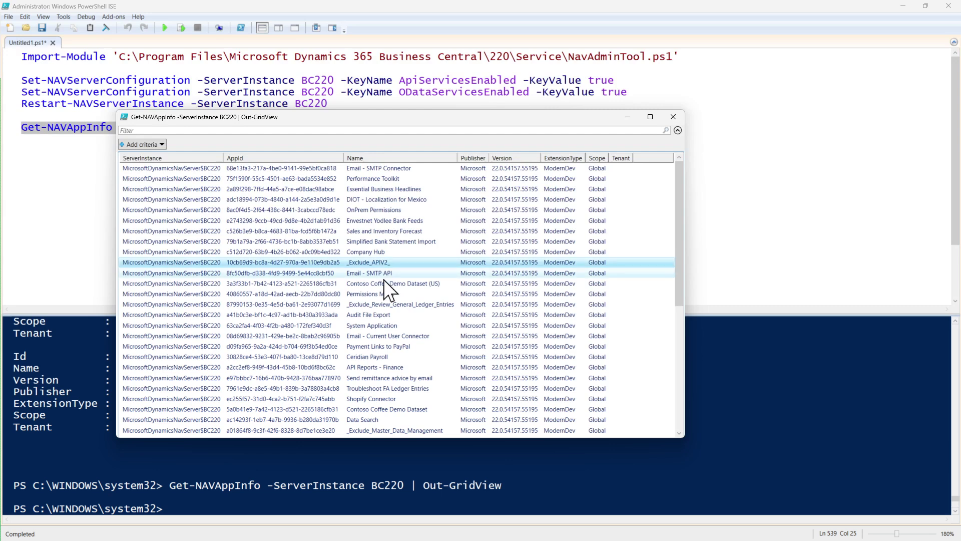
{"action": "scroll", "coordinate": [379, 319], "scroll_direction": "down", "scroll_amount": 2}
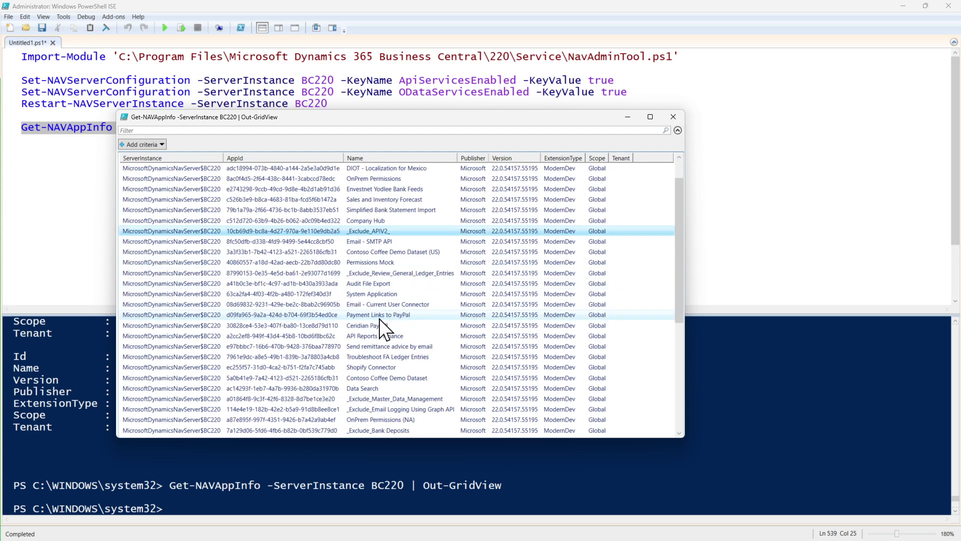
{"action": "scroll", "coordinate": [379, 318], "scroll_direction": "down", "scroll_amount": 1}
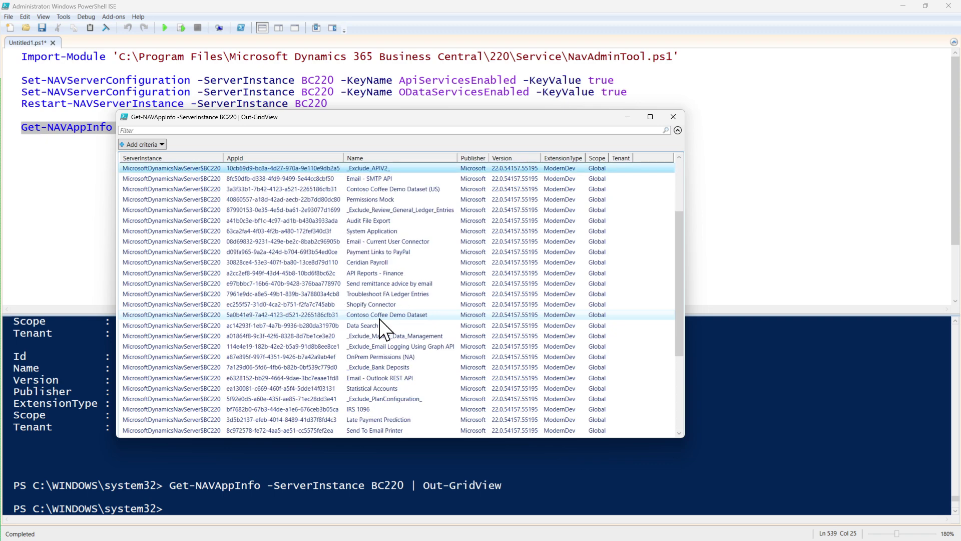
{"action": "scroll", "coordinate": [379, 318], "scroll_direction": "down", "scroll_amount": 3}
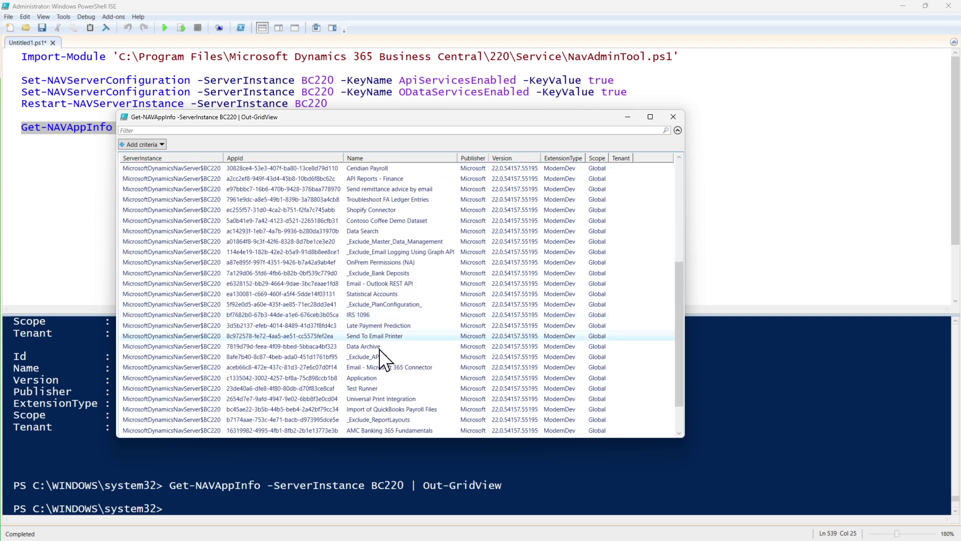
{"action": "scroll", "coordinate": [378, 362], "scroll_direction": "up", "scroll_amount": 5}
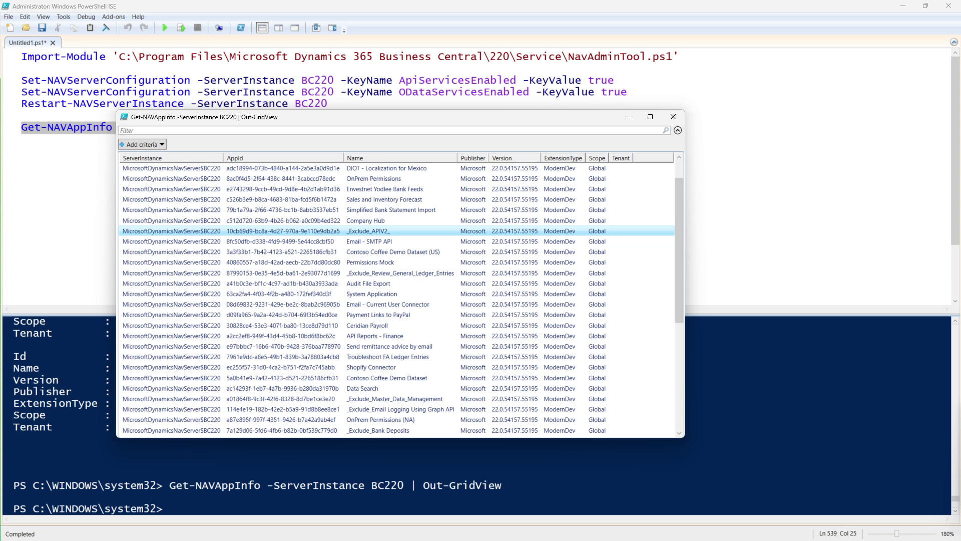
Switch to the browser, open localhost:8080/BC220/ in a new tab, and move the window so the grid's app names stay visible.
{"action": "key", "text": "alt+Tab"}
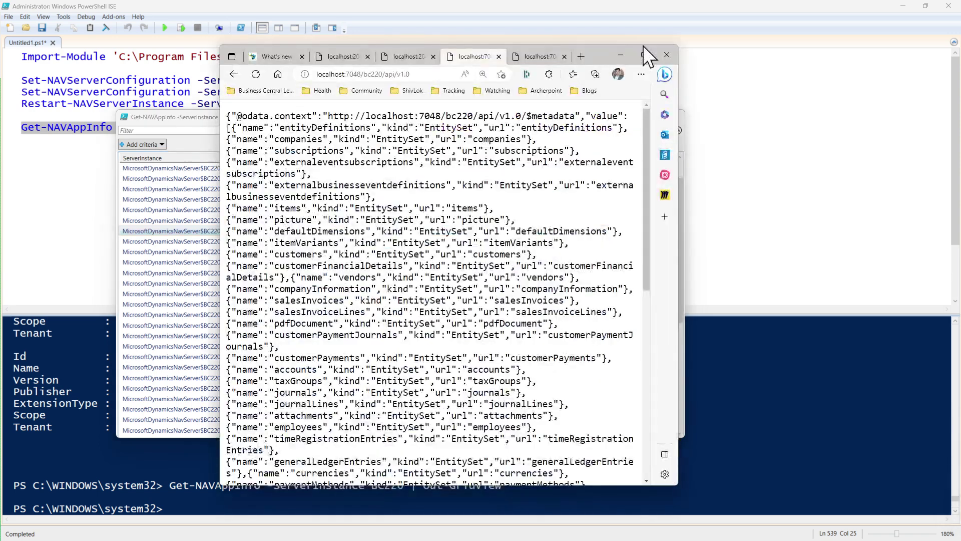
{"action": "left_click", "coordinate": [587, 57]}
{"action": "type", "text": "localhost:8080/BC220/"}
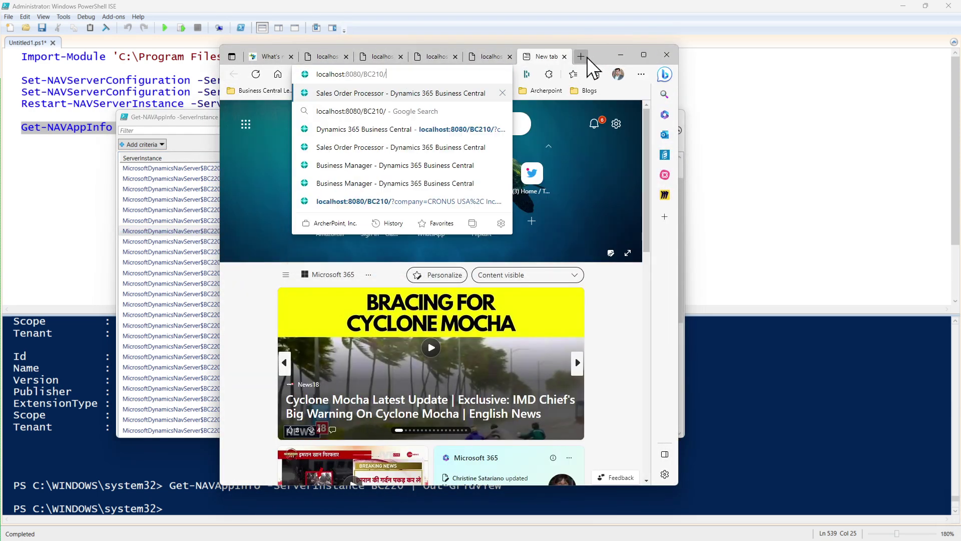
{"action": "key", "text": "Return"}
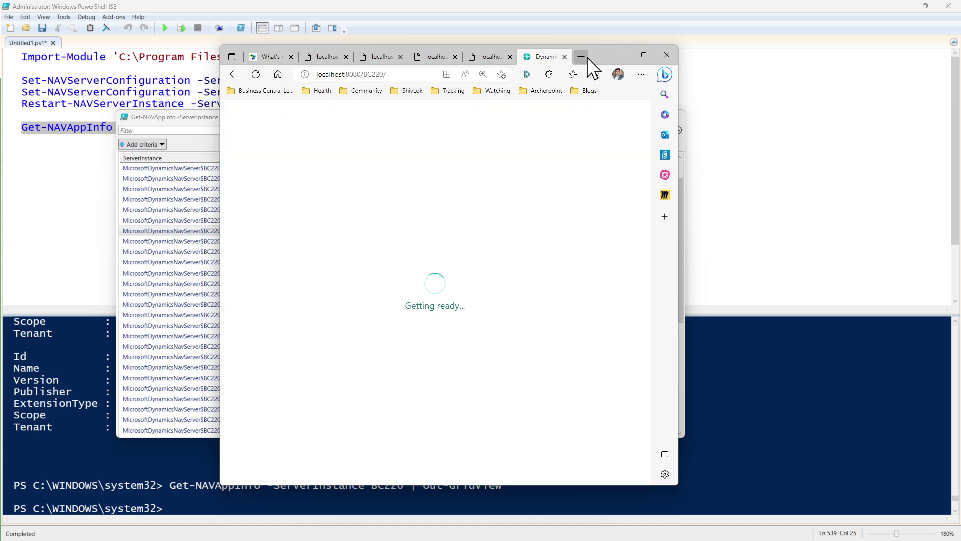
{"action": "left_click_drag", "start_coordinate": [600, 50], "coordinate": [840, 28]}
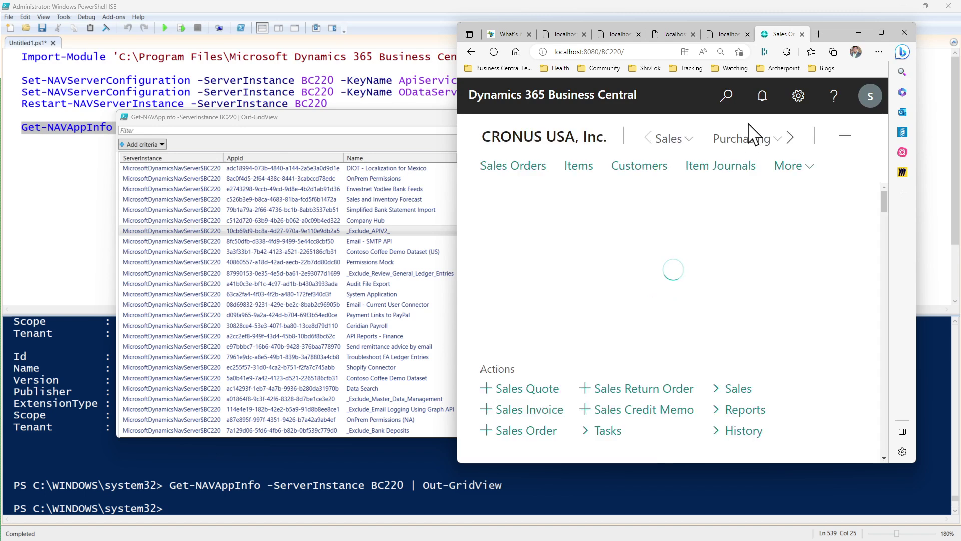
Search Business Central for "extension man", open the Extension Management page, and look through the installed extensions for the API apps.
{"action": "left_click", "coordinate": [736, 106]}
{"action": "left_click", "coordinate": [725, 95]}
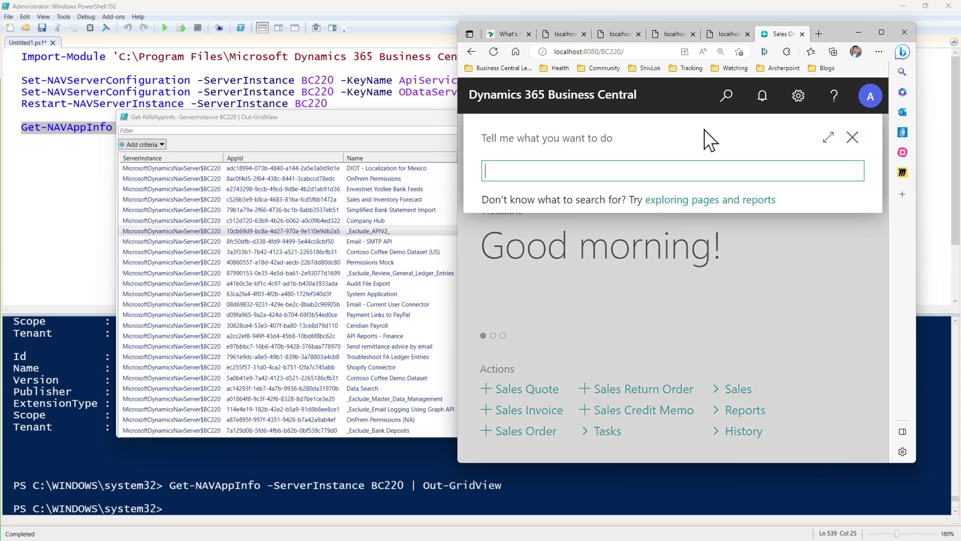
{"action": "type", "text": "extension man"}
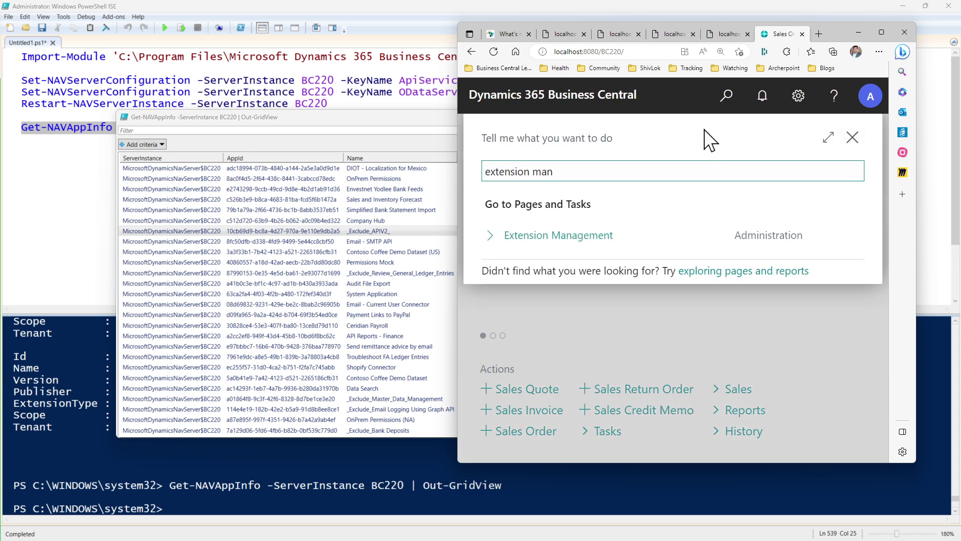
{"action": "left_click", "coordinate": [587, 239]}
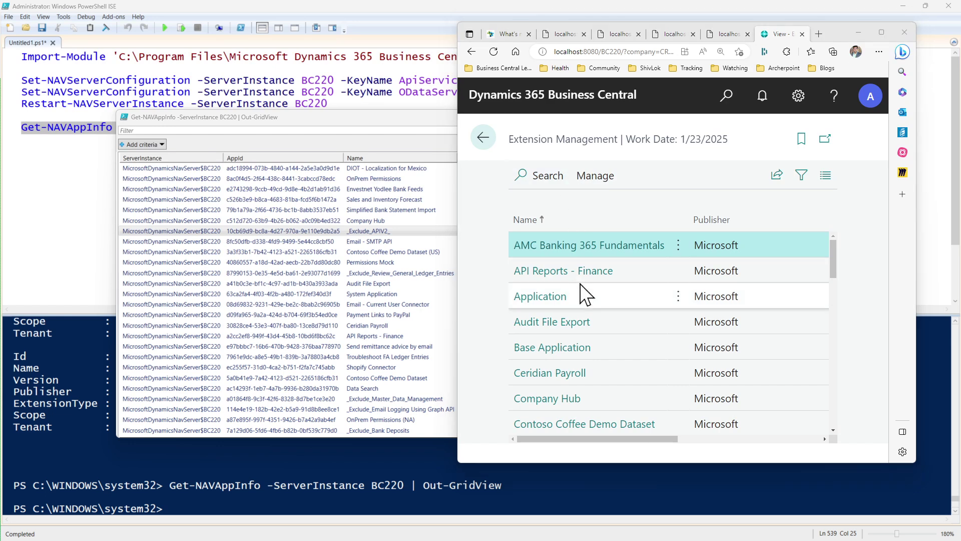
{"action": "scroll", "coordinate": [581, 292], "scroll_direction": "down", "scroll_amount": 2}
{"action": "scroll", "coordinate": [581, 284], "scroll_direction": "down", "scroll_amount": 10}
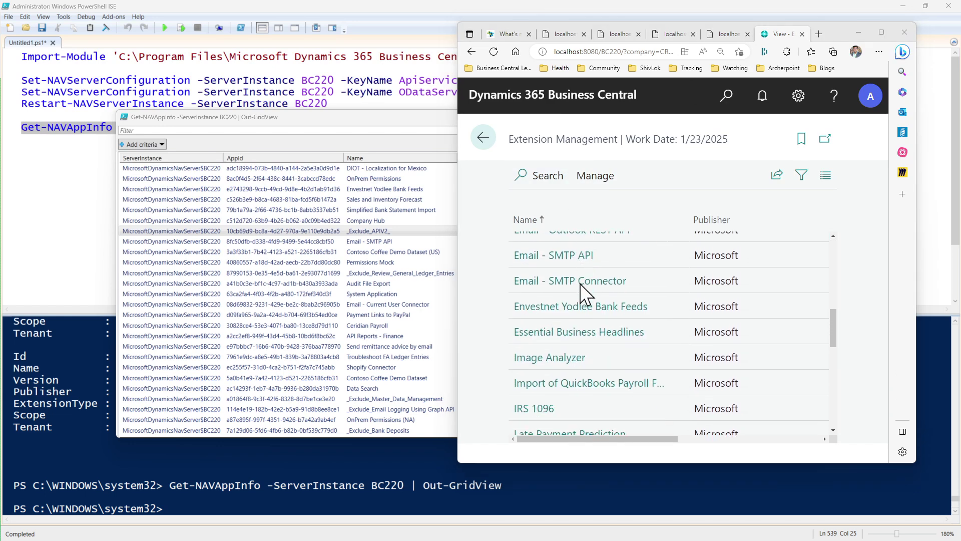
{"action": "scroll", "coordinate": [579, 283], "scroll_direction": "down", "scroll_amount": 8}
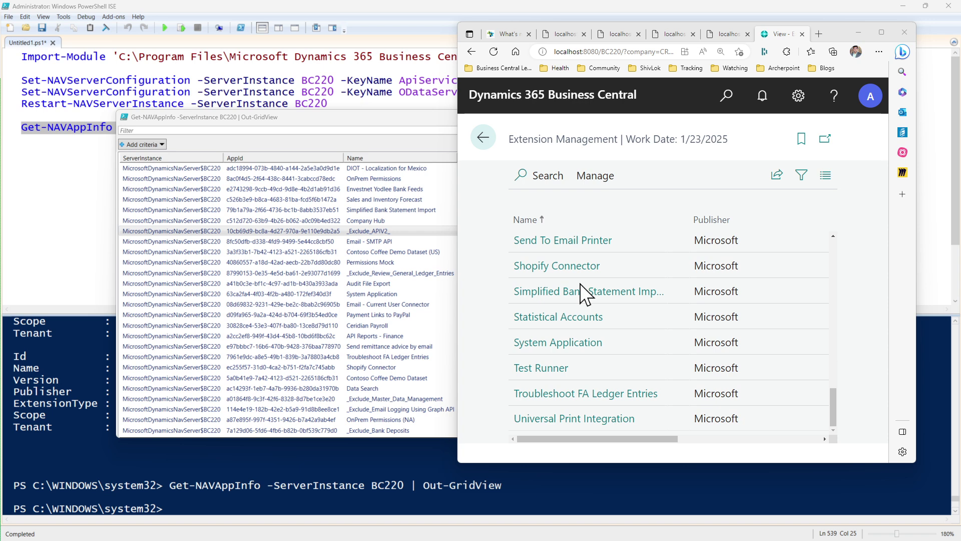
Return to the Get-NAVAppInfo grid and locate the _Exclude_APIV2_ and _Exclude_APIV1_ rows.
{"action": "left_click", "coordinate": [365, 116]}
{"action": "scroll", "coordinate": [352, 239], "scroll_direction": "up", "scroll_amount": 1}
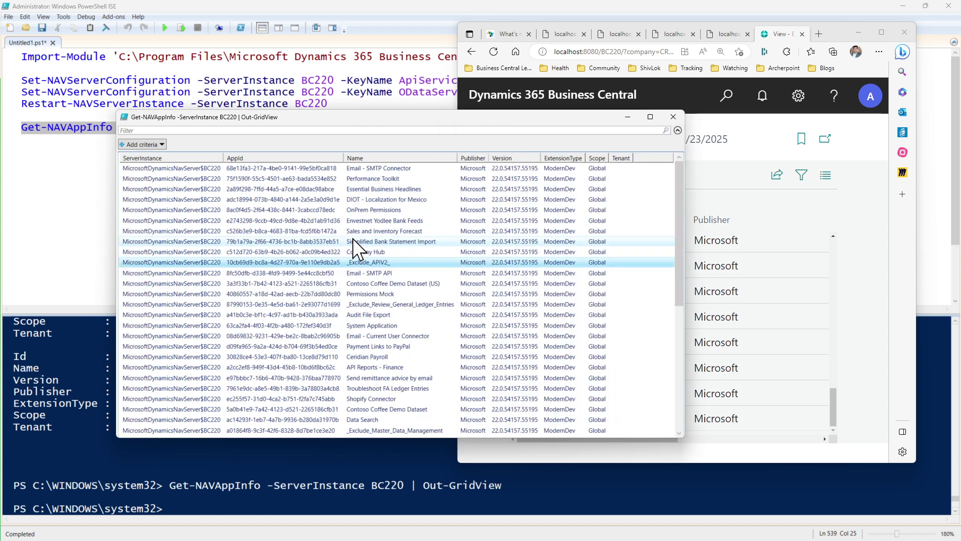
{"action": "scroll", "coordinate": [353, 239], "scroll_direction": "down", "scroll_amount": 6}
{"action": "scroll", "coordinate": [352, 238], "scroll_direction": "down", "scroll_amount": 1}
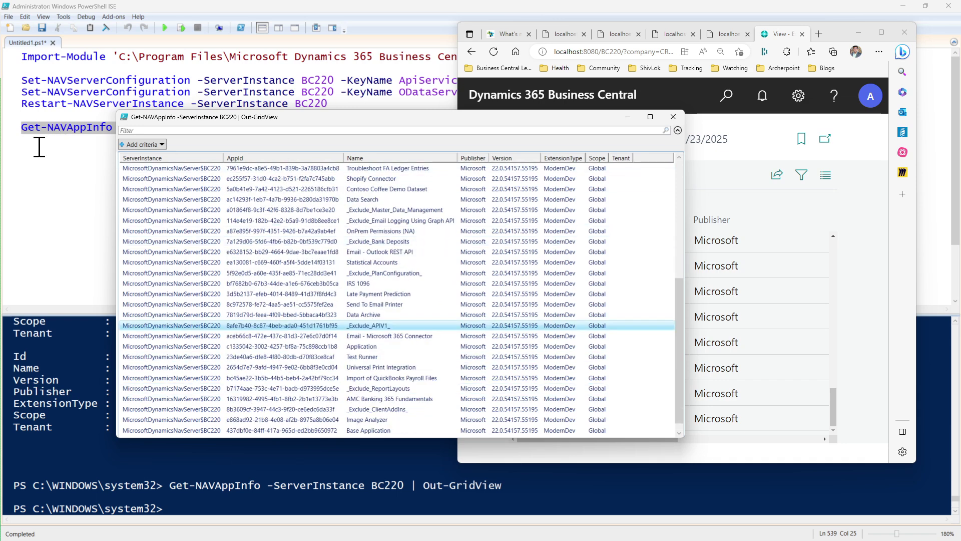
Close the app grid and the Extension Management browser tab, minimizing PowerShell ISE and maximizing the browser on the API endpoint tabs.
{"action": "left_click", "coordinate": [670, 119]}
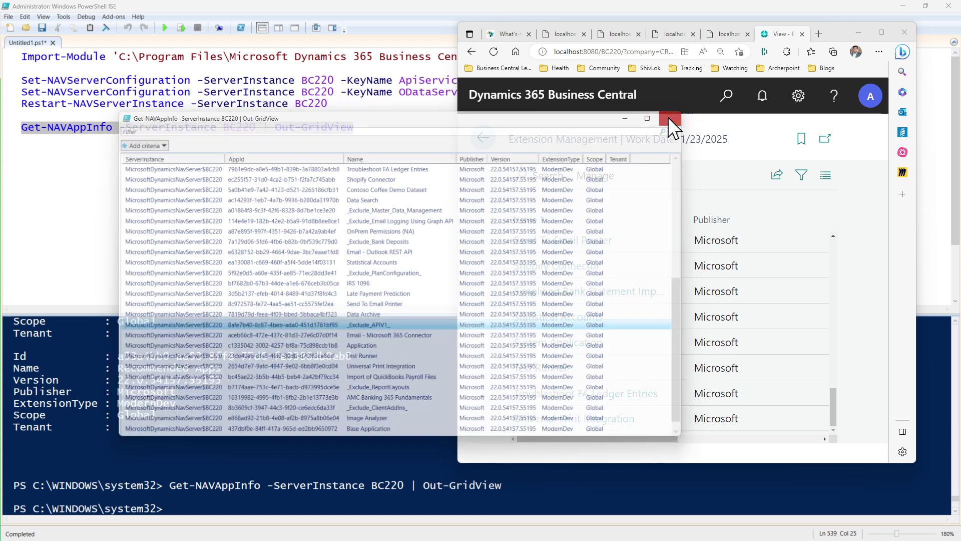
{"action": "left_click", "coordinate": [279, 180]}
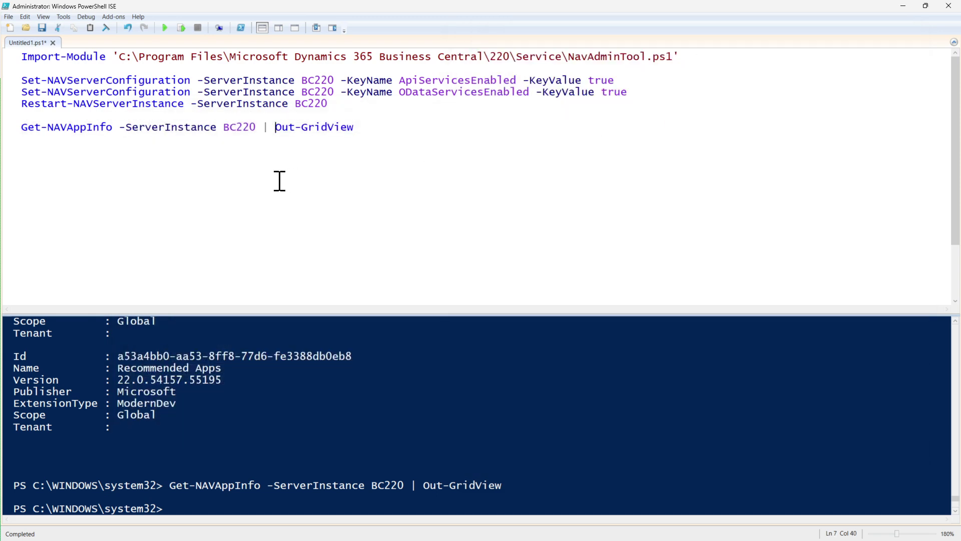
{"action": "left_click", "coordinate": [900, 6]}
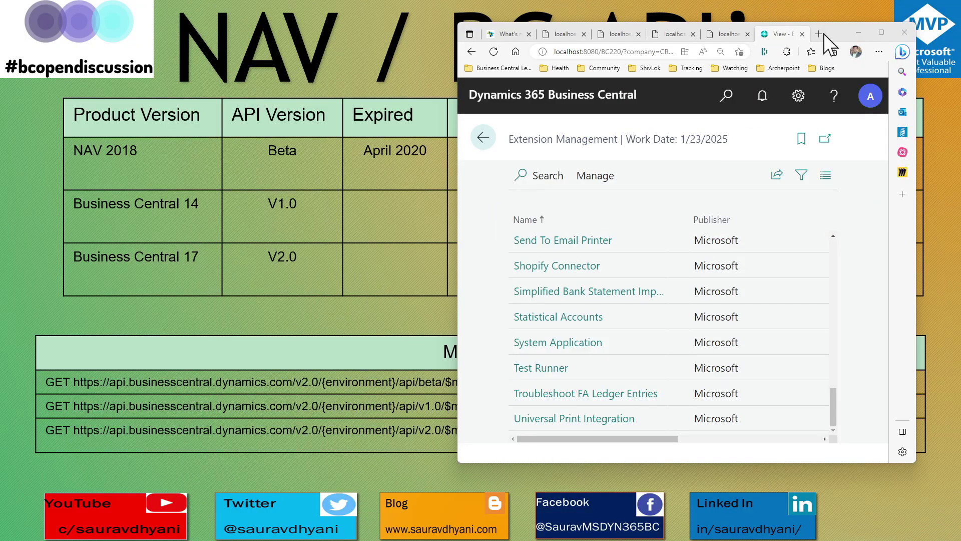
{"action": "left_click", "coordinate": [802, 34]}
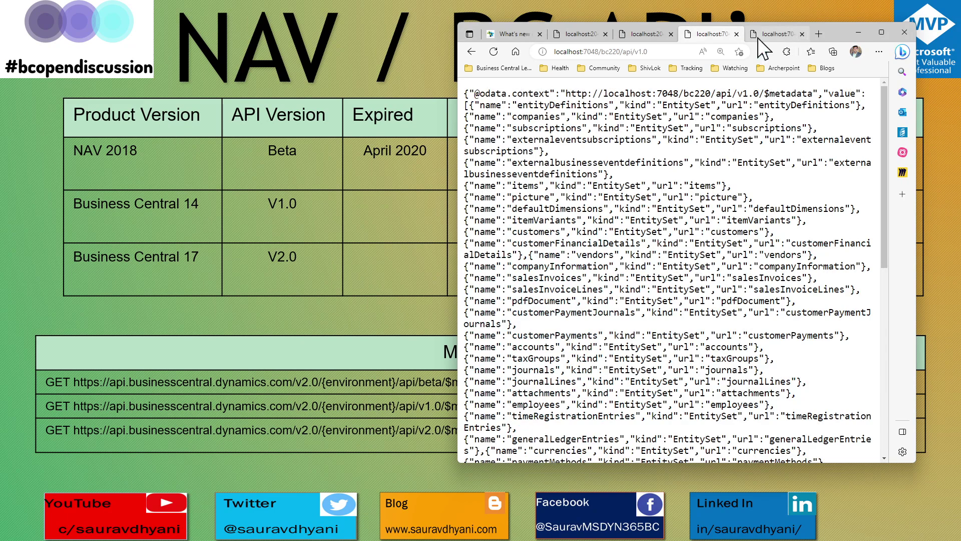
{"action": "double_click", "coordinate": [837, 26]}
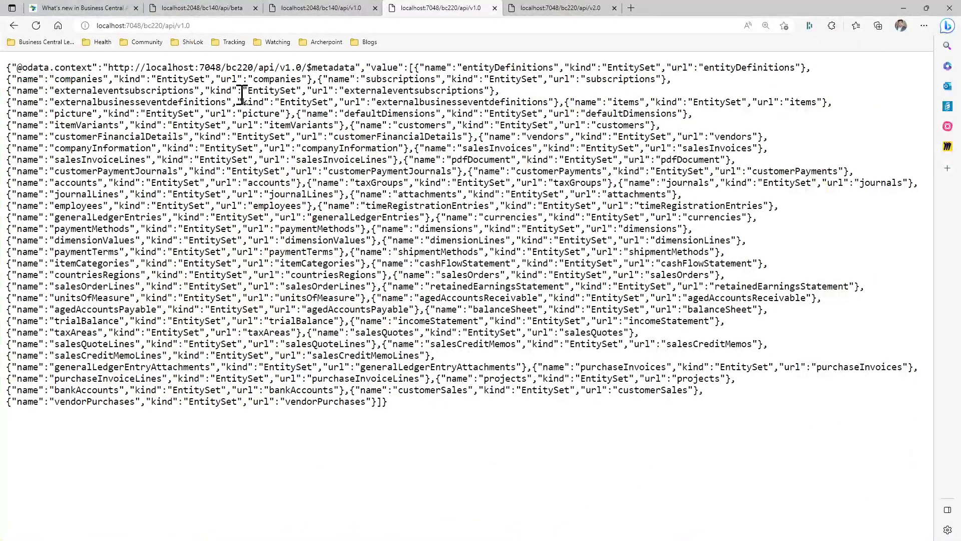
Highlight the endpoint URL and returned entity list in the bc220 v1.0 response and in the bc220 v2.0 response.
{"action": "left_click_drag", "start_coordinate": [161, 67], "coordinate": [311, 64]}
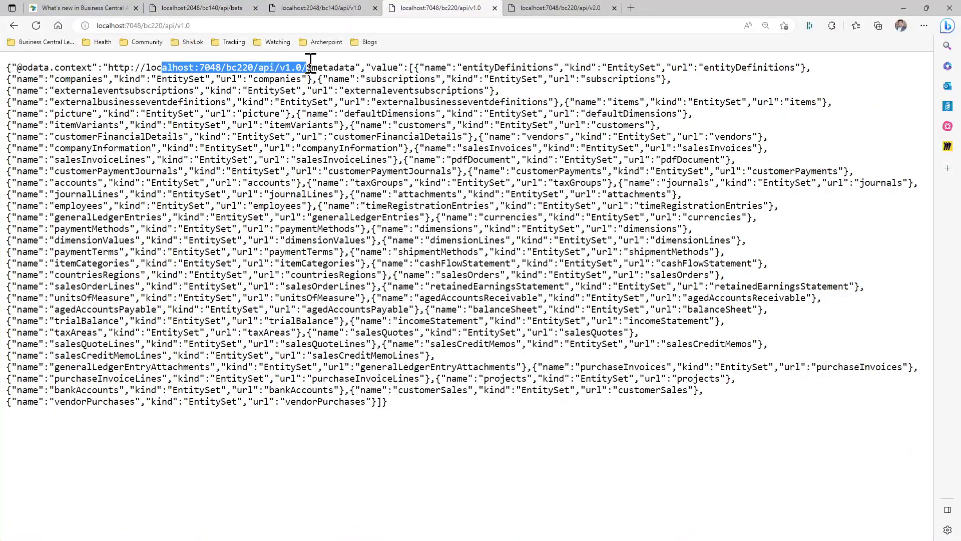
{"action": "triple_click", "coordinate": [184, 67]}
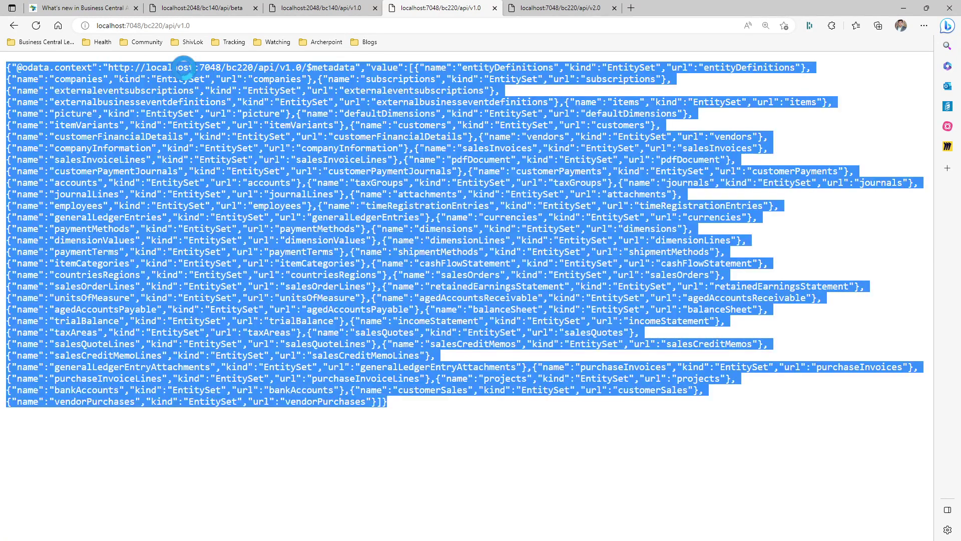
{"action": "left_click", "coordinate": [554, 7]}
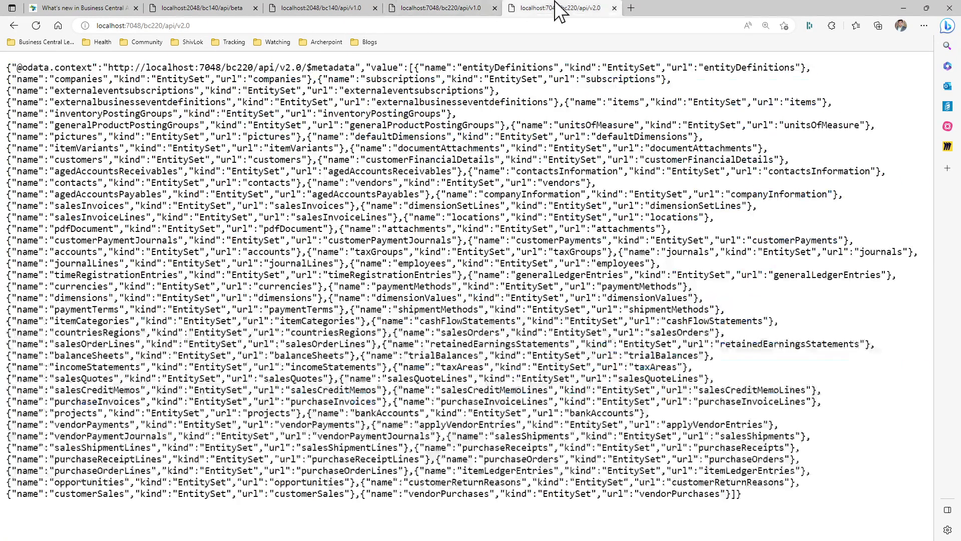
{"action": "triple_click", "coordinate": [267, 65]}
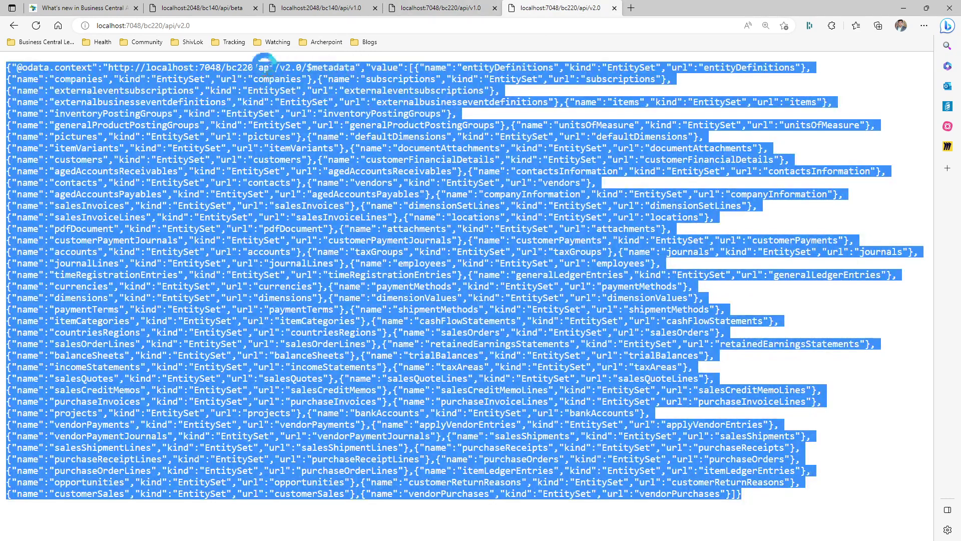
{"action": "left_click", "coordinate": [267, 65]}
Compare the open endpoint responses for bc140 beta, bc140 v1.0, bc220 v1.0 and bc220 v2.0.
{"action": "left_click", "coordinate": [435, 9]}
{"action": "left_click", "coordinate": [355, 10]}
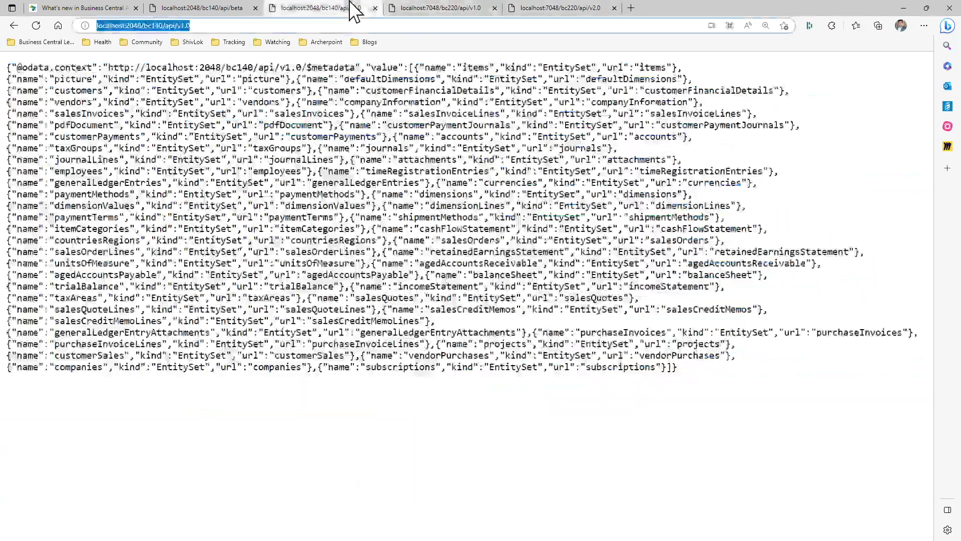
{"action": "left_click", "coordinate": [210, 8]}
{"action": "left_click", "coordinate": [325, 8]}
{"action": "left_click", "coordinate": [475, 8]}
{"action": "left_click", "coordinate": [576, 8]}
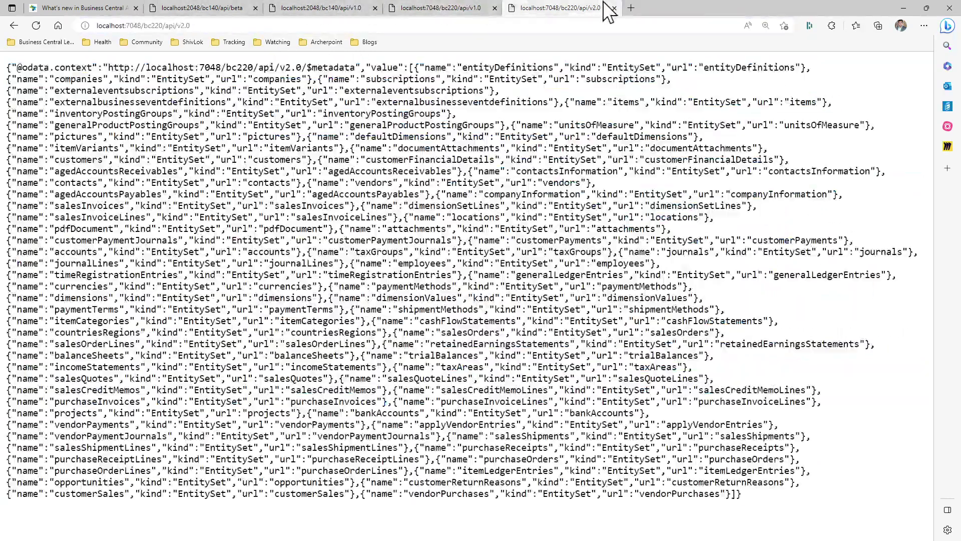
Minimize the browser, switch to Visual Studio Code, and close CustomSettings.config and APIV1Dimensions.Page.al.
{"action": "left_click", "coordinate": [906, 8]}
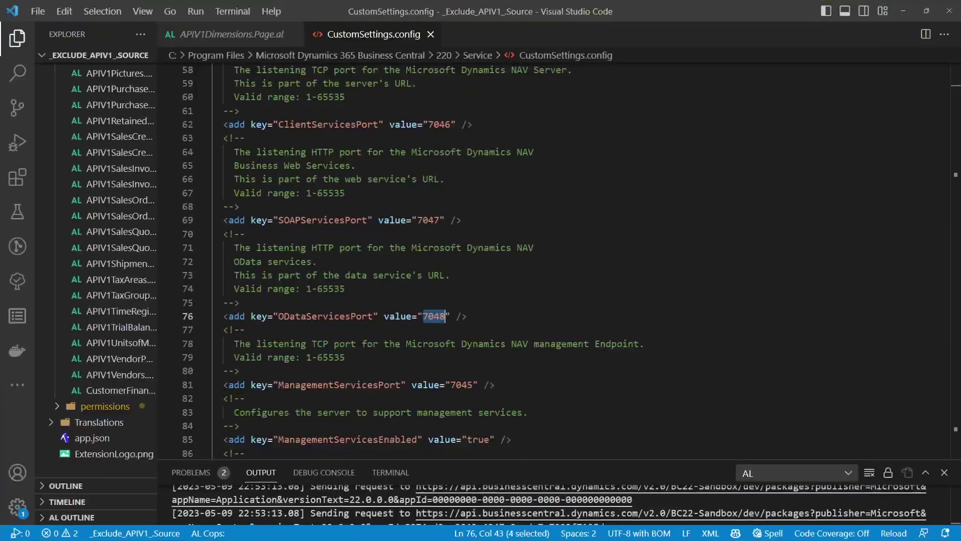
{"action": "left_click", "coordinate": [430, 34]}
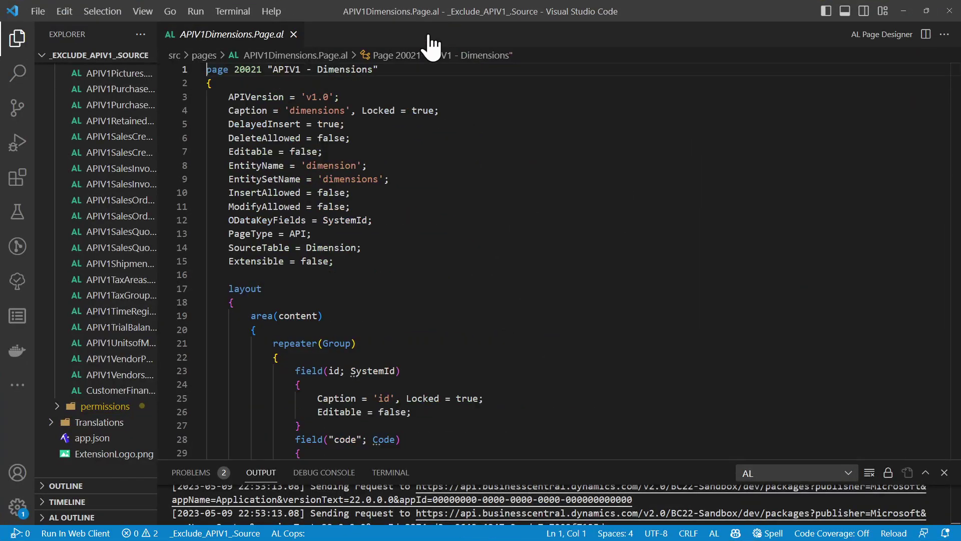
{"action": "left_click", "coordinate": [293, 34]}
Open APIV1Accounts.Page.al from the pages folder and highlight its Extensible = false property.
{"action": "scroll", "coordinate": [92, 195], "scroll_direction": "up", "scroll_amount": 10}
{"action": "scroll", "coordinate": [92, 195], "scroll_direction": "up", "scroll_amount": 5}
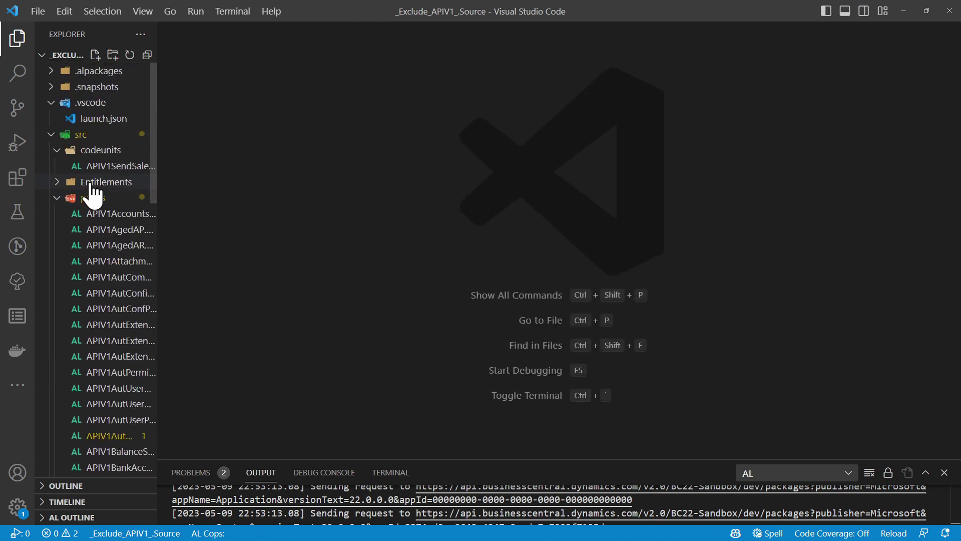
{"action": "left_click", "coordinate": [107, 215]}
{"action": "scroll", "coordinate": [327, 242], "scroll_direction": "up", "scroll_amount": 20}
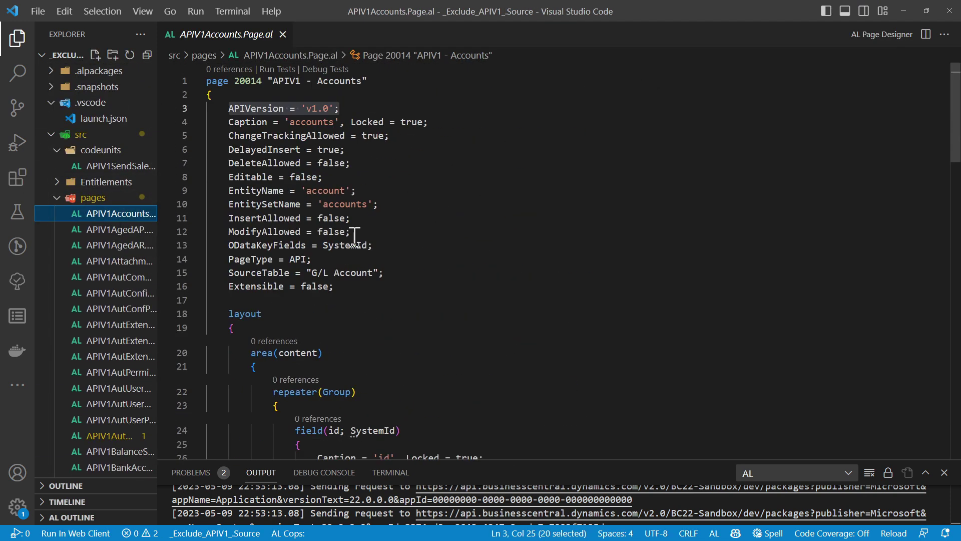
{"action": "double_click", "coordinate": [251, 286]}
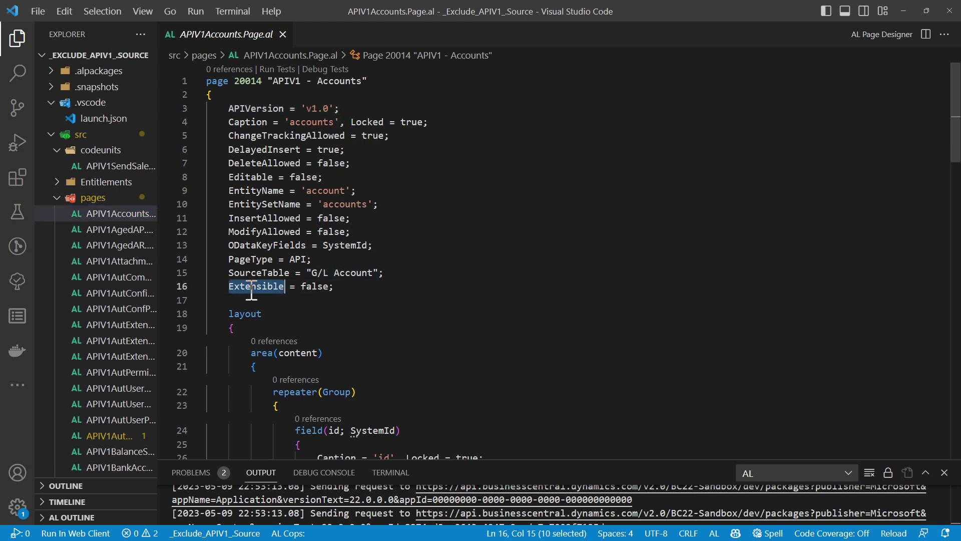
{"action": "left_click_drag", "start_coordinate": [252, 285], "coordinate": [336, 287]}
Check the Extensible property in the APIV1 page files from Aged AP through Aut. Config. Packages, and minimize Visual Studio Code.
{"action": "left_click", "coordinate": [118, 231]}
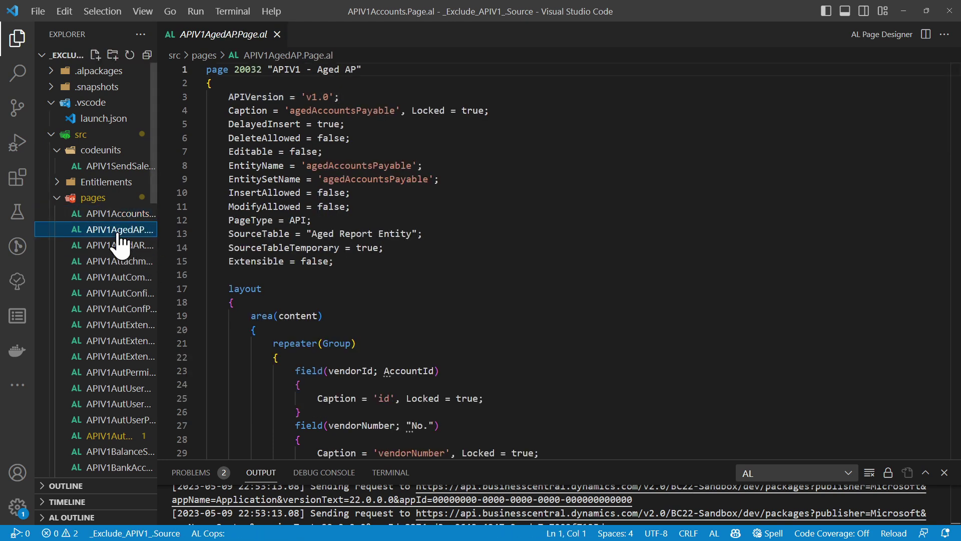
{"action": "left_click", "coordinate": [120, 247]}
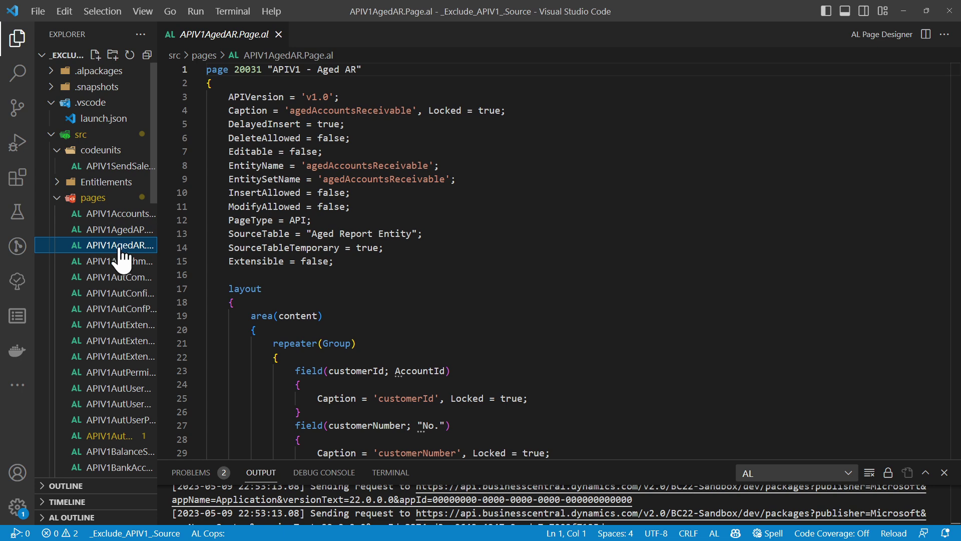
{"action": "left_click", "coordinate": [120, 261]}
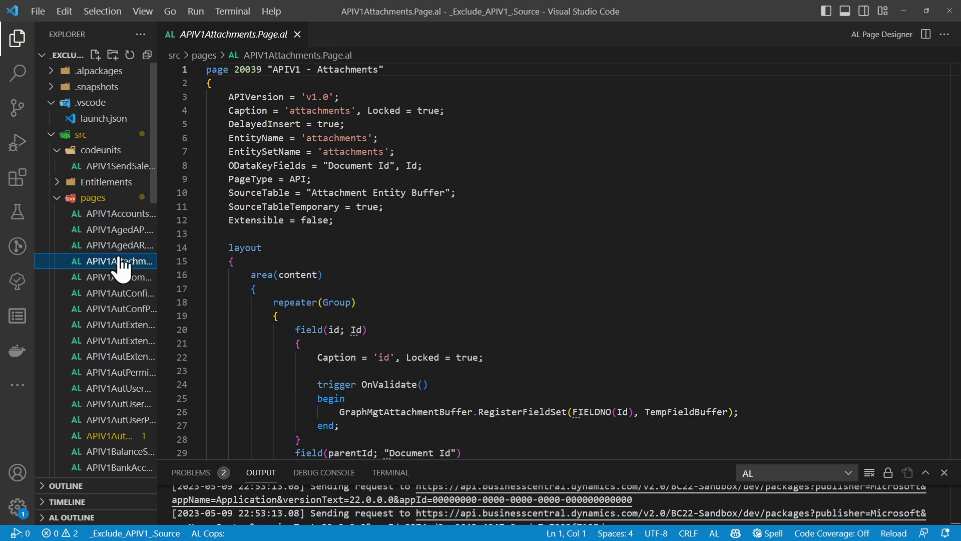
{"action": "left_click", "coordinate": [113, 277]}
{"action": "left_click", "coordinate": [109, 295]}
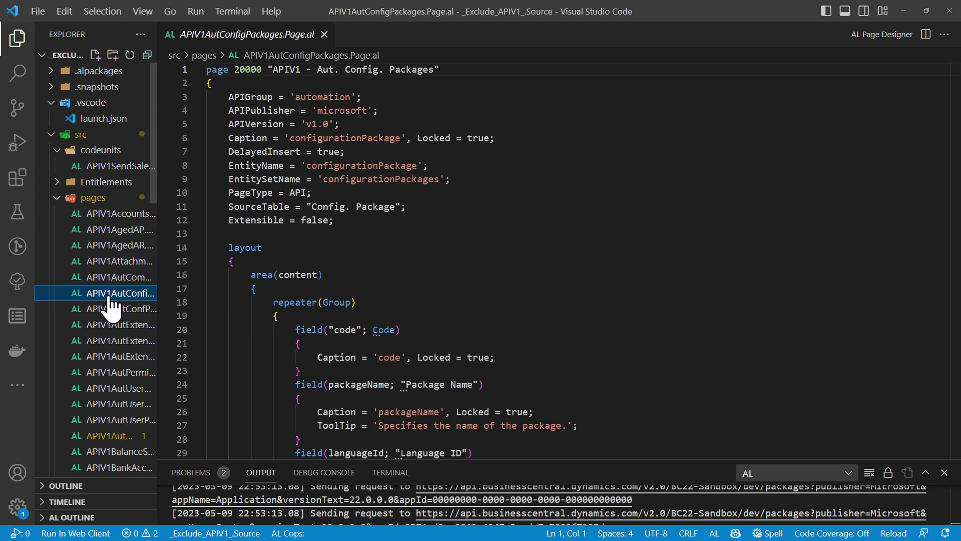
{"action": "left_click", "coordinate": [894, 10]}
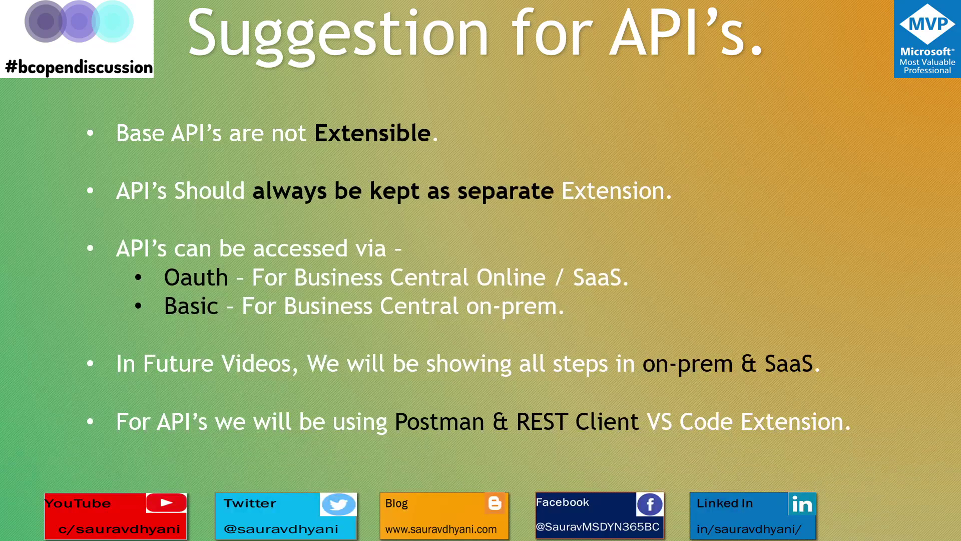